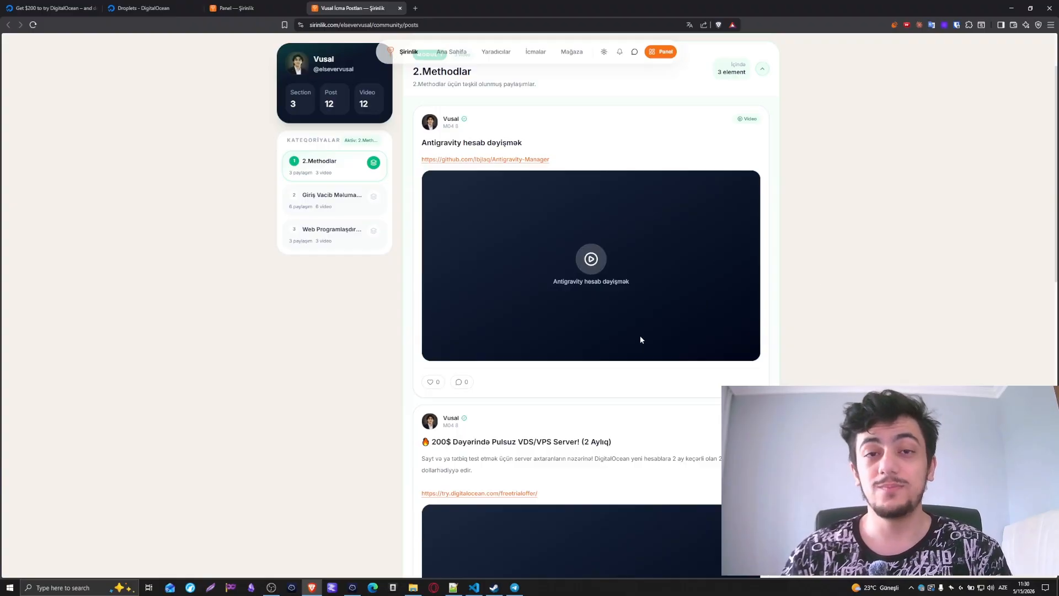
Step: Scroll to the '200$ Dəyərində Pulsuz VDS/VPS Server! (2 Aylıq)' post and highlight its title
scroll(393, 405, down, 2)
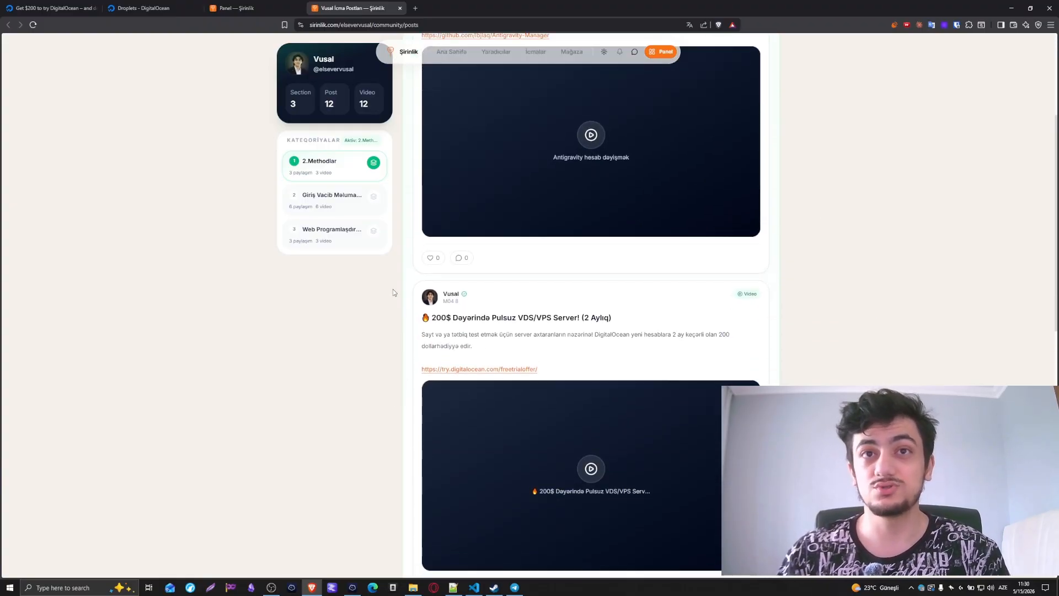
drag(417, 287, 580, 360)
click(826, 356)
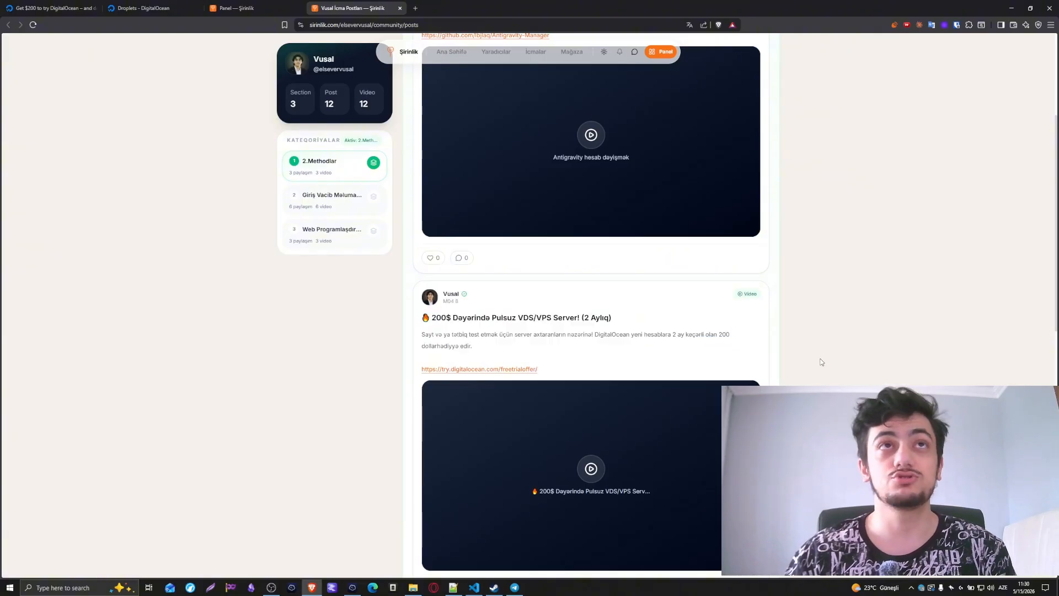
scroll(433, 269, down, 1)
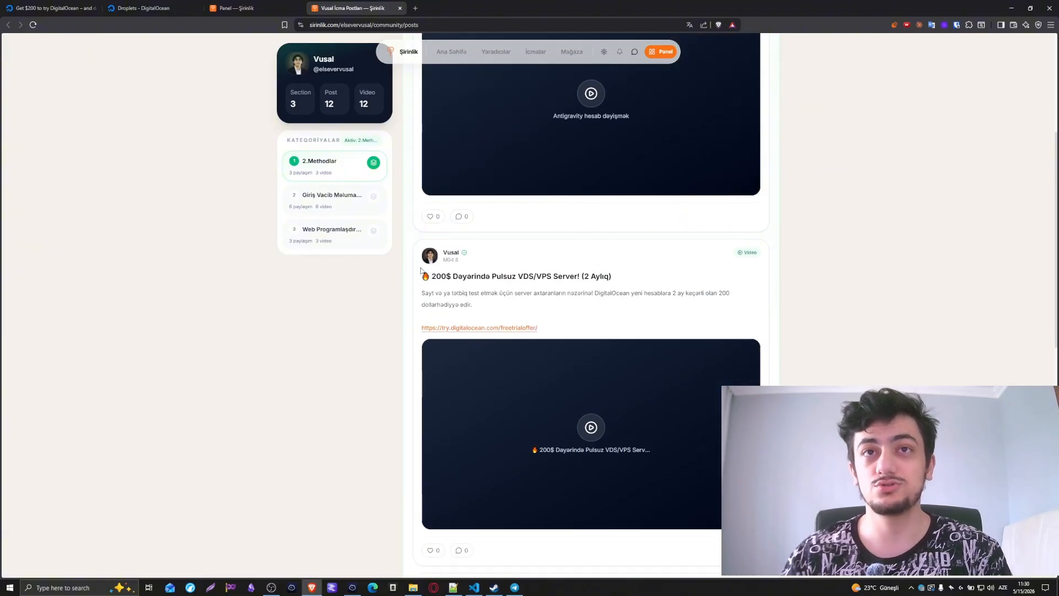
drag(408, 280, 612, 278)
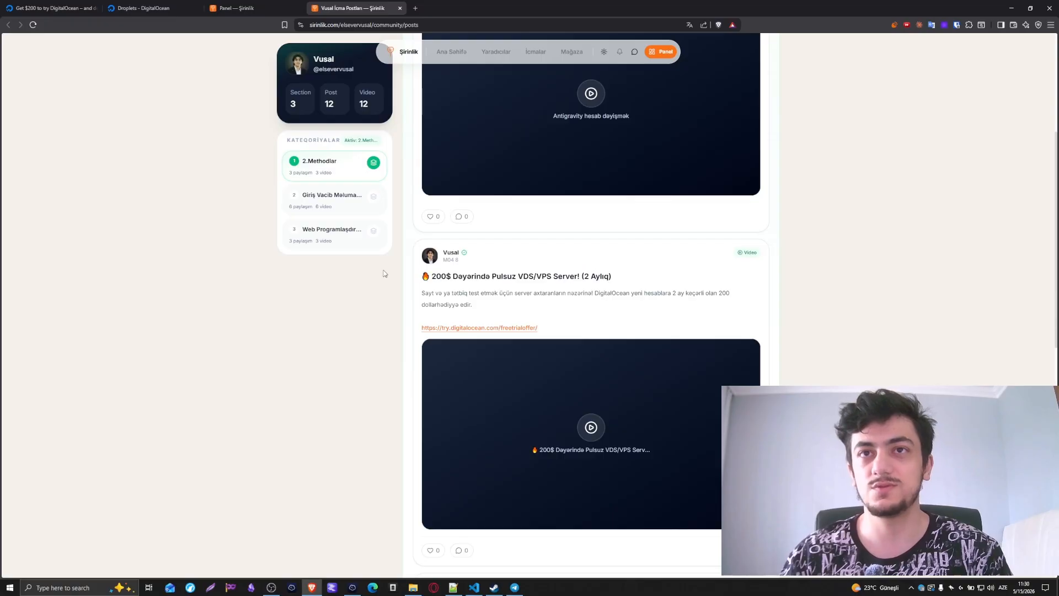
drag(386, 274, 658, 290)
click(658, 291)
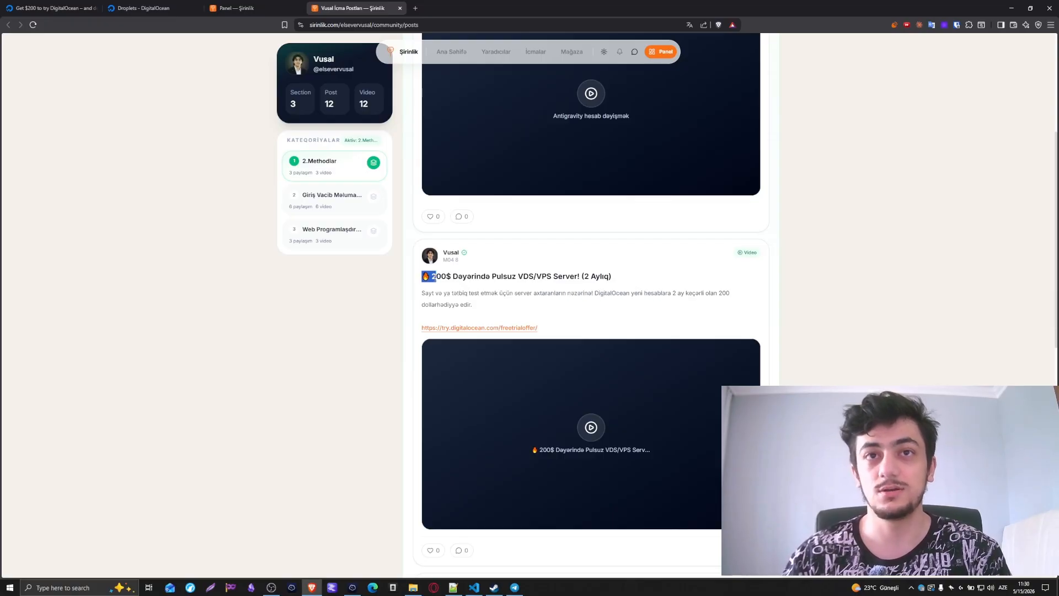
Step: Open the post's DigitalOcean free-trial link, move its tab ahead of the posts tab and select the URL
click(471, 328)
drag(469, 4, 367, 4)
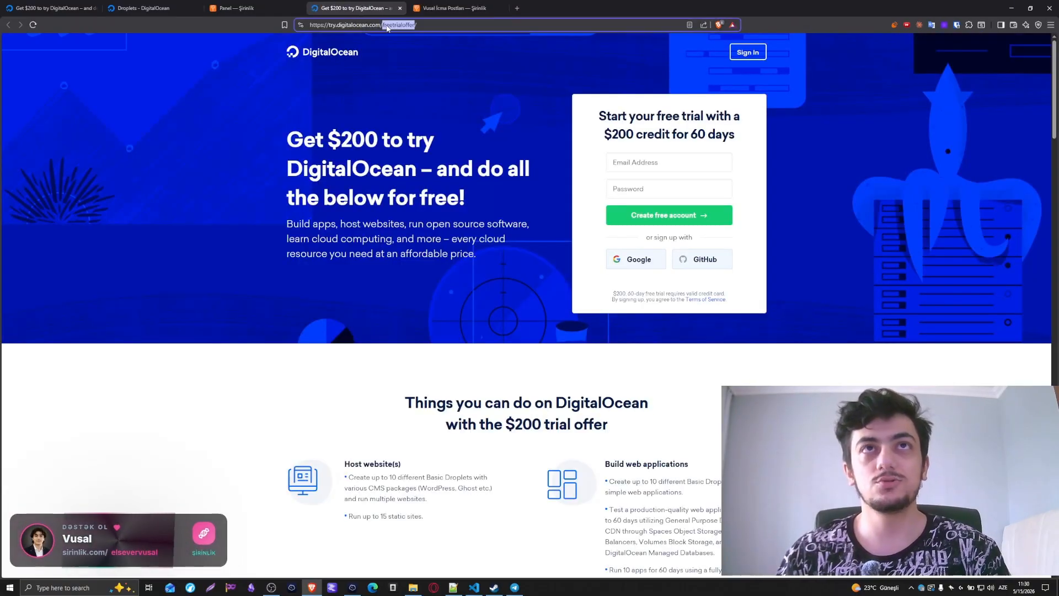
click(440, 26)
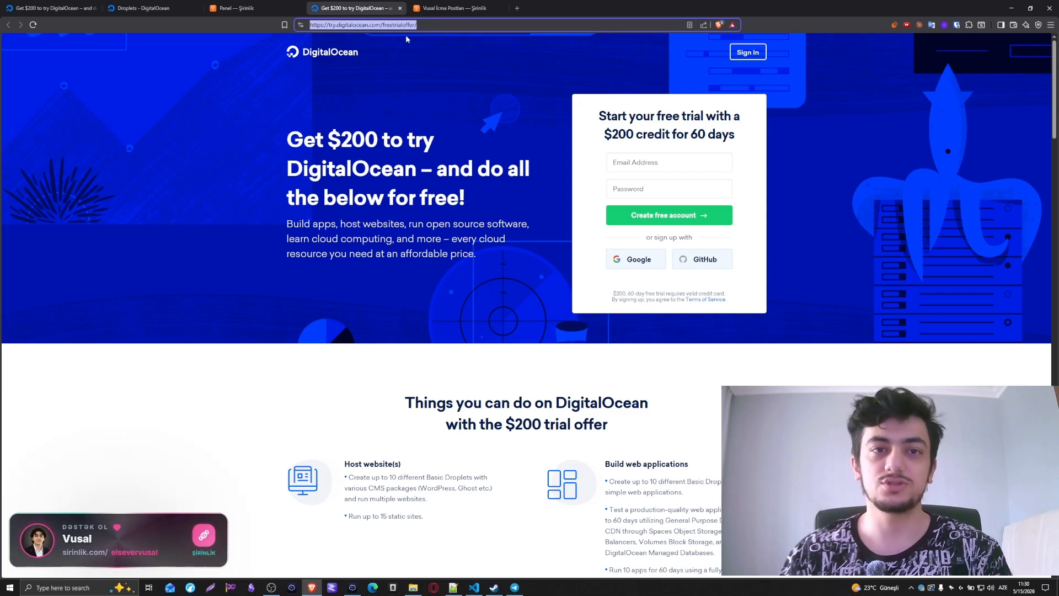
triple_click(351, 26)
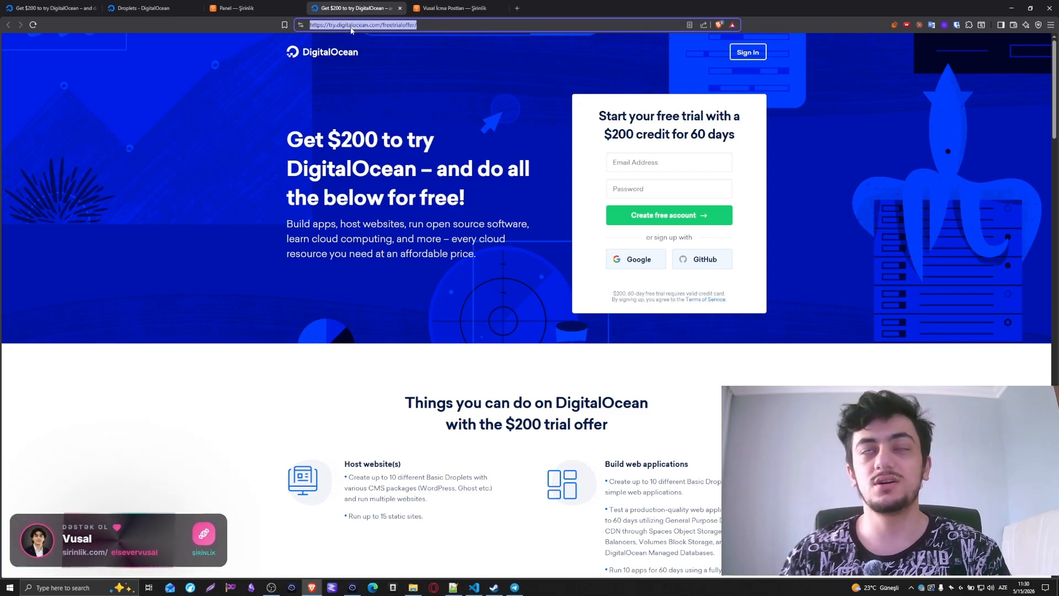
Step: Highlight the free-trial heading and $200 credit amount, then zoom the page to 110%
drag(588, 105, 619, 118)
drag(722, 135, 635, 135)
double_click(614, 135)
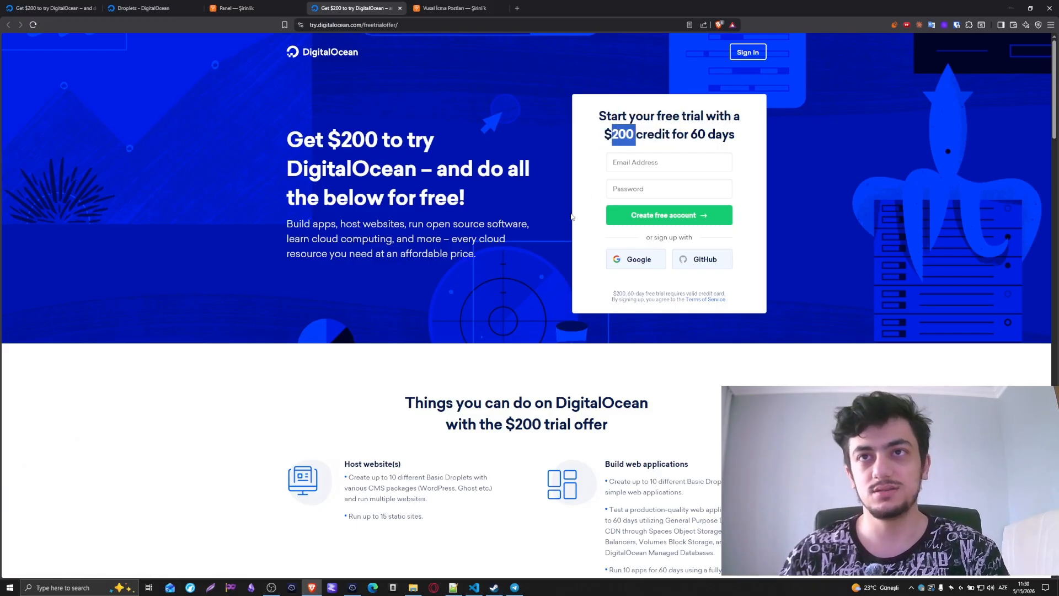
key(ctrl+plus)
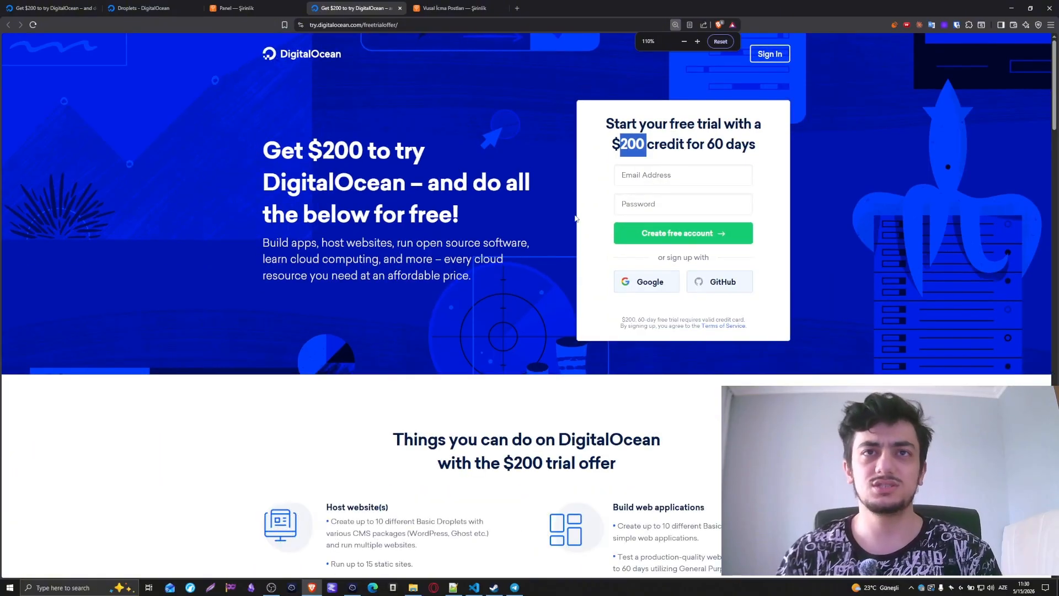
key(alt+Tab)
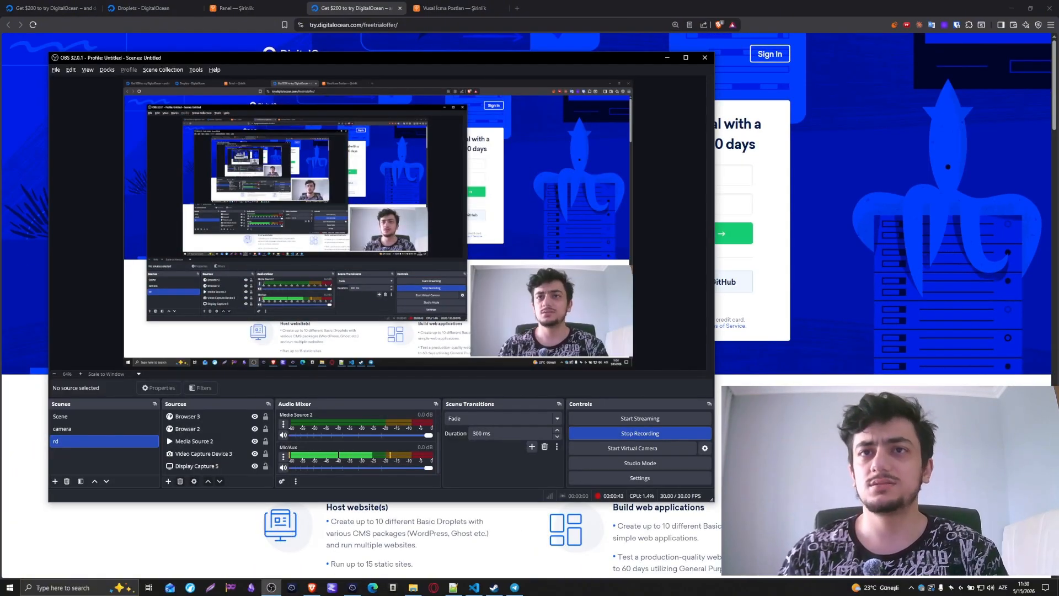
Step: Switch from OBS Studio back to the DigitalOcean free-trial page
key(alt+Tab)
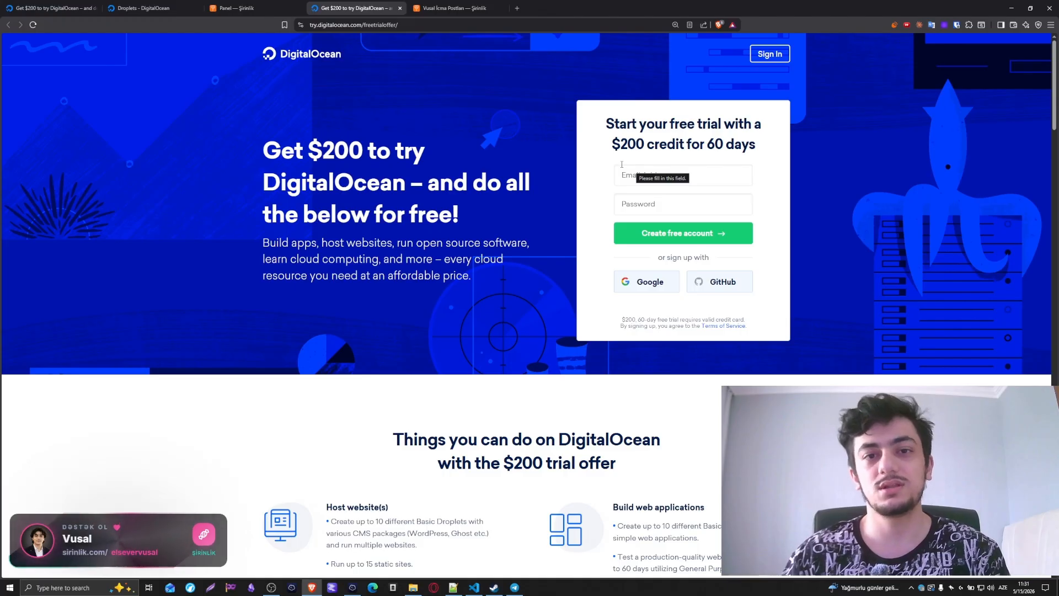
Step: Highlight the free-trial heading, then look at the Droplets tab before returning to the first trial tab
triple_click(616, 150)
click(560, 224)
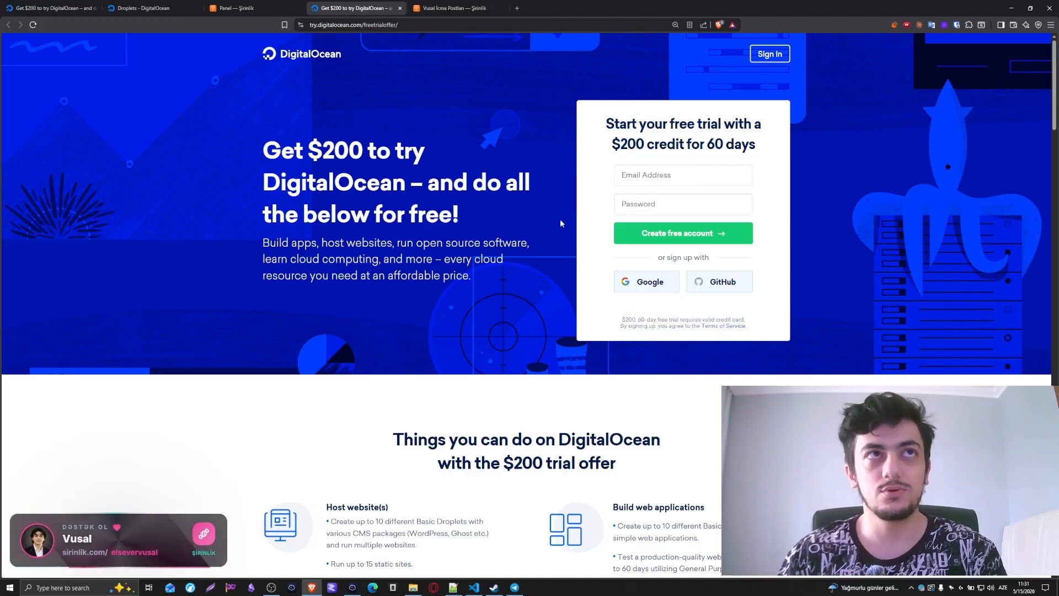
click(144, 8)
click(59, 6)
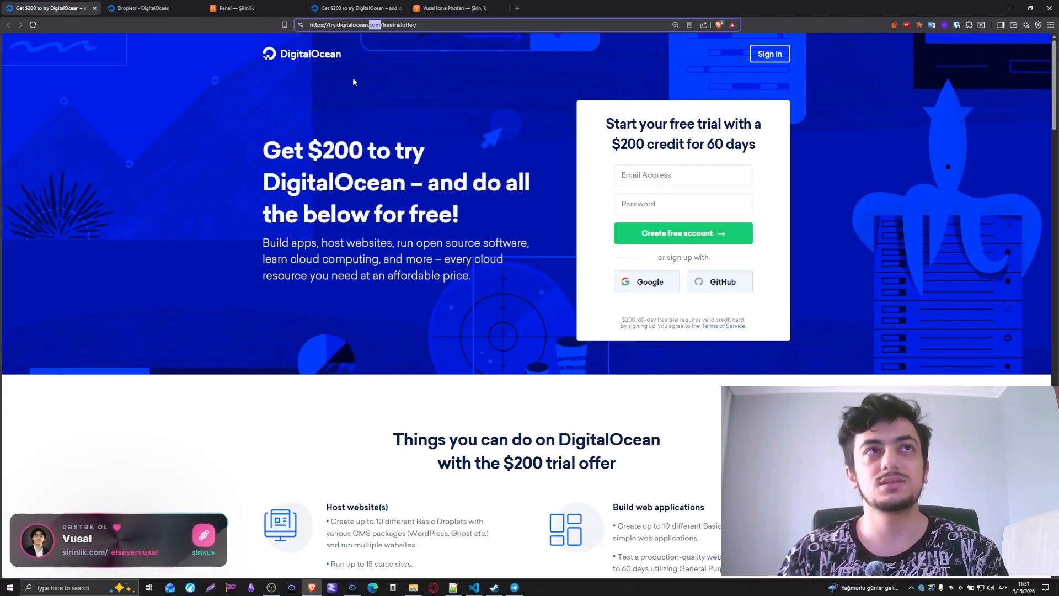
Step: Try submitting the empty sign-up form, then open and close Bitwarden without filling it
click(654, 232)
click(654, 222)
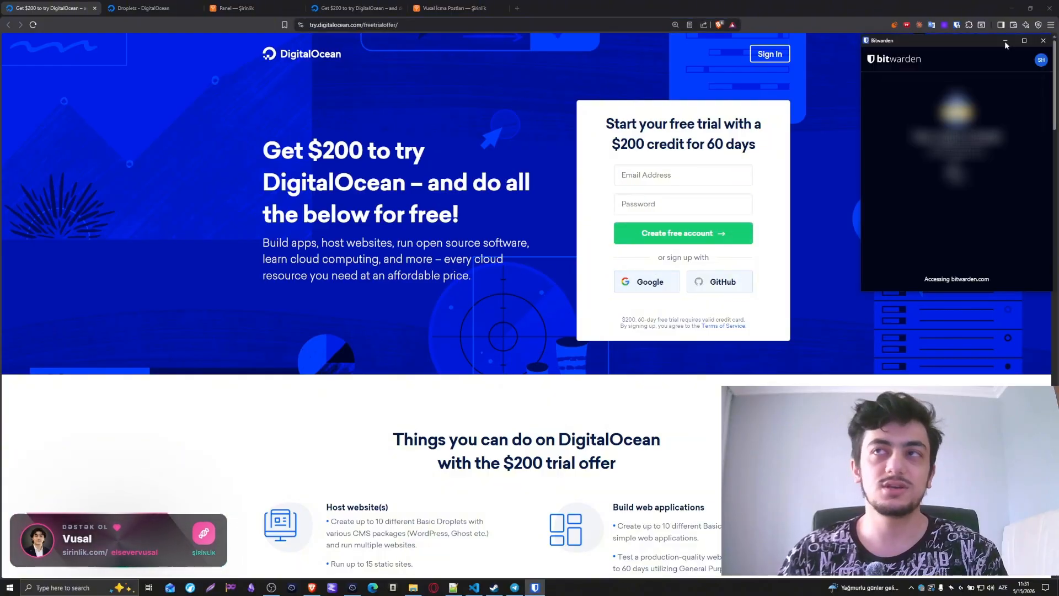
click(1042, 40)
key(ctrl+a)
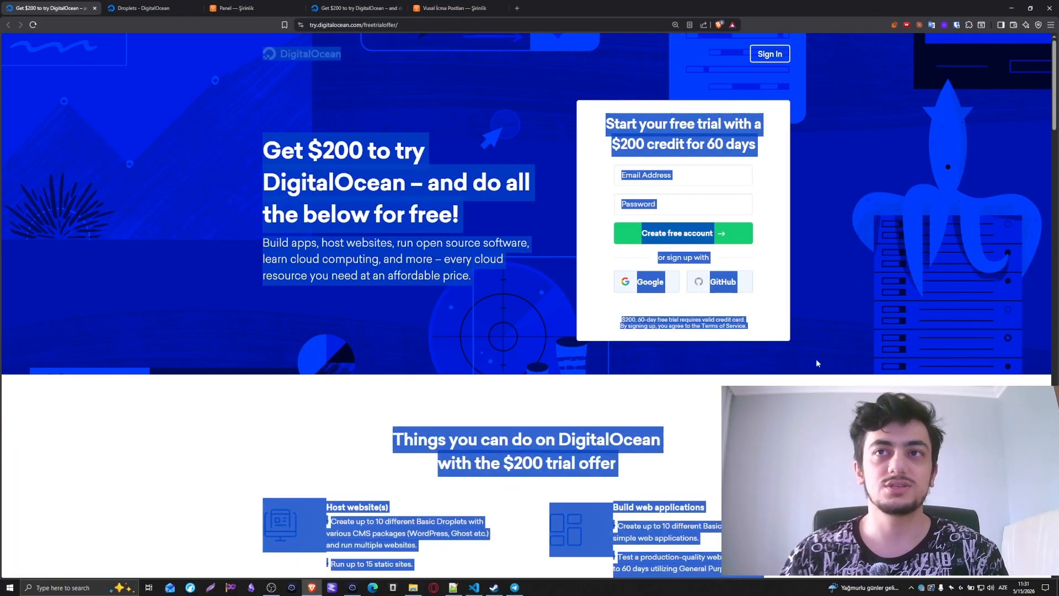
click(734, 335)
scroll(392, 221, down, 5)
scroll(401, 203, up, 5)
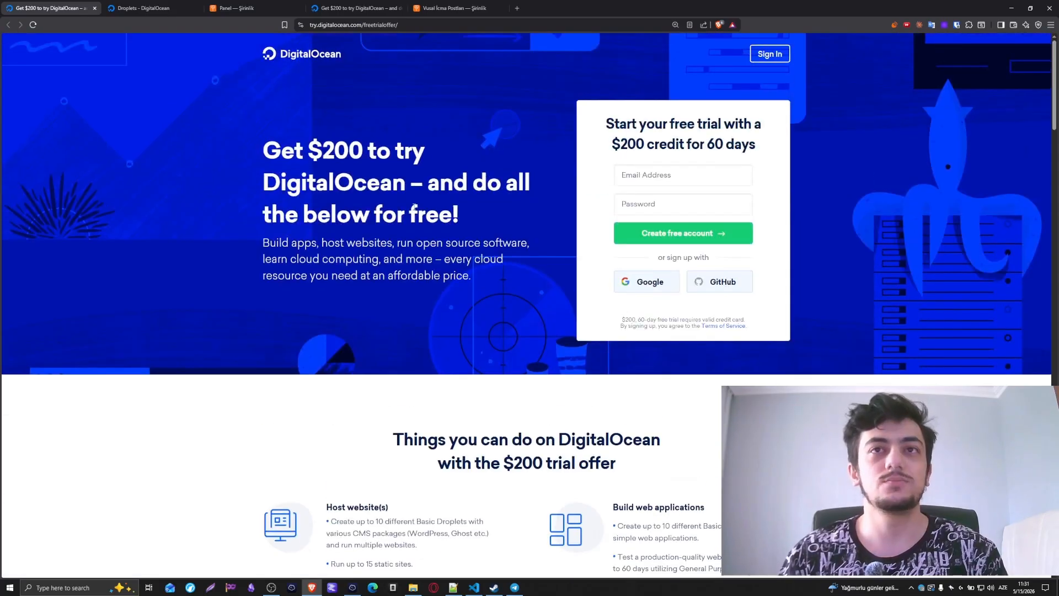
Step: Close the duplicate free-trial tab and check the account menu on the Droplets dashboard
click(95, 8)
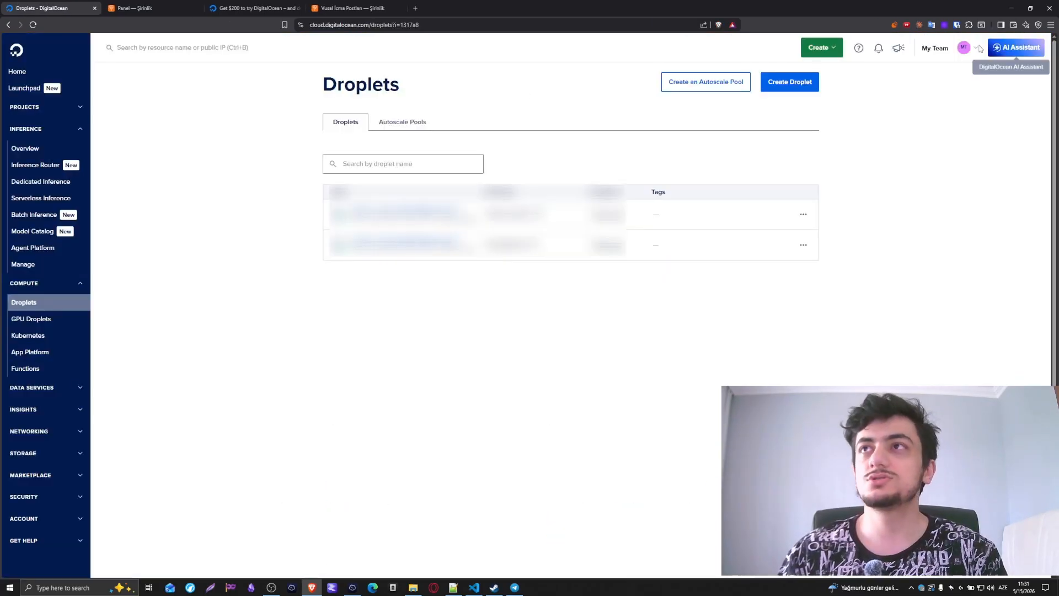
click(972, 49)
click(1038, 192)
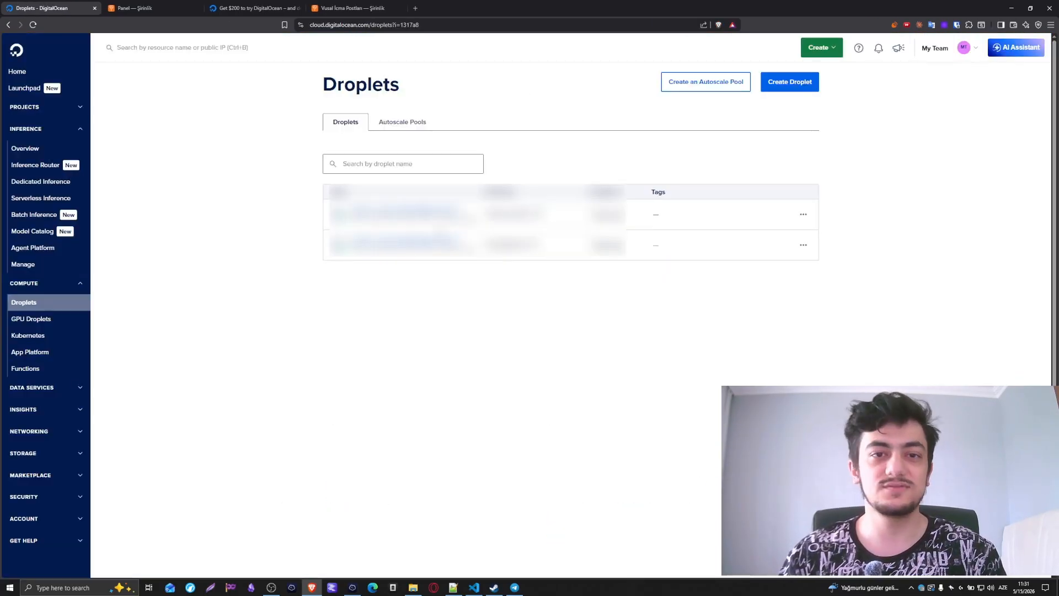
click(970, 47)
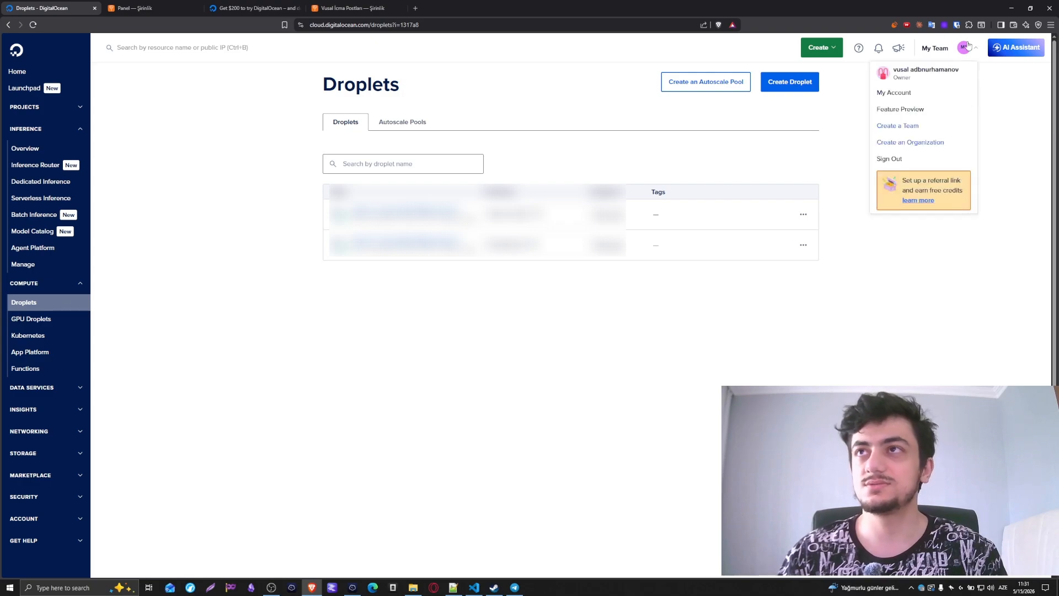
click(847, 275)
Step: In a new tab, search 'github' and load the GitHub Student Developer Pack page
click(422, 8)
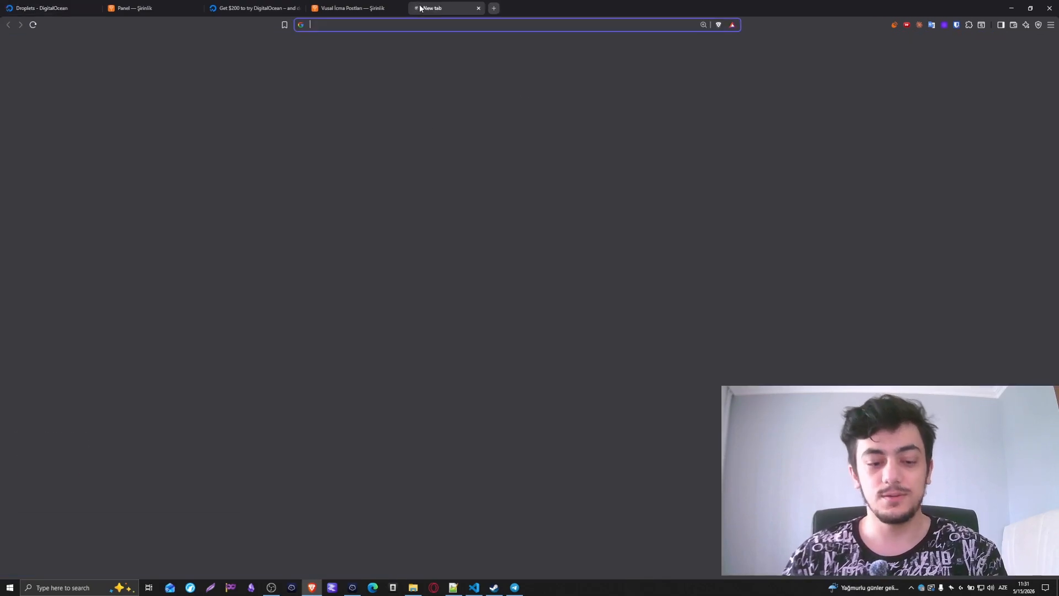
text(github)
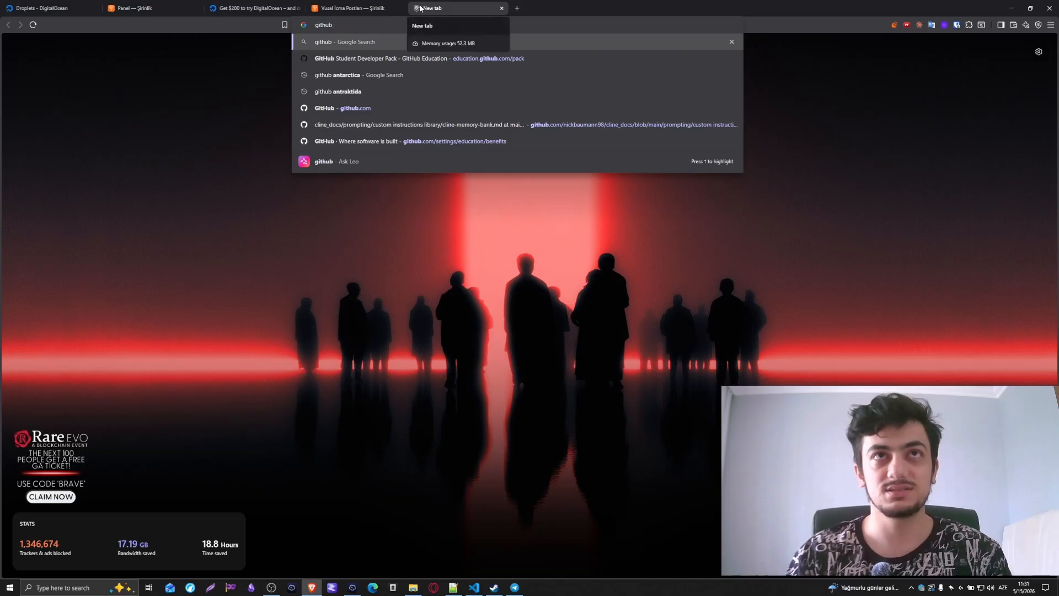
key(Down)
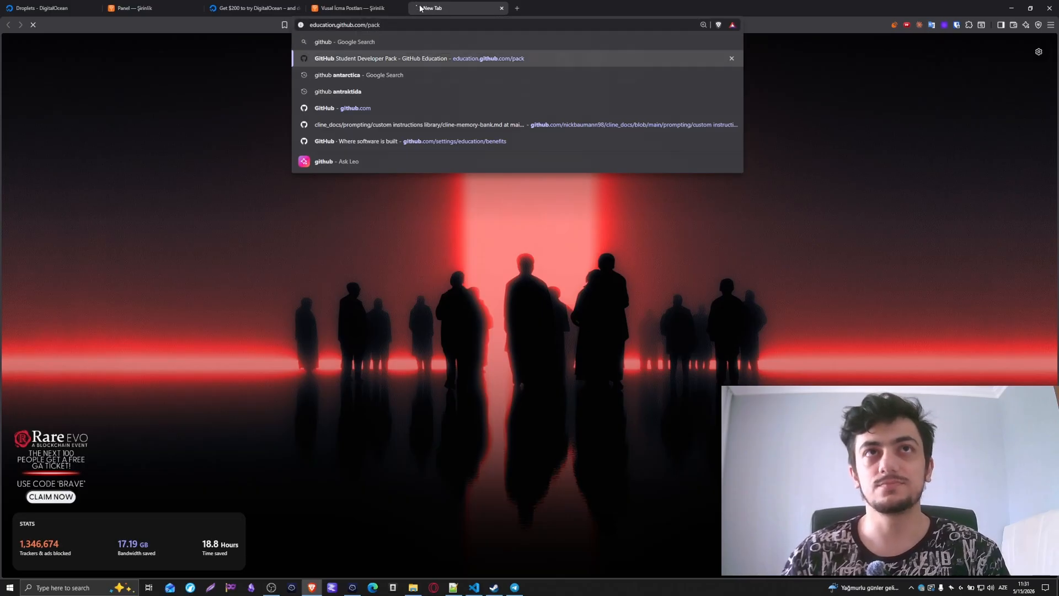
key(Return)
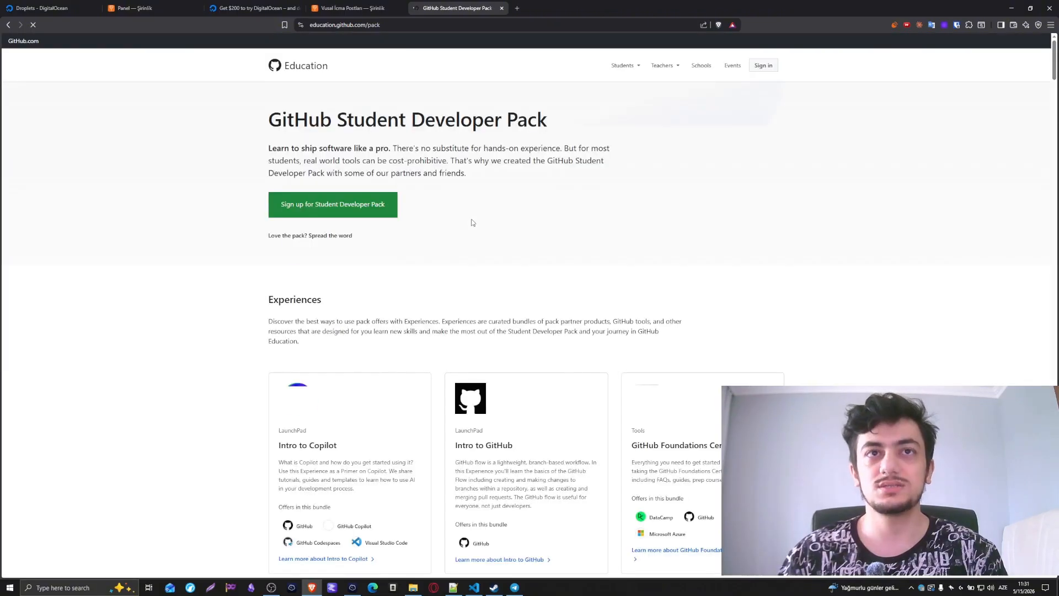
scroll(250, 223, down, 10)
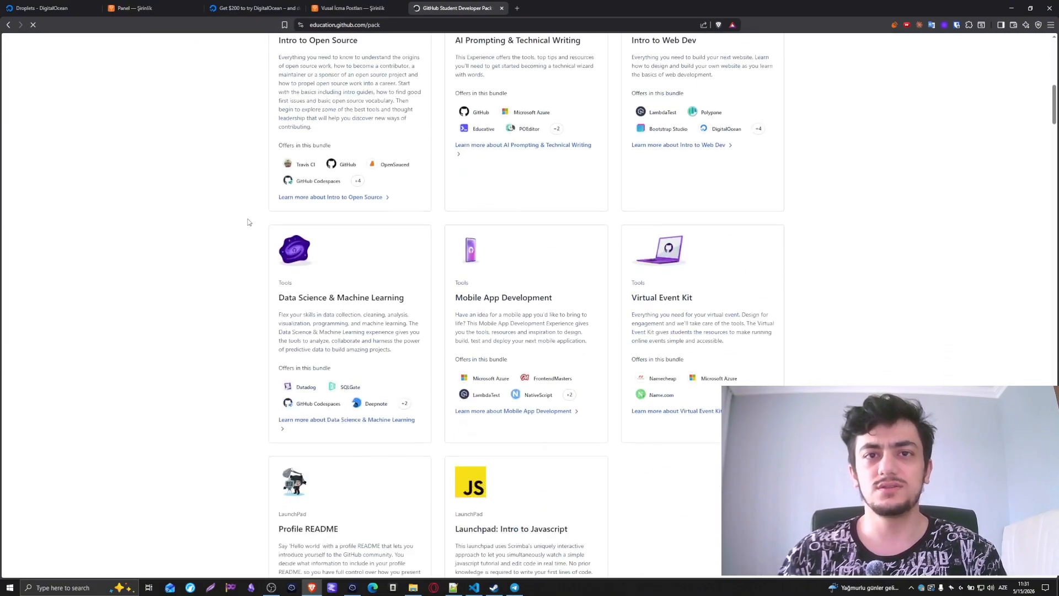
Step: Find the DigitalOcean mention and highlight the DigitalOcean hosting lines on the Intro to Web Dev page at 110% zoom
key(ctrl+f)
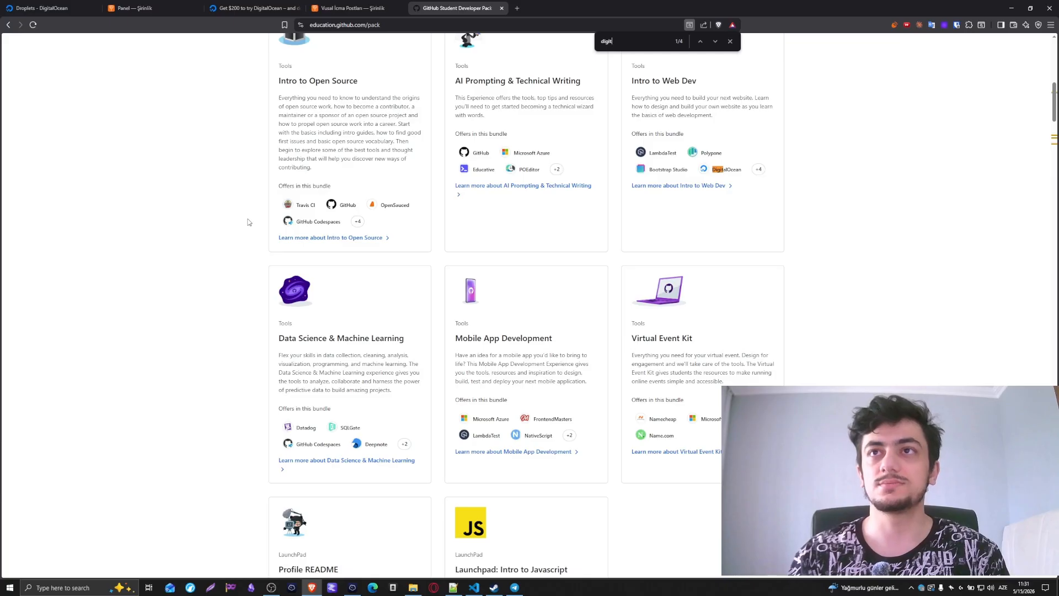
click(702, 190)
scroll(634, 200, down, 5)
key(ctrl+plus)
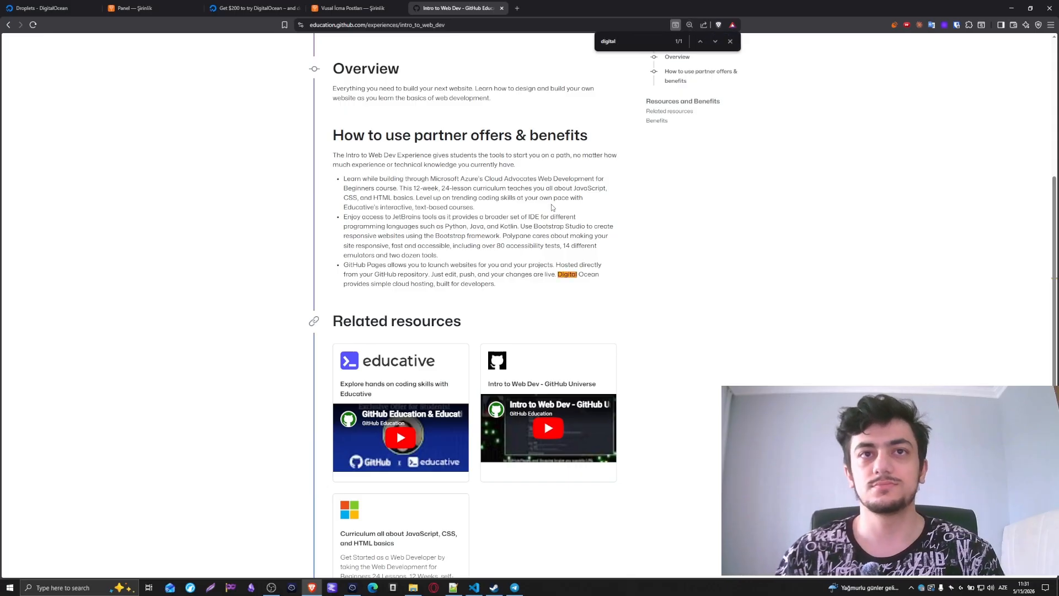
drag(543, 285, 317, 264)
scroll(379, 174, up, 6)
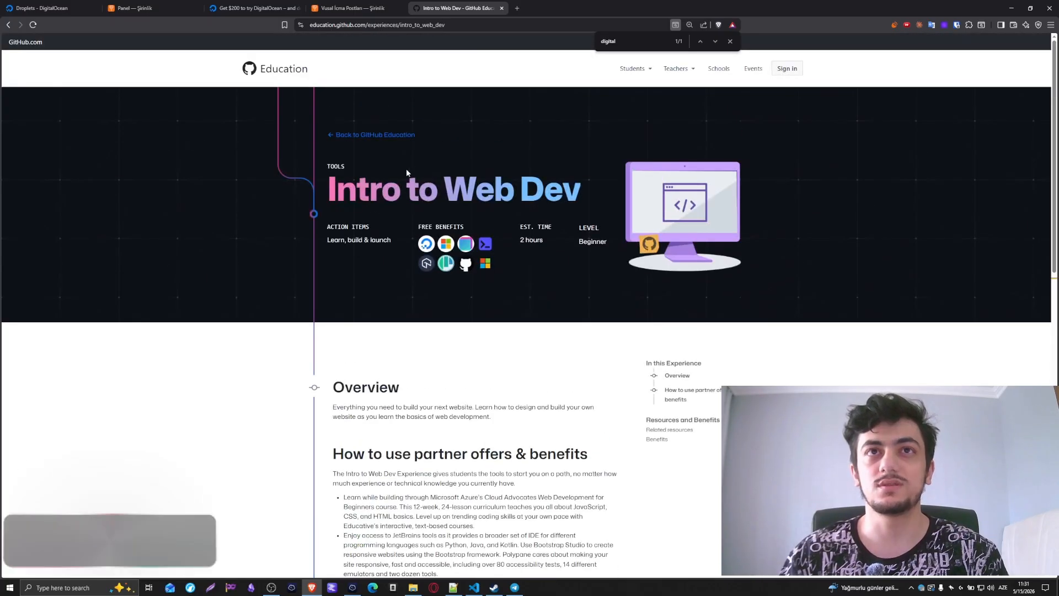
click(240, 7)
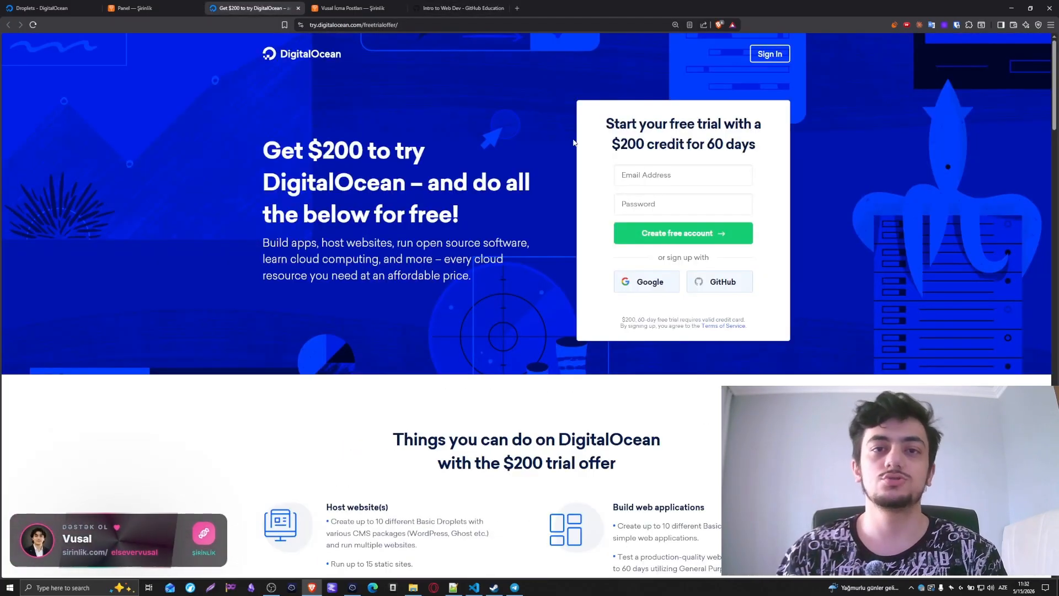
Step: Close the GitHub Education tab and go back to the DigitalOcean Droplets tab
click(457, 7)
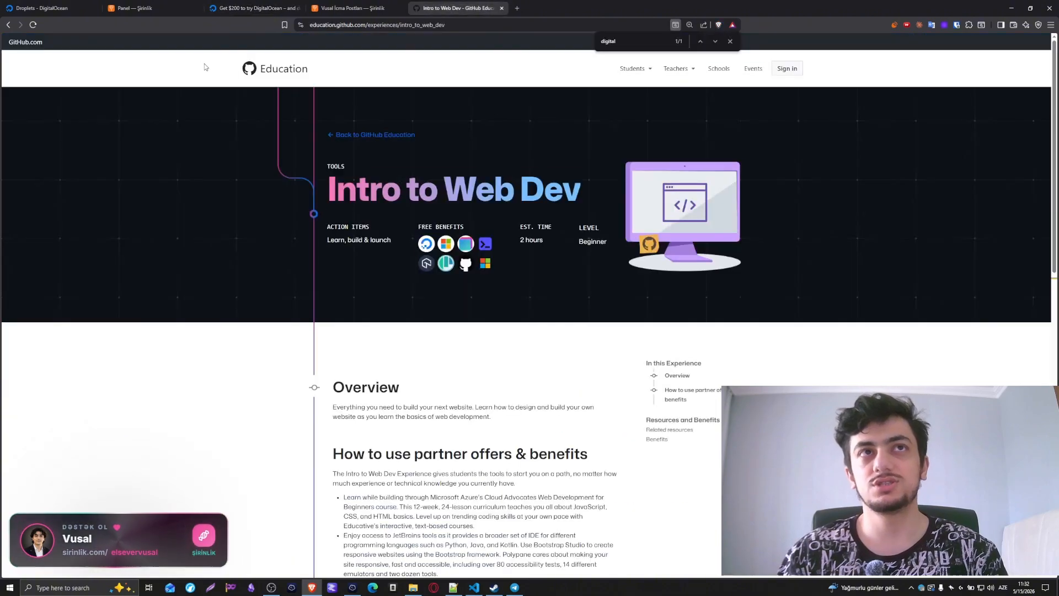
key(ctrl+a)
click(492, 314)
click(259, 11)
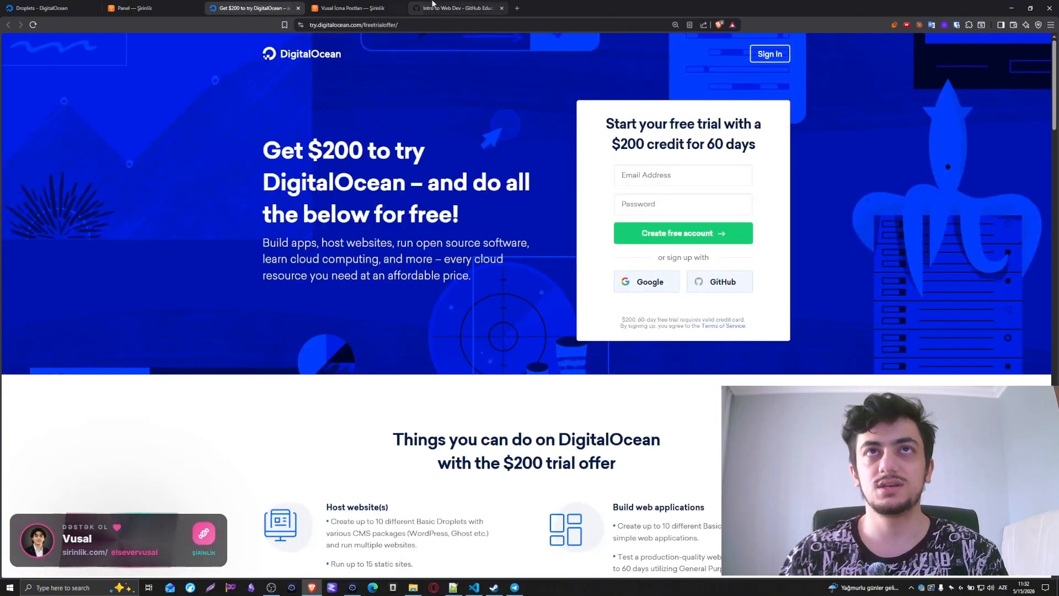
middle_click(449, 6)
click(53, 7)
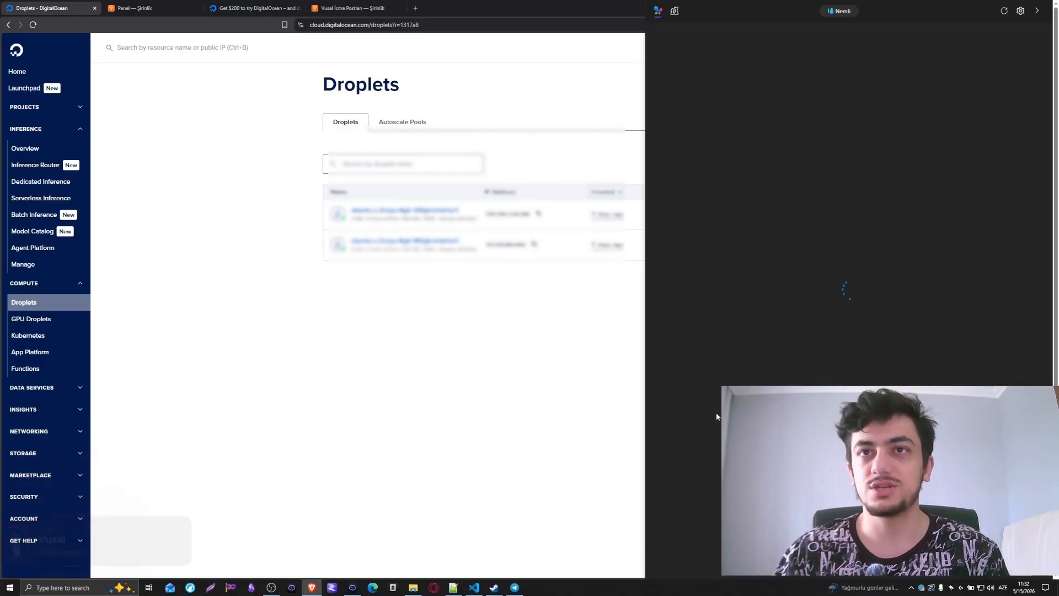
Step: Collapse the Inference group in the sidebar and start a new droplet with Create Droplet
scroll(579, 469, down, 2)
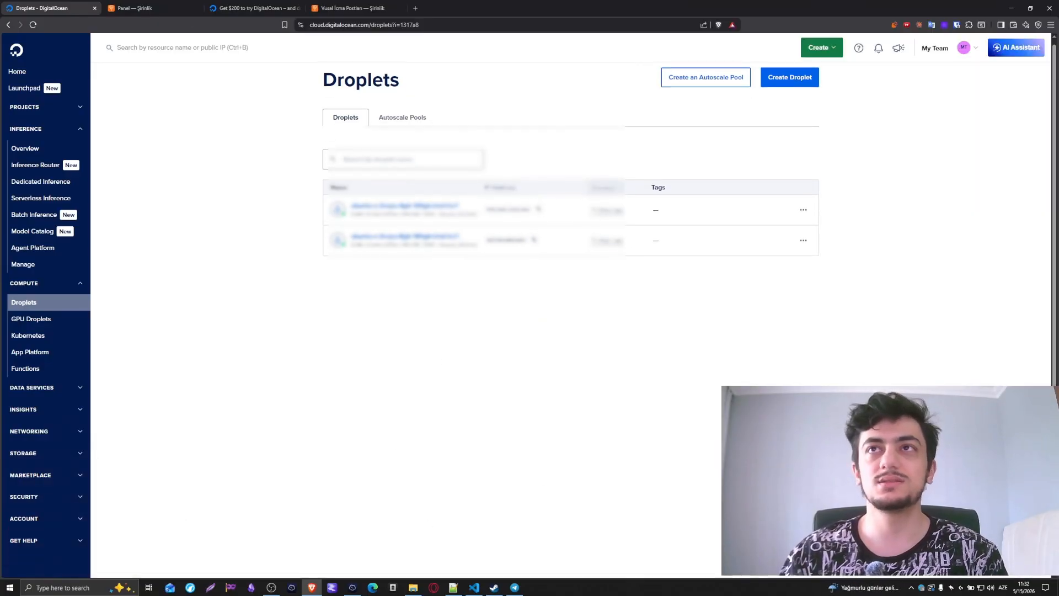
click(55, 129)
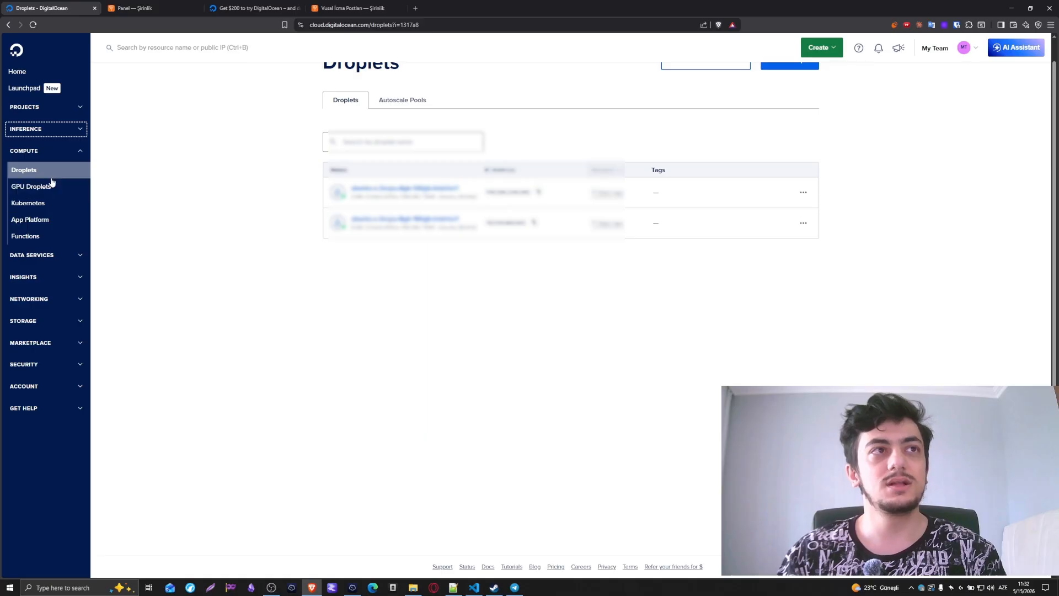
scroll(876, 65, up, 1)
click(809, 81)
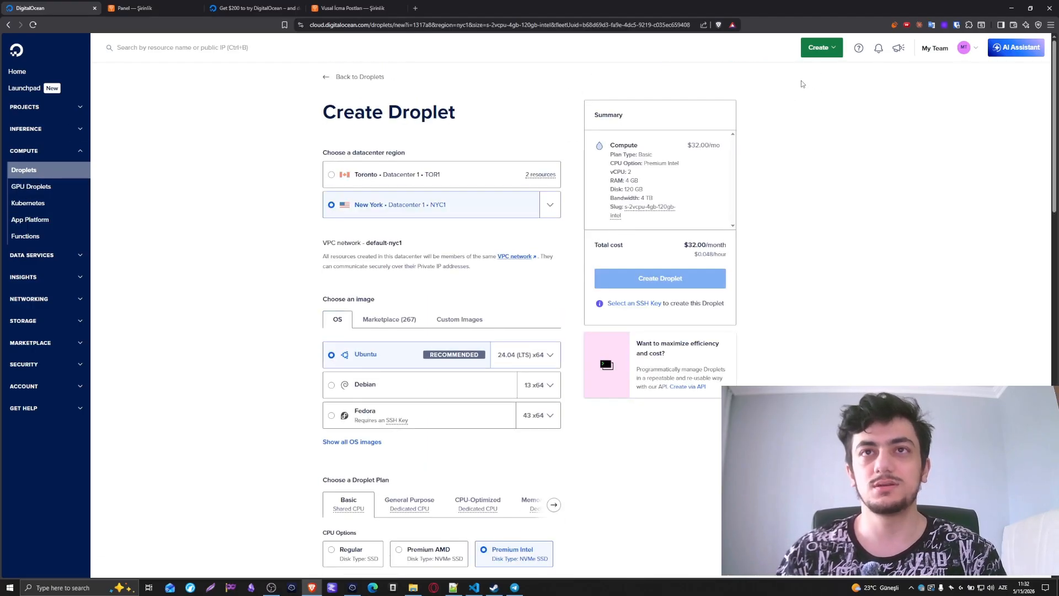
Step: Choose London LON1 as the droplet's datacenter region after trying Toronto and New York
click(438, 175)
click(421, 205)
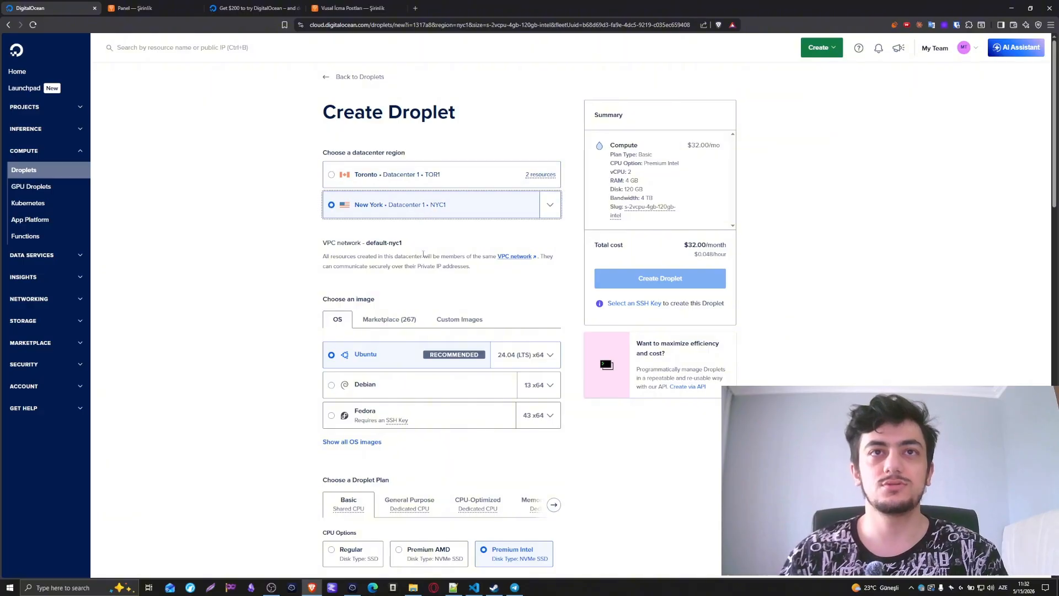
scroll(422, 273, down, 4)
scroll(422, 273, up, 4)
click(550, 205)
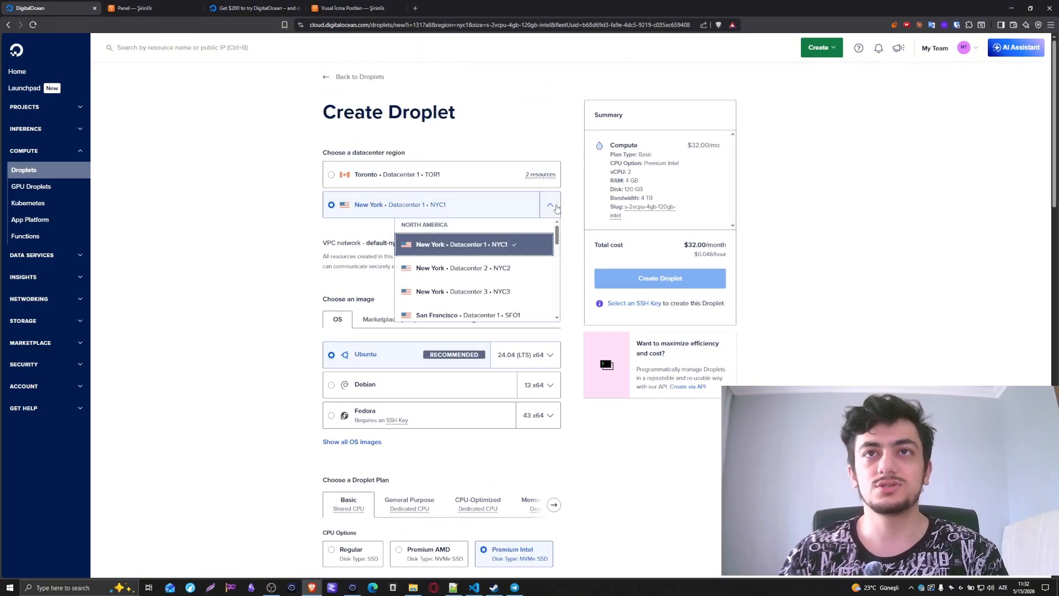
scroll(472, 288, down, 5)
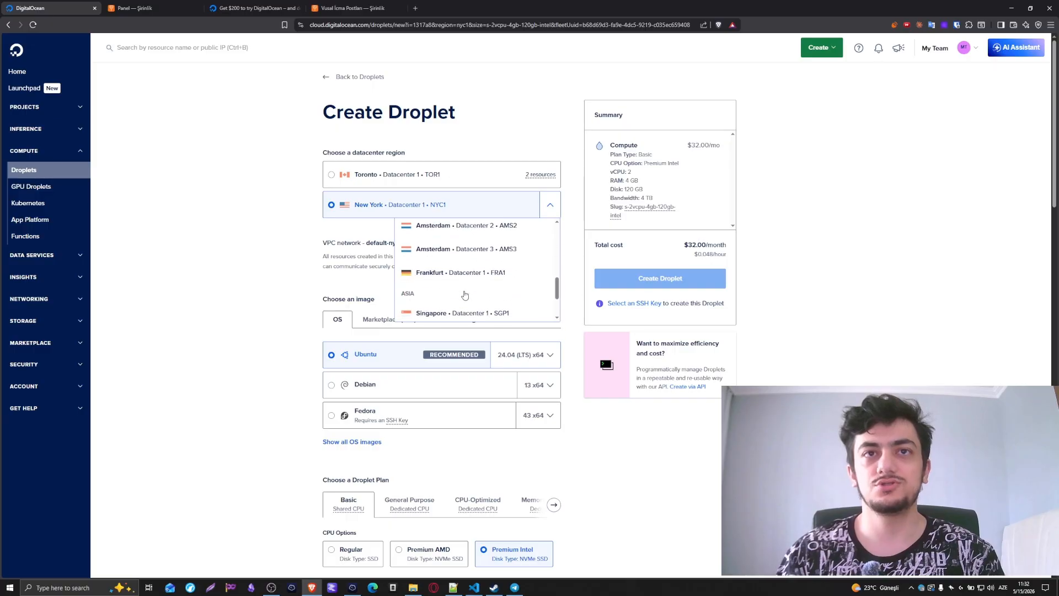
scroll(460, 296, up, 2)
click(460, 243)
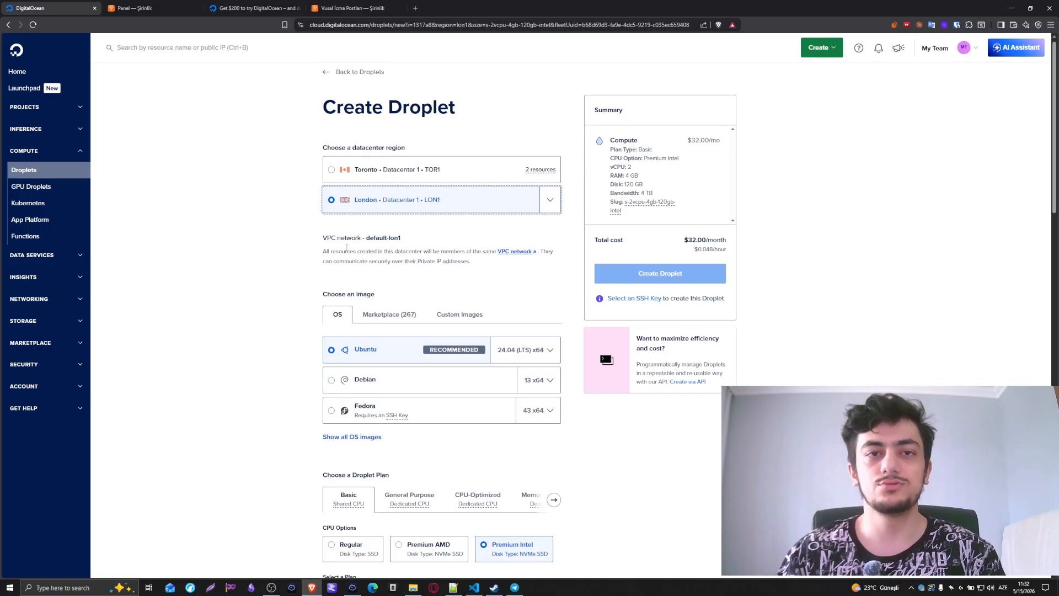
scroll(300, 265, down, 4)
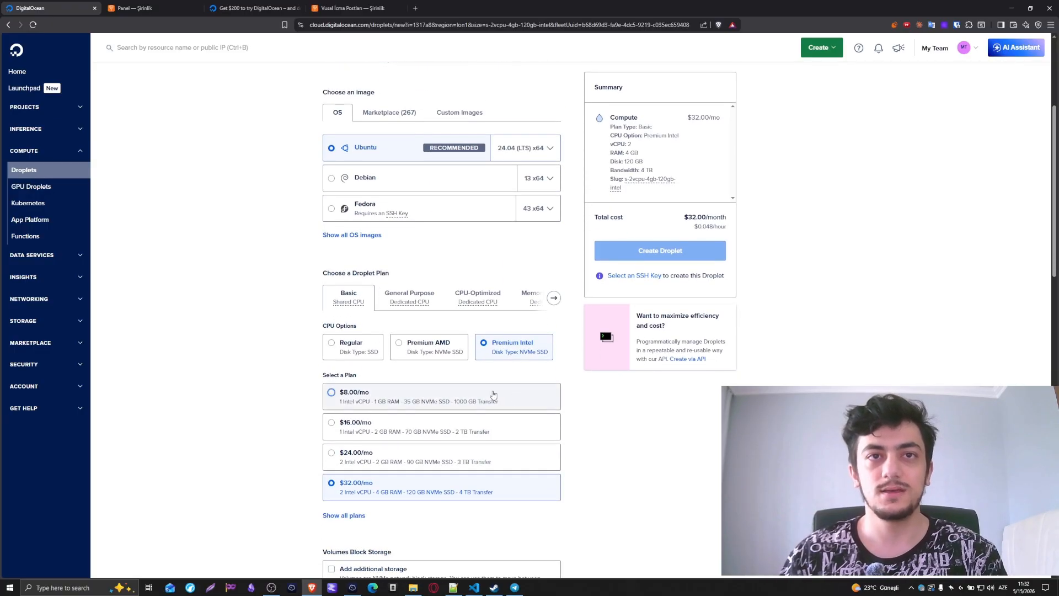
Step: Compare the CPU options and the General Purpose, CPU-, Memory- and Storage-Optimized plans, returning to Basic
click(352, 346)
click(450, 353)
click(510, 346)
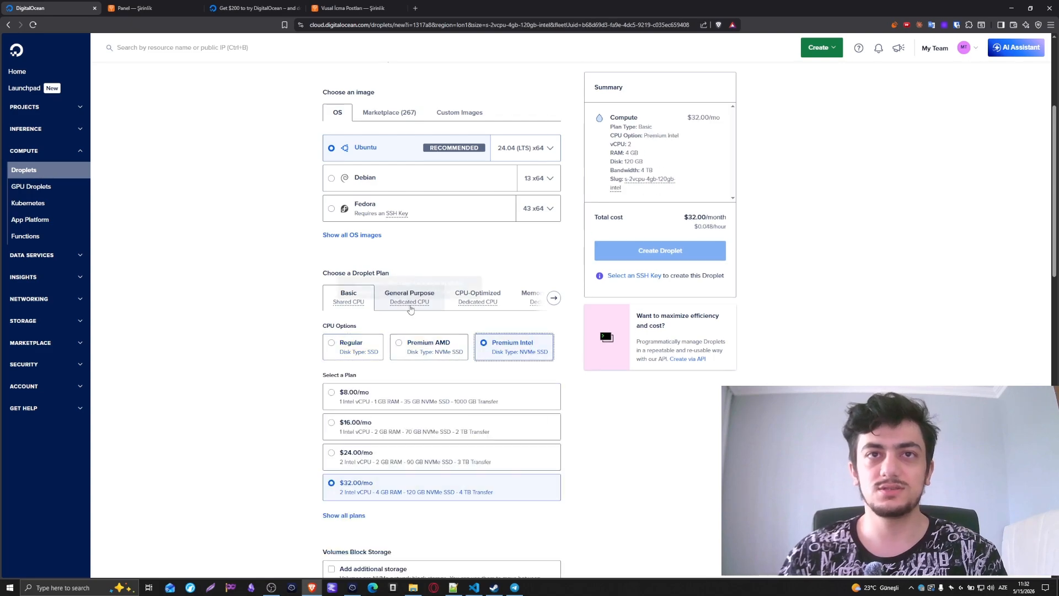
click(409, 297)
click(477, 296)
click(554, 298)
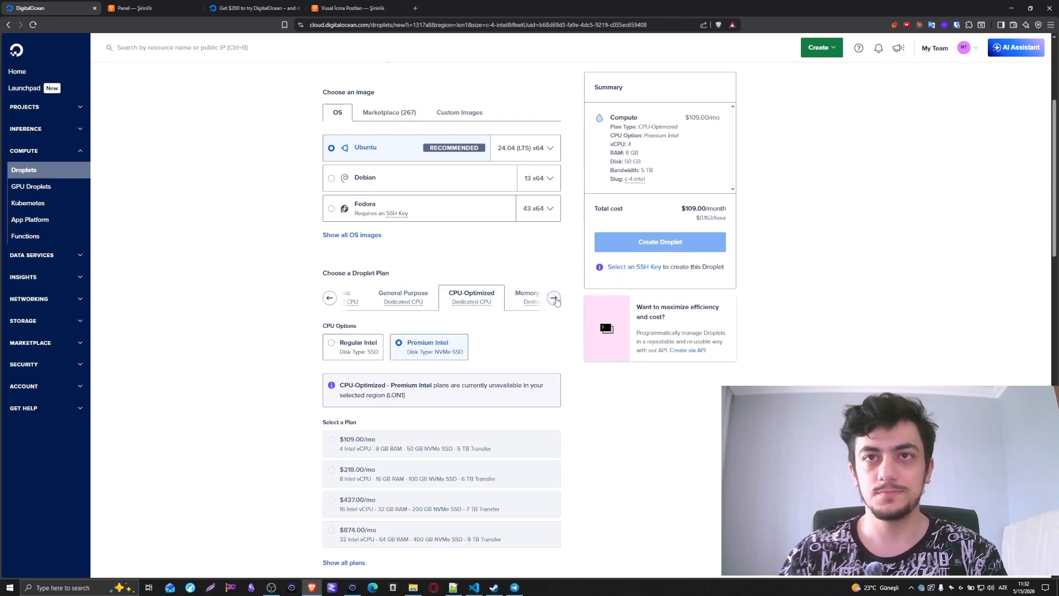
click(465, 300)
click(505, 300)
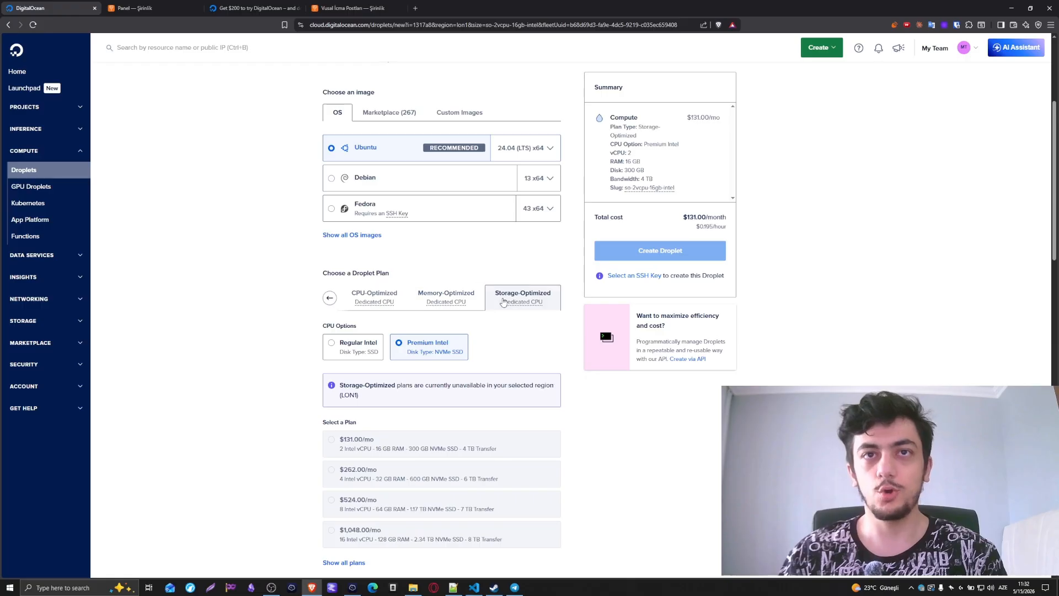
click(329, 298)
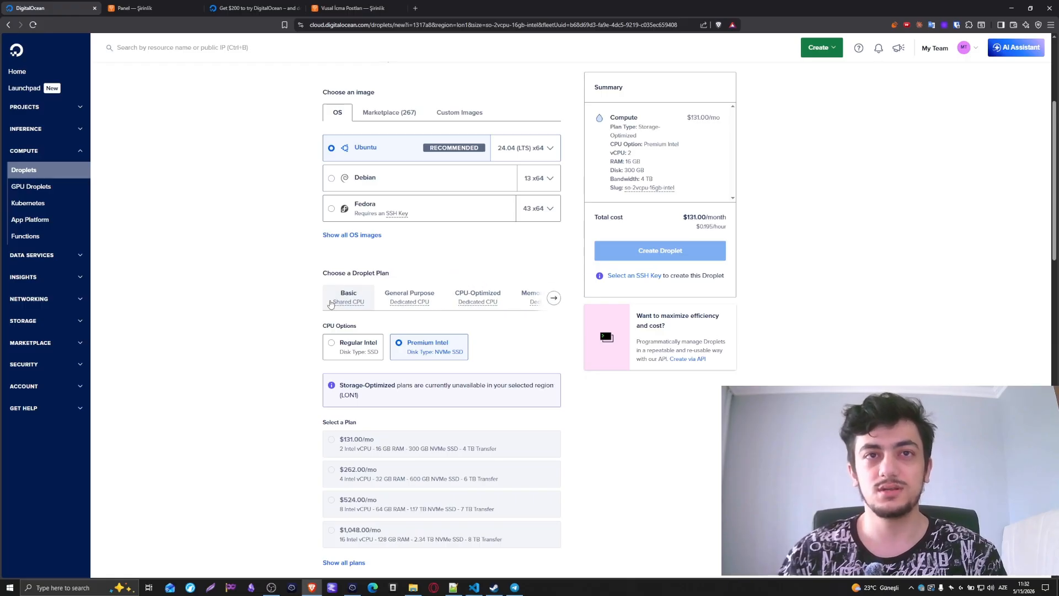
click(348, 296)
click(489, 306)
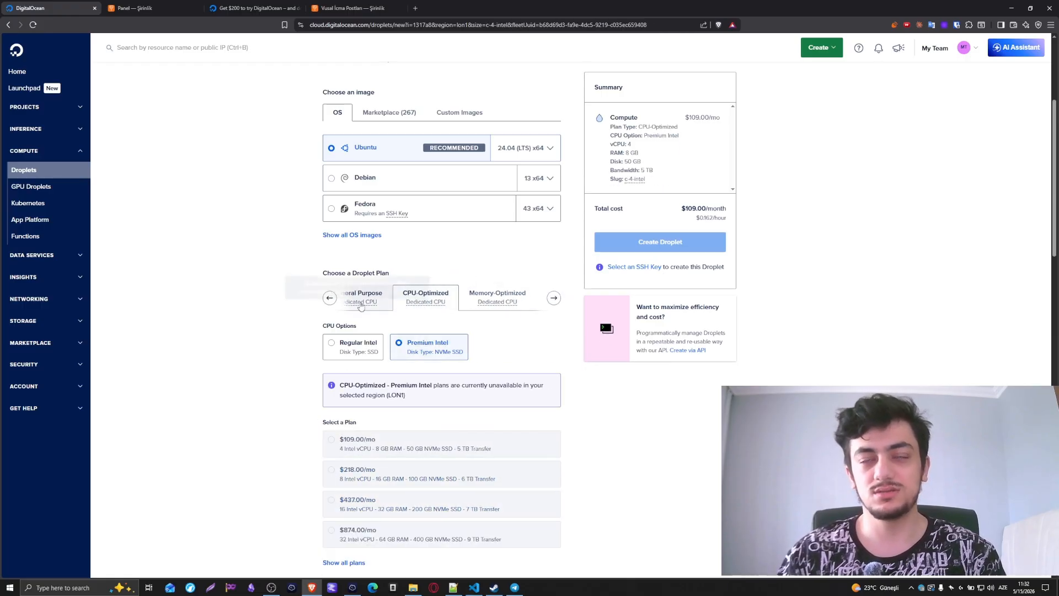
click(330, 299)
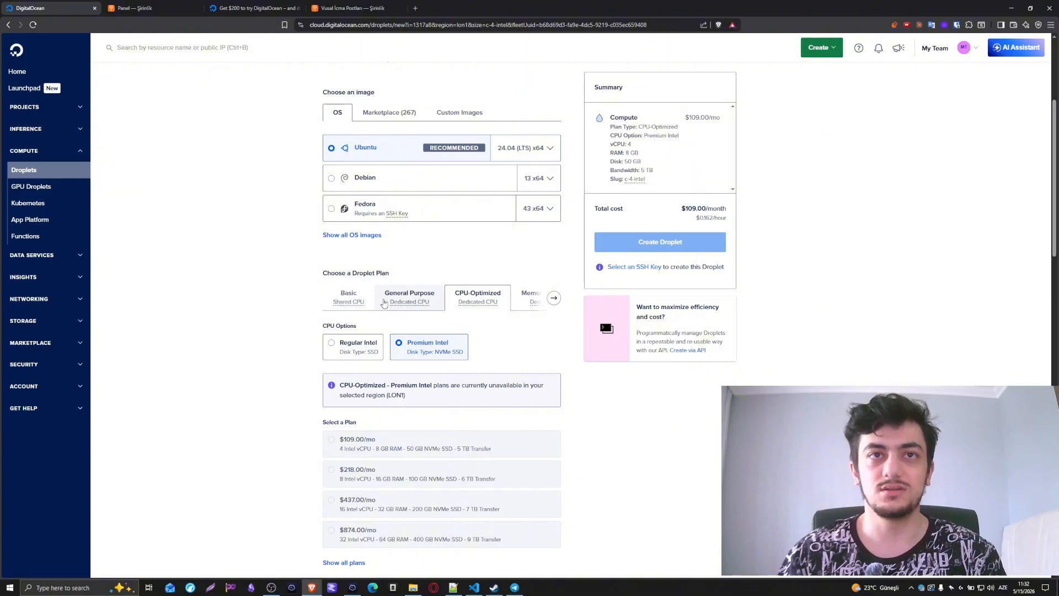
click(345, 297)
Step: Show all Basic Premium Intel plans and select the $64.00/mo plan with 4 vCPU and 8 GB RAM
scroll(332, 289, down, 2)
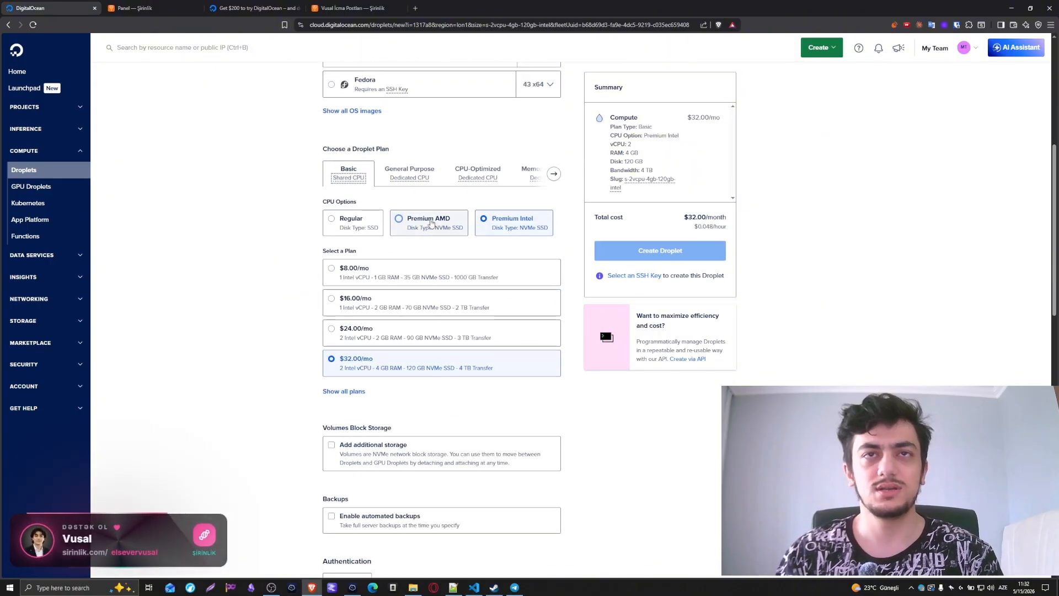
click(428, 221)
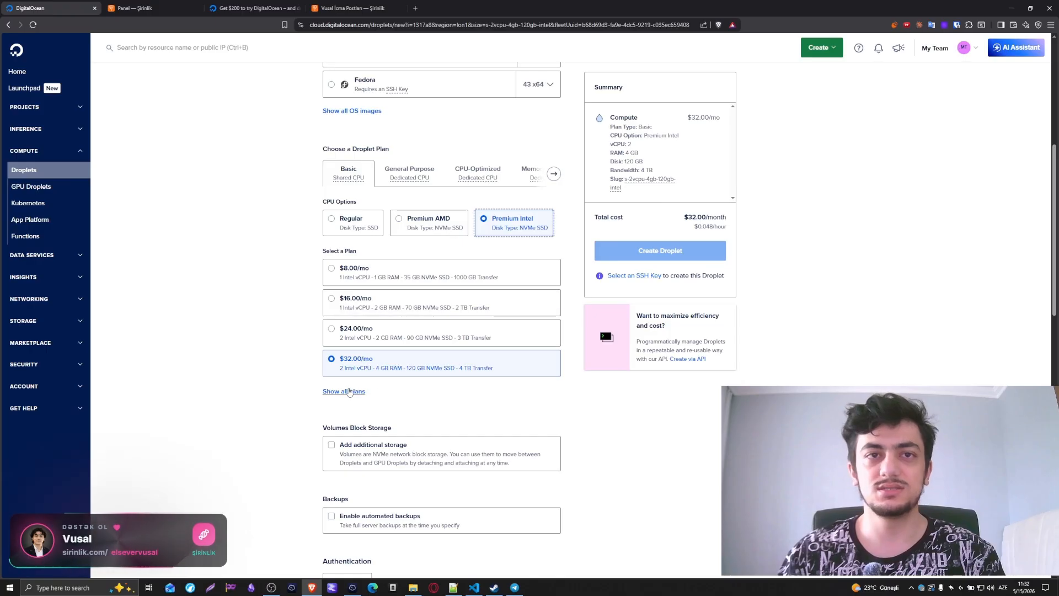
click(344, 391)
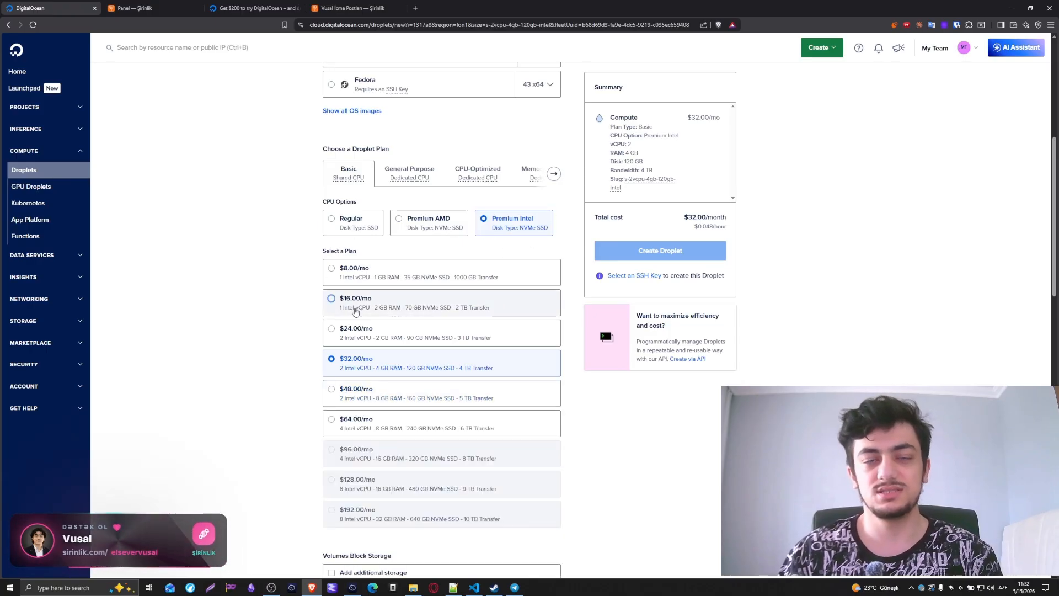
scroll(487, 331, down, 1)
mouse_move(550, 367)
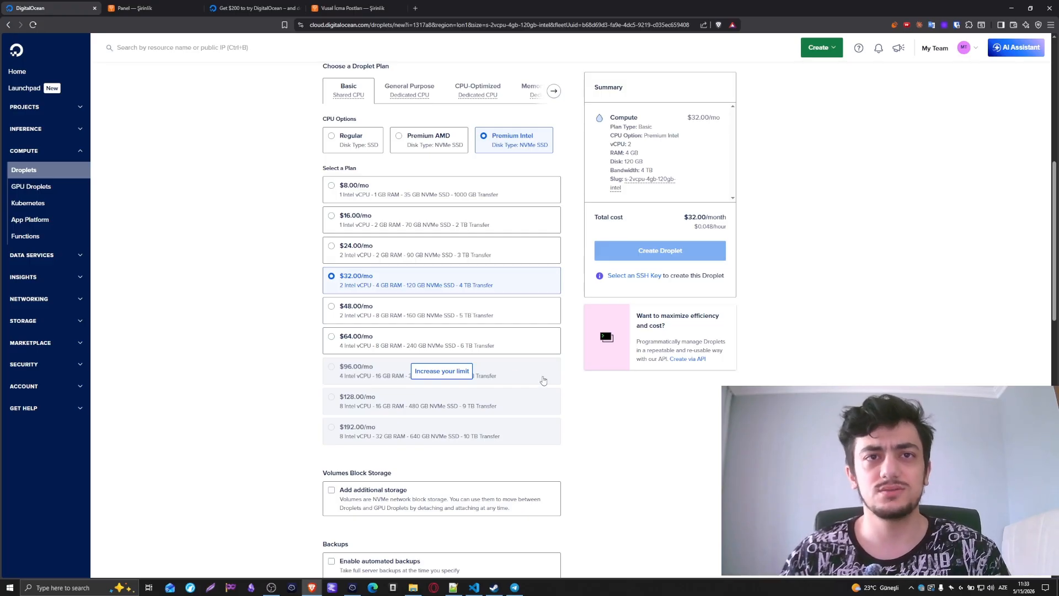
click(447, 343)
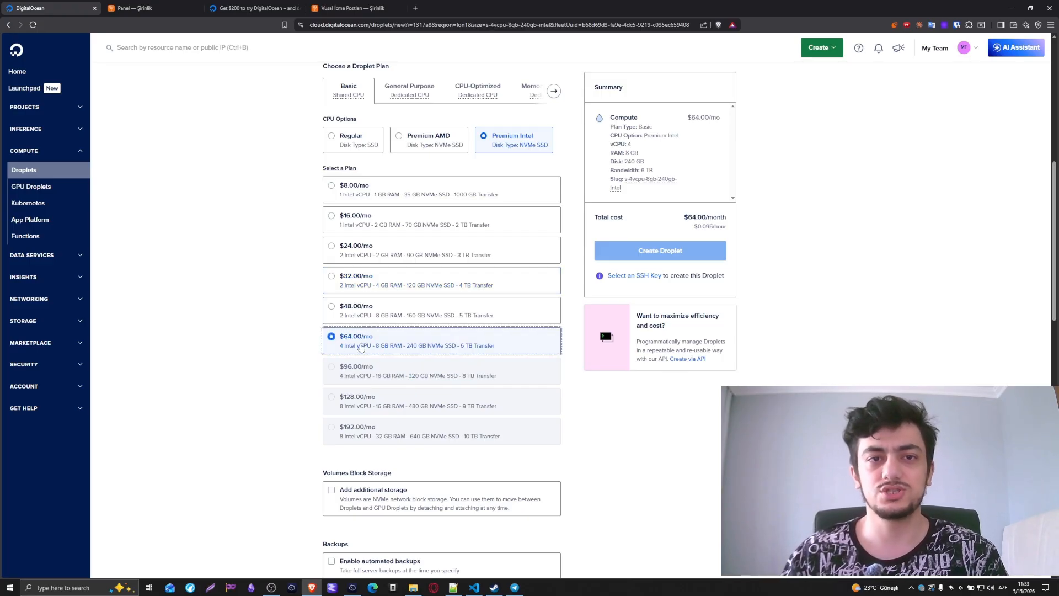
scroll(356, 344, down, 6)
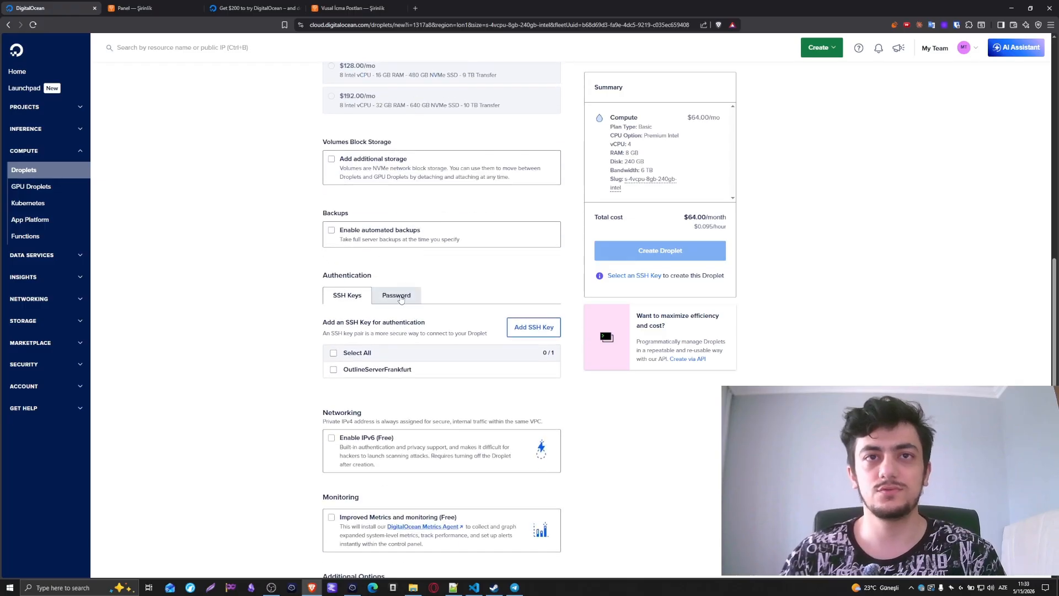
Step: Switch droplet authentication to Password and search the web for 'random password'
click(401, 297)
click(475, 419)
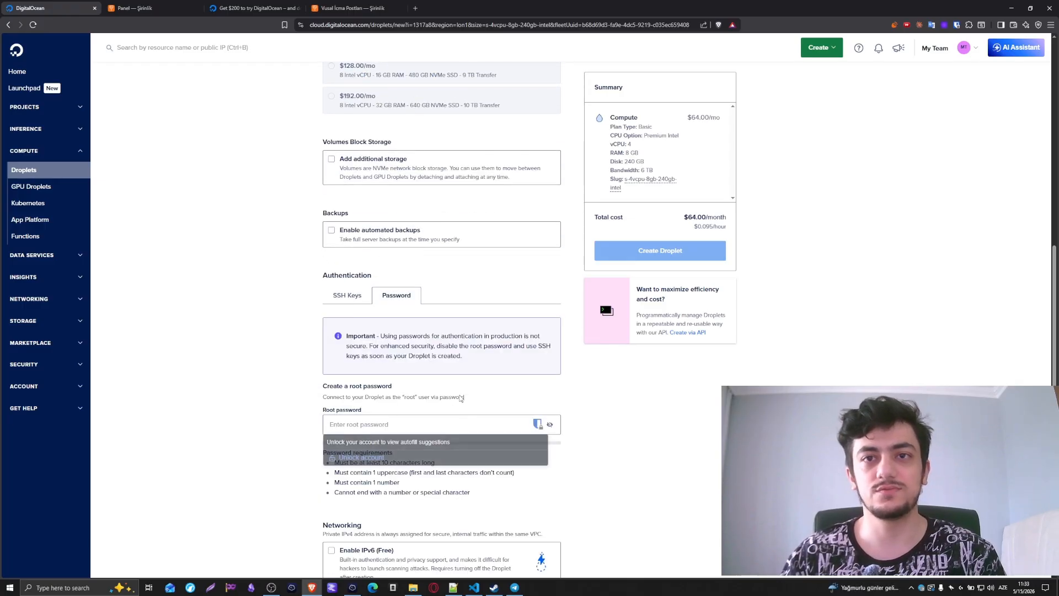
click(413, 9)
text(random passüor)
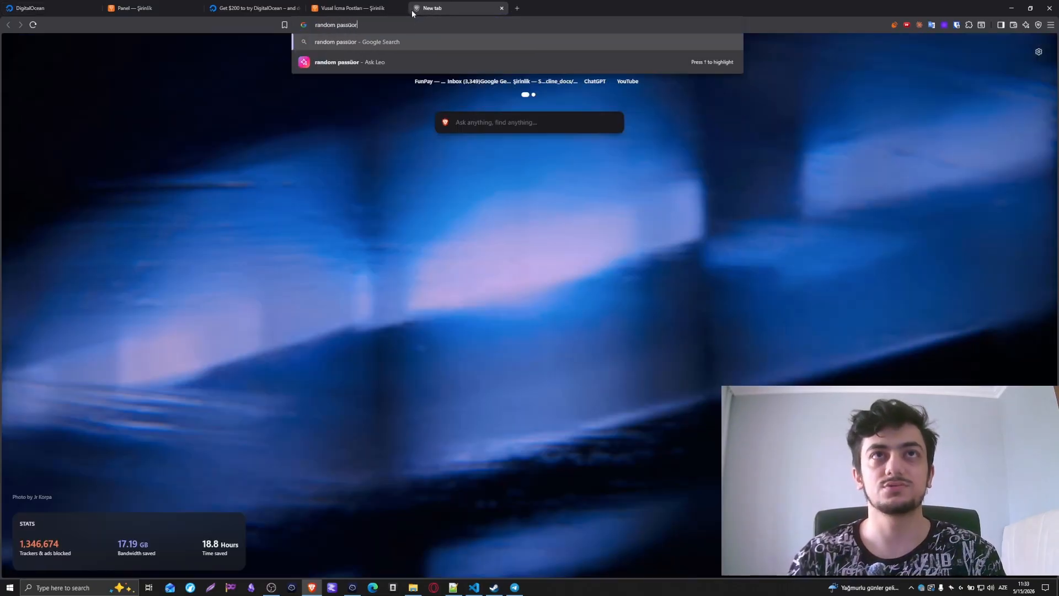
text(d)
key(Return)
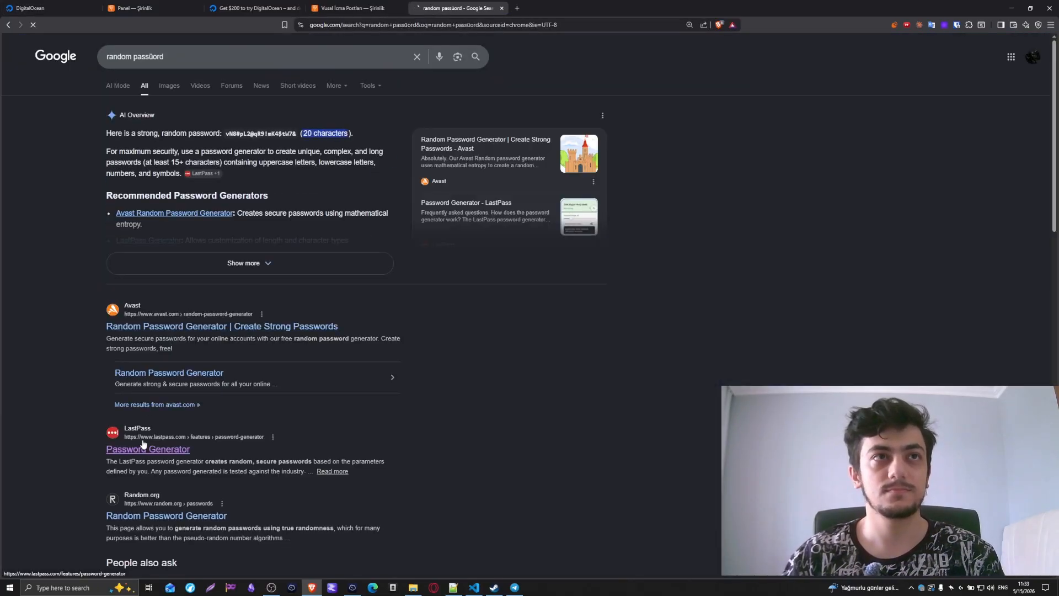
Step: Copy a generated password from the LastPass Password Generator and return to the droplet form
click(434, 203)
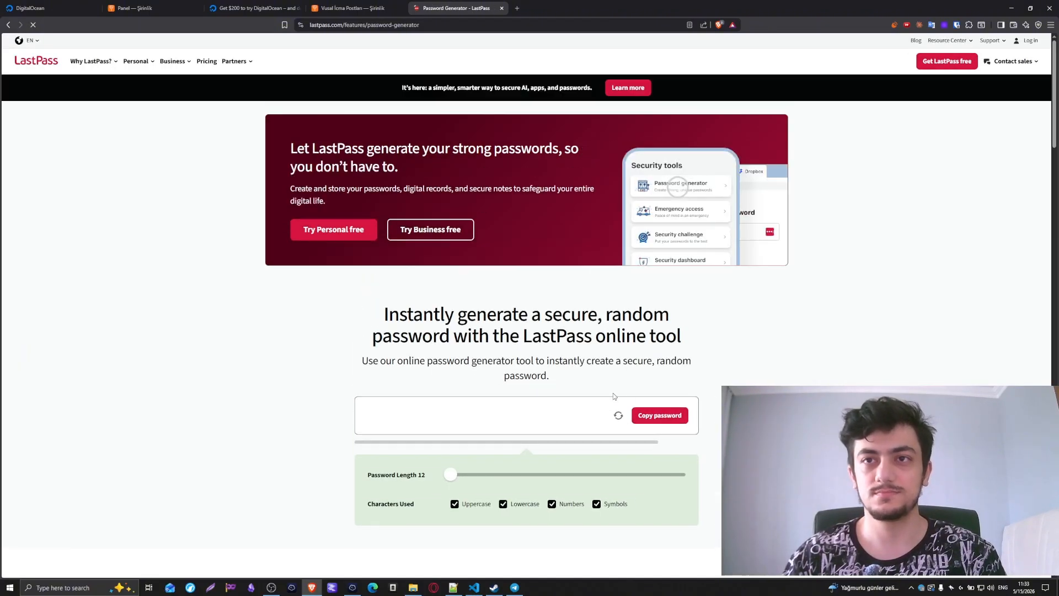
click(677, 416)
click(678, 417)
key(ctrl+Tab)
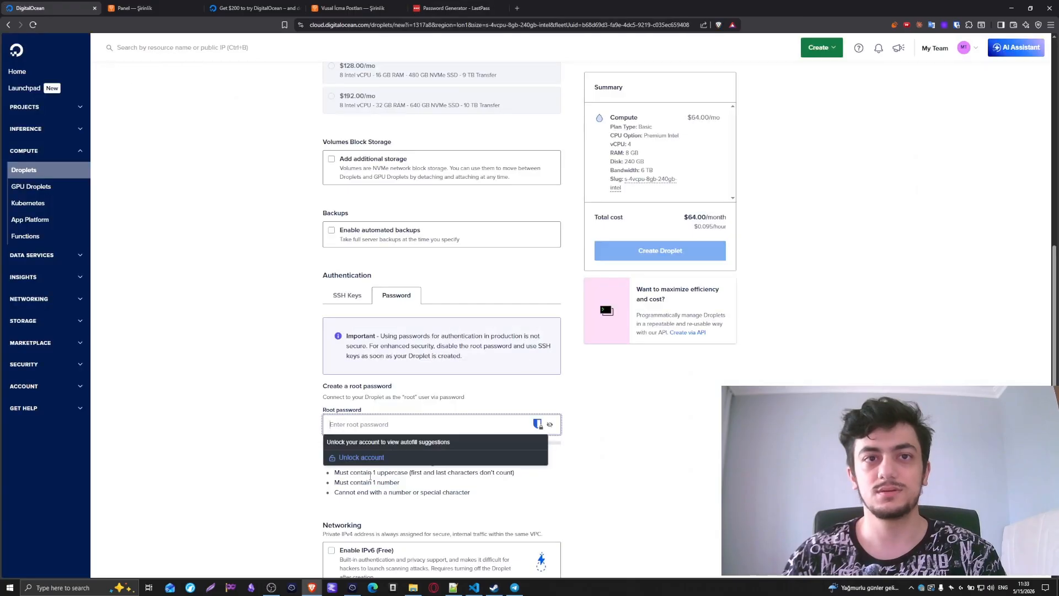
Step: Paste the generated password into the Root password field and into the address bar to read it
key(ctrl+v)
click(239, 420)
scroll(522, 402, down, 4)
click(367, 27)
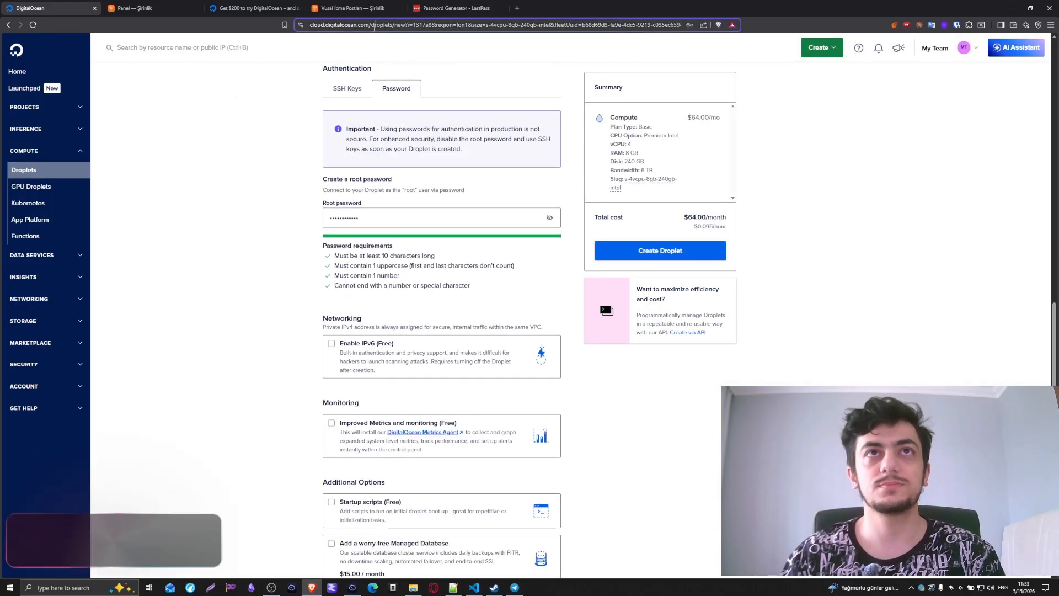
key(ctrl+v)
click(354, 8)
click(347, 26)
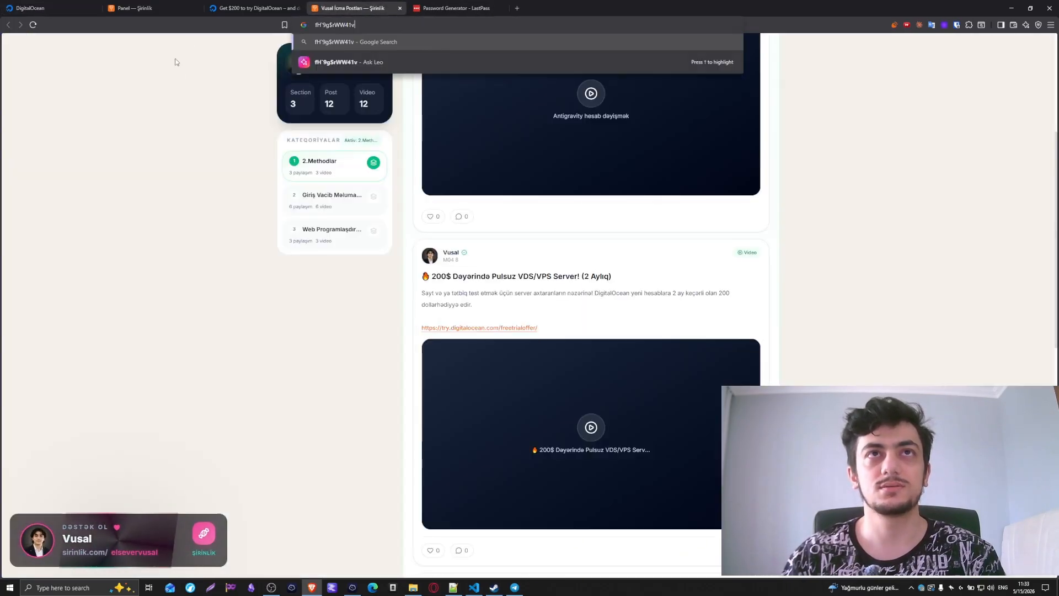
Step: Close the unused Şirinlik panel tab and create the droplet with these settings
click(30, 8)
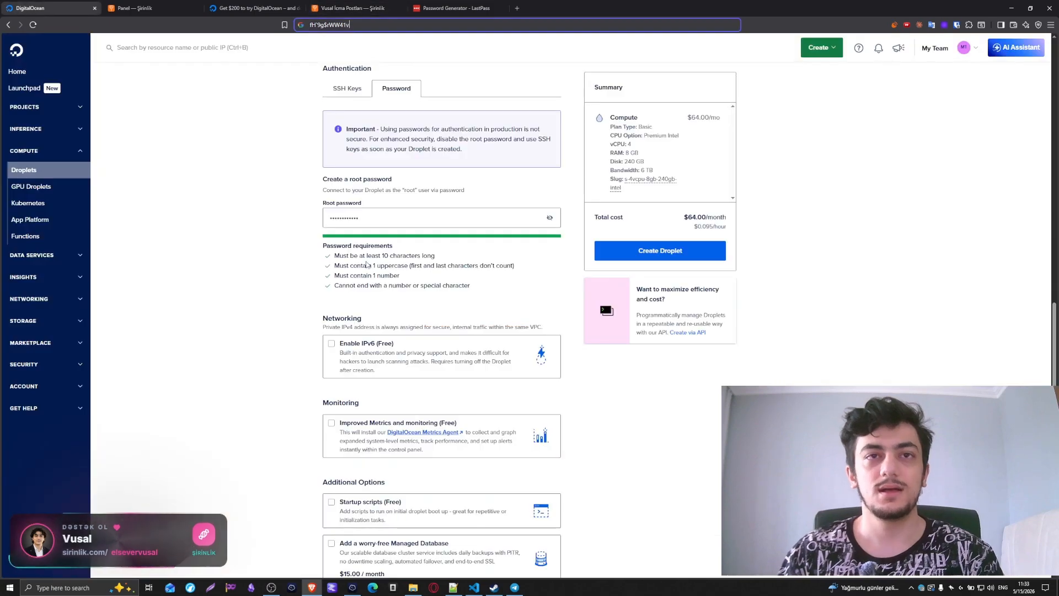
middle_click(157, 4)
scroll(393, 251, up, 3)
scroll(391, 250, down, 3)
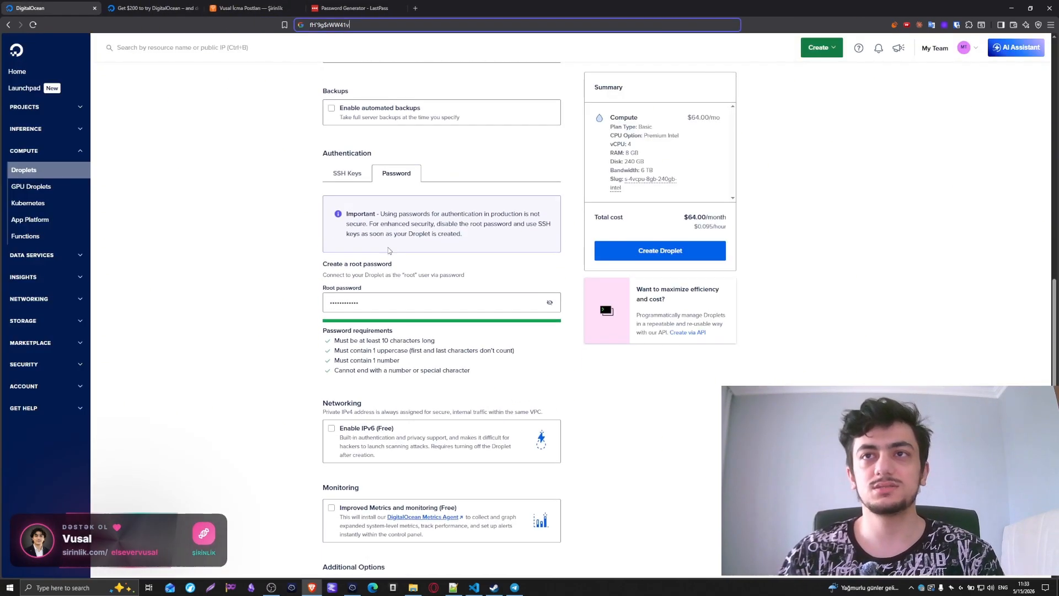
scroll(384, 291, down, 8)
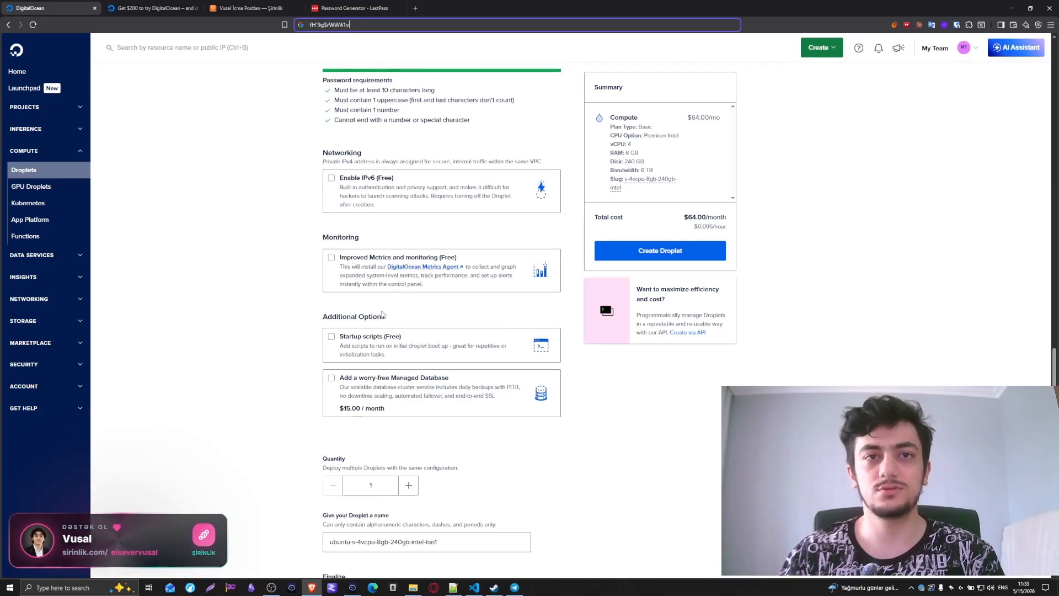
click(673, 261)
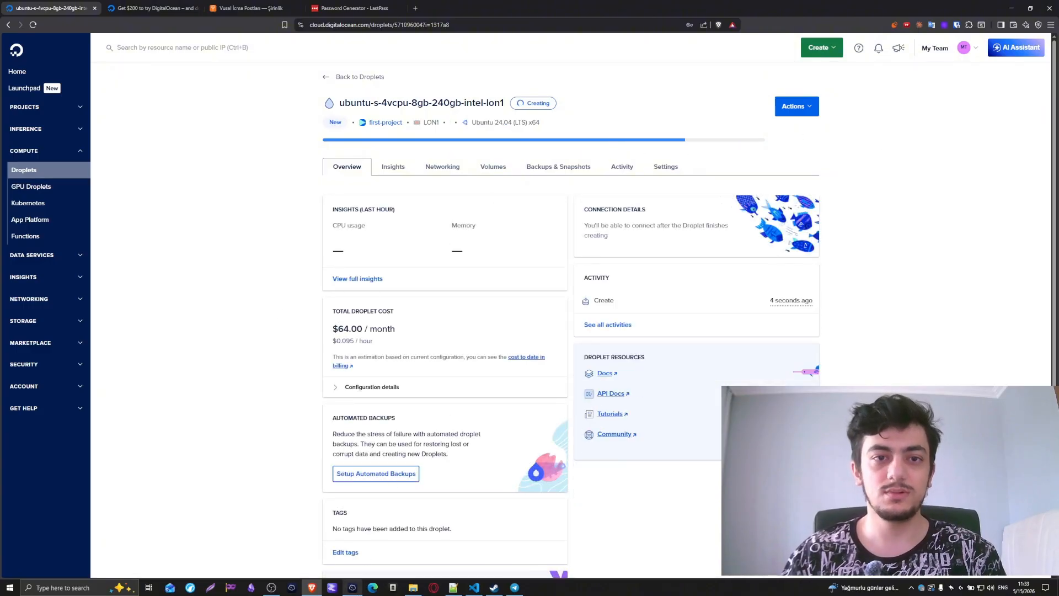
click(356, 591)
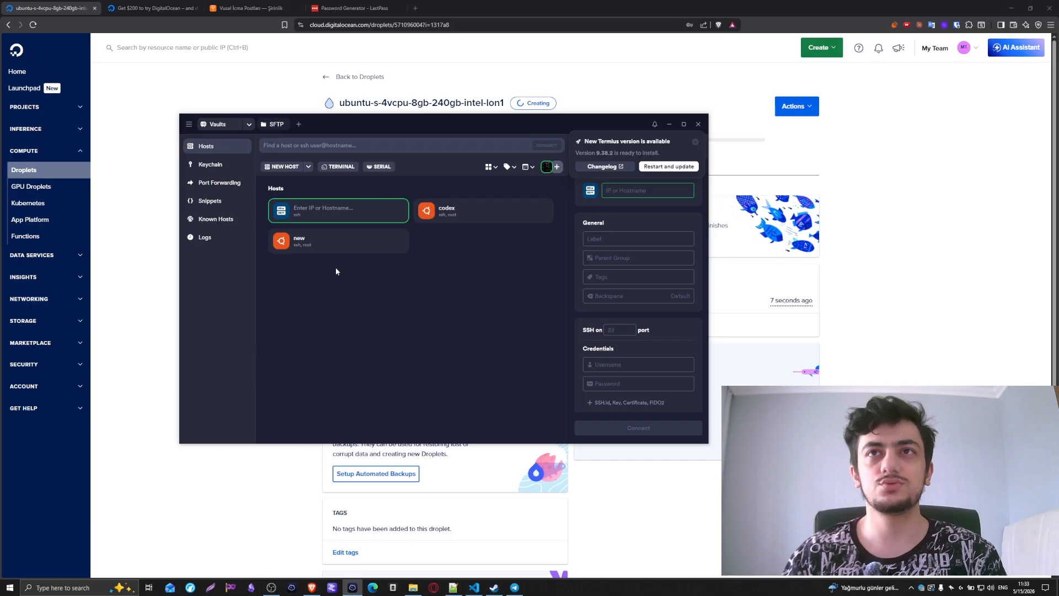
key(alt+Tab)
key(ctrl+t)
text(termius)
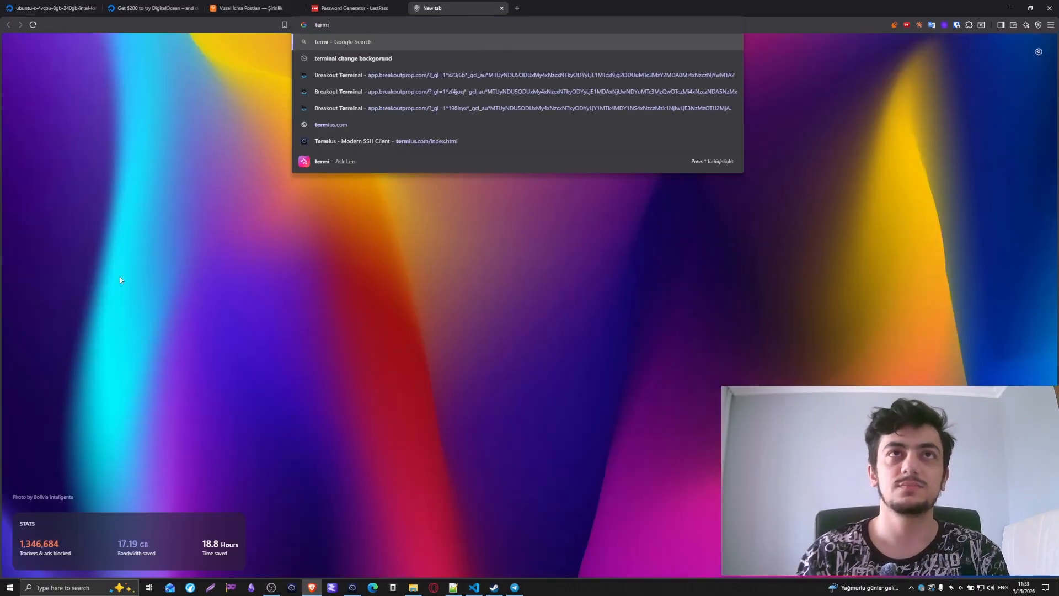
key(Return)
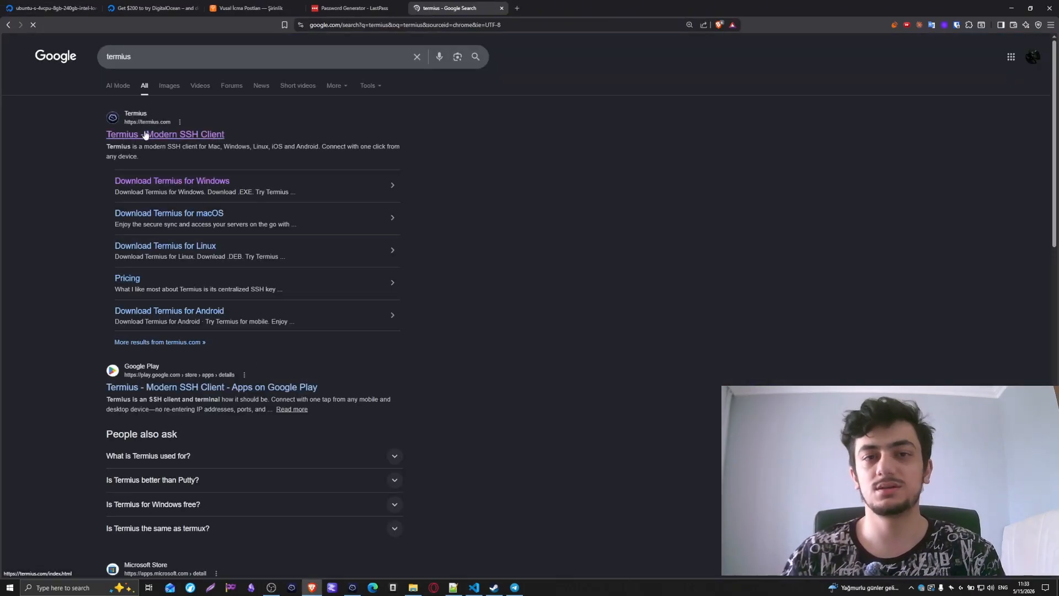
click(145, 134)
scroll(444, 223, down, 8)
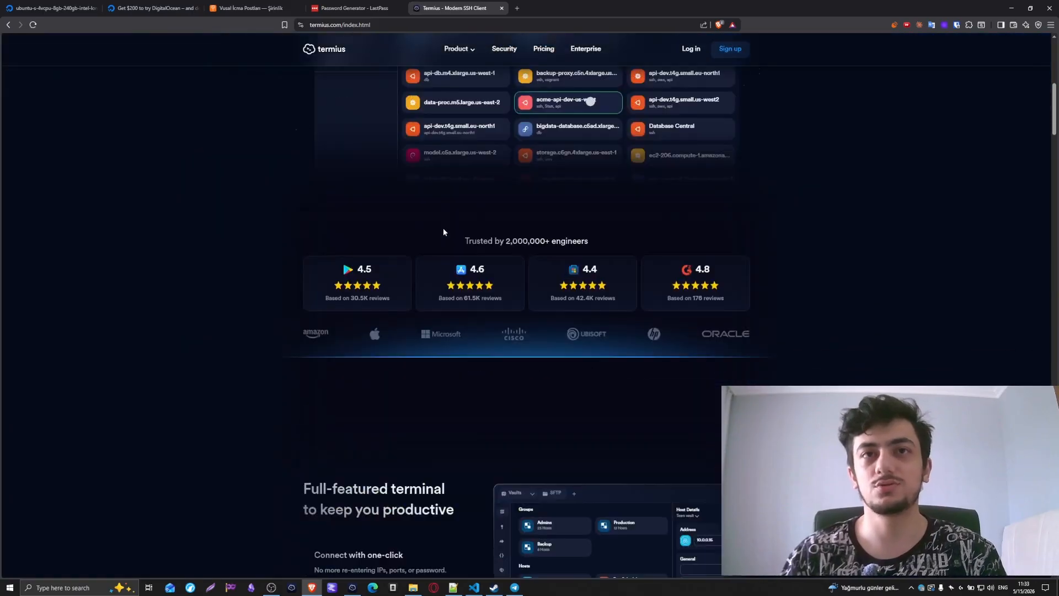
scroll(443, 232, up, 4)
scroll(375, 342, down, 9)
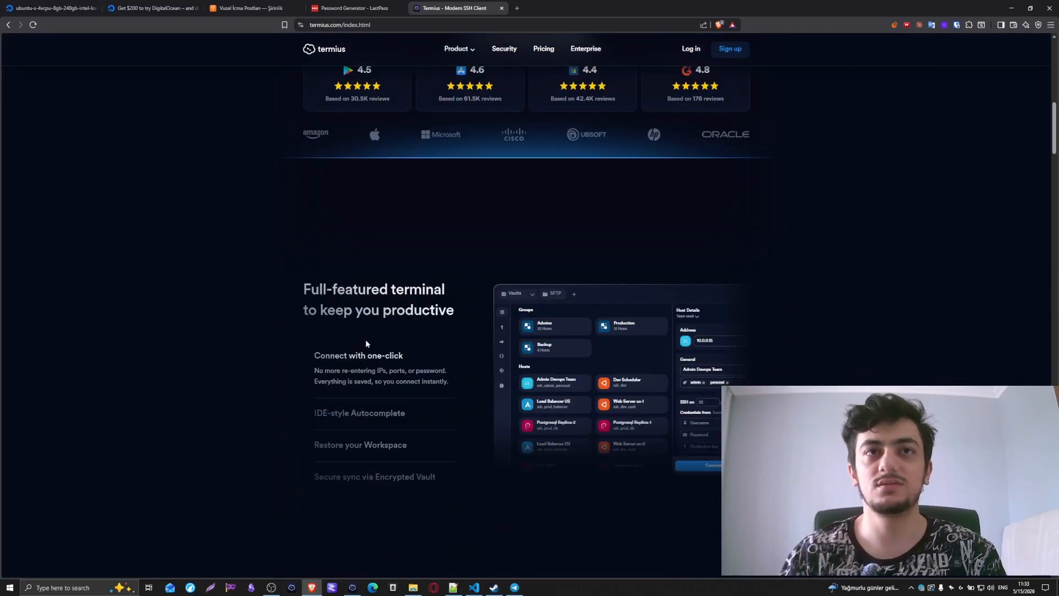
scroll(366, 342, down, 20)
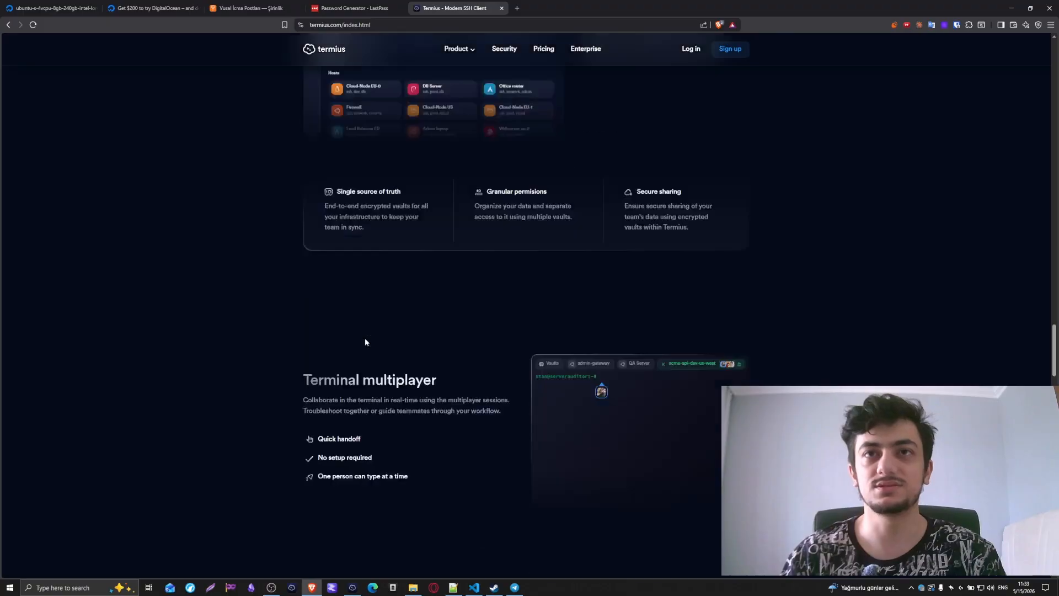
middle_click(473, 4)
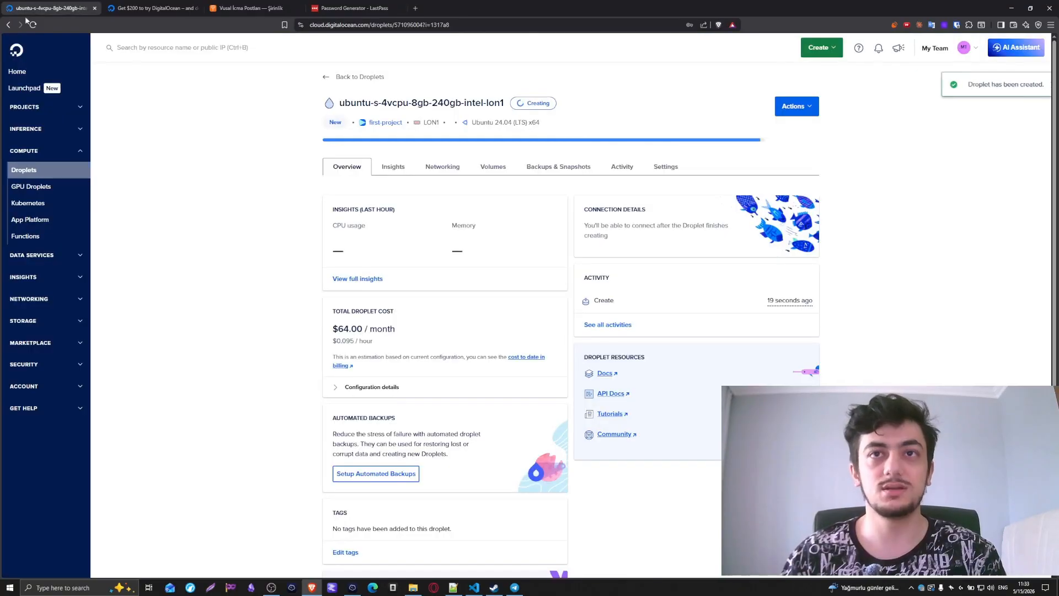
Step: Dismiss the droplet-created notice, discard the old Termius host draft and start a new host
click(359, 592)
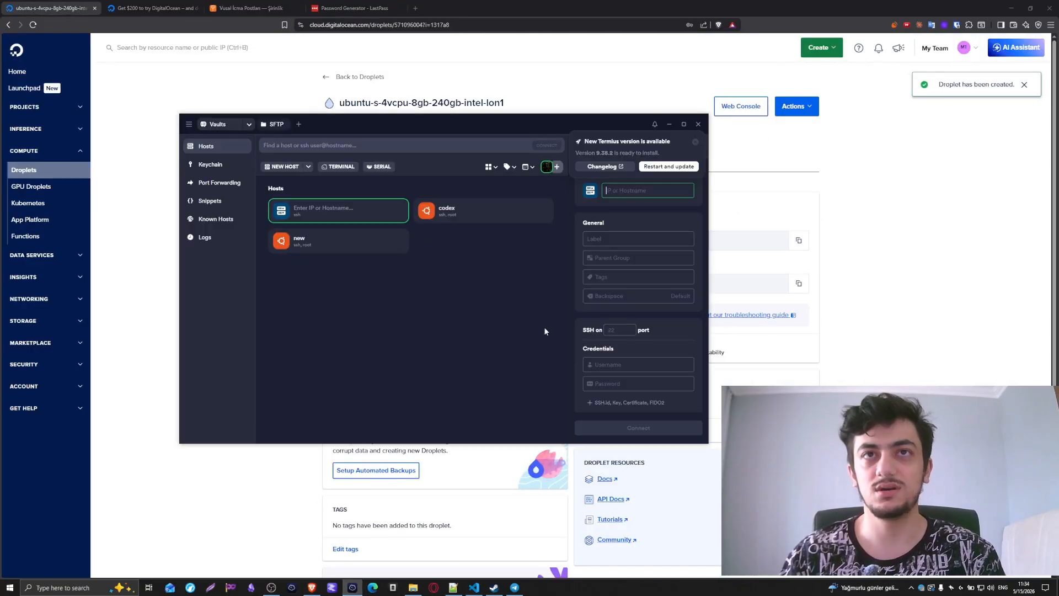
click(932, 324)
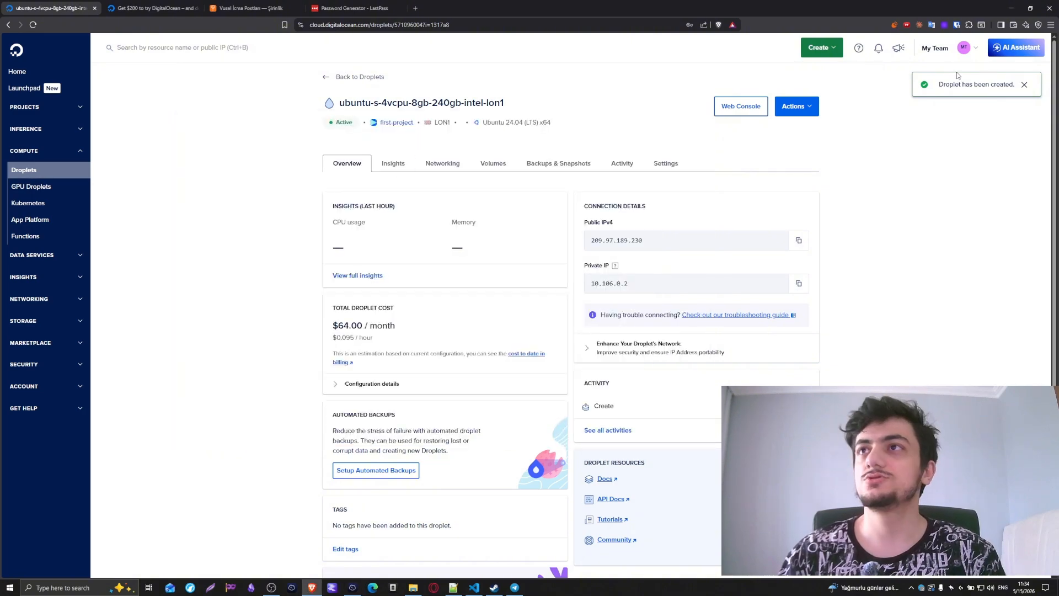
click(1025, 85)
key(alt+Tab)
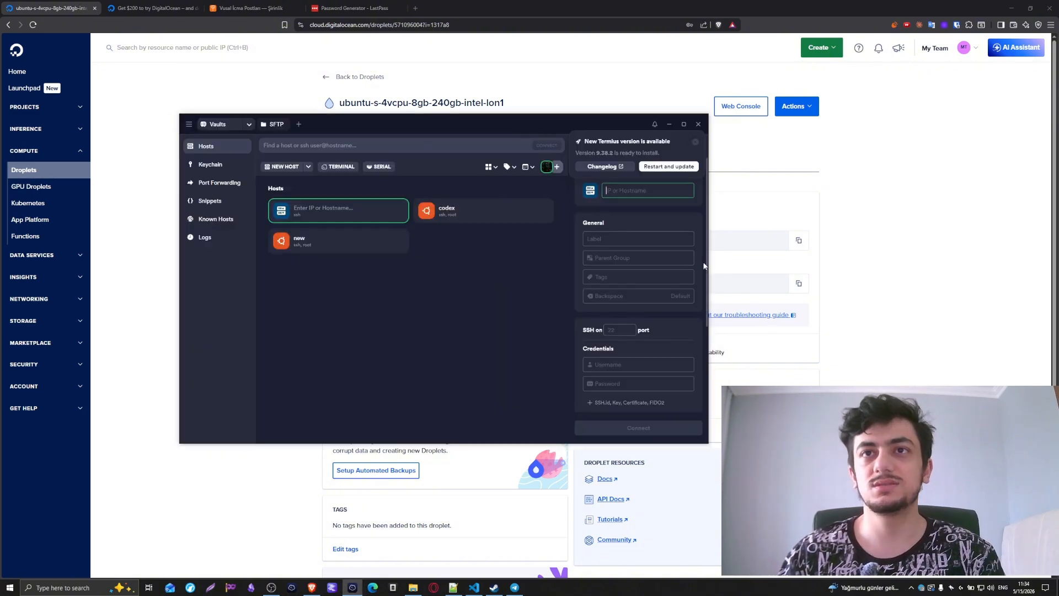
click(455, 229)
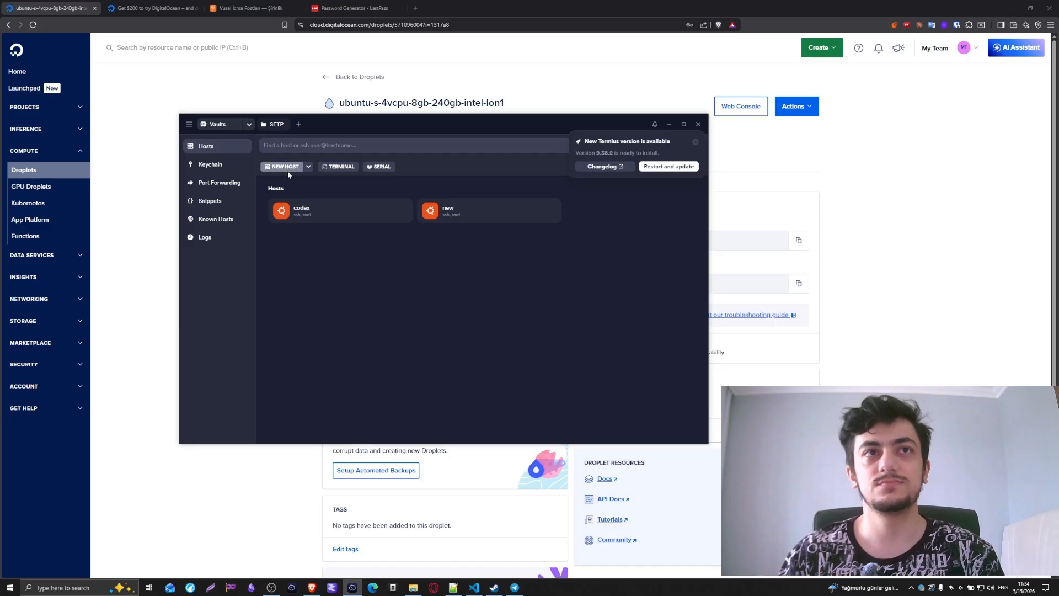
click(265, 168)
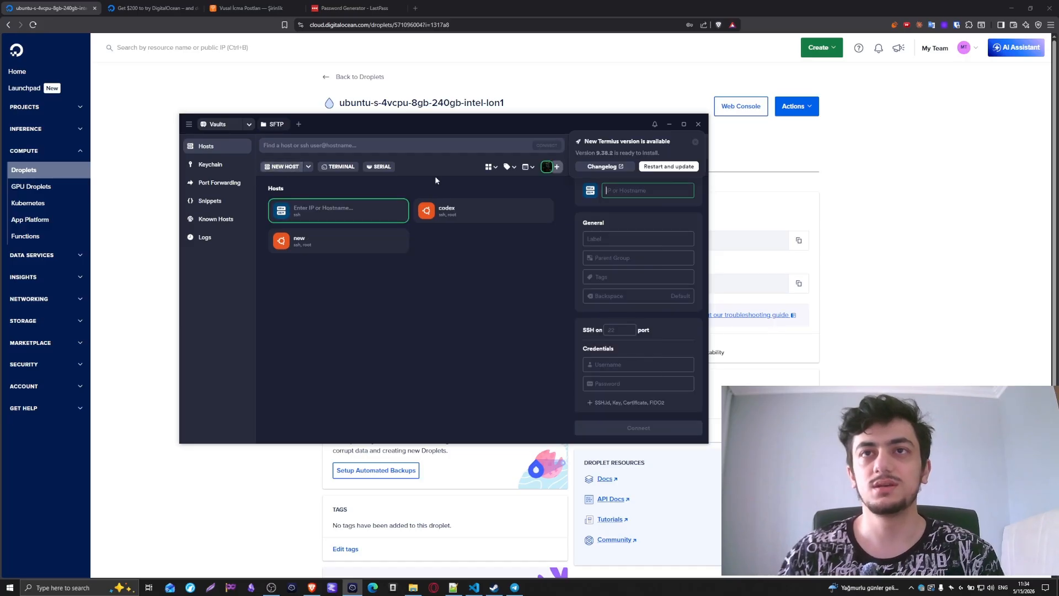
click(695, 142)
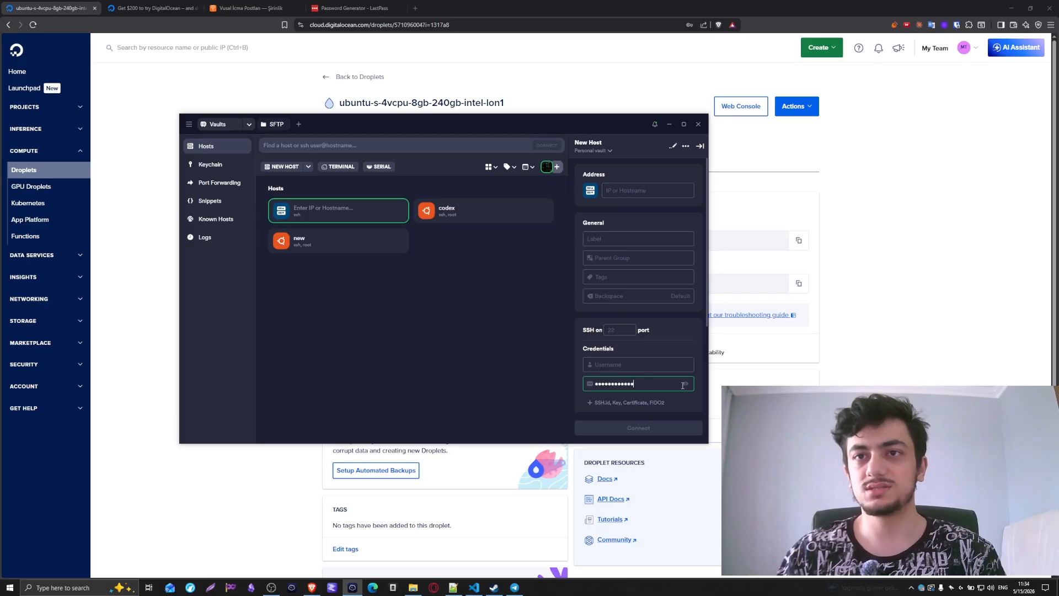
Step: Enter 'root' as the host's username and check the SSH port
click(598, 369)
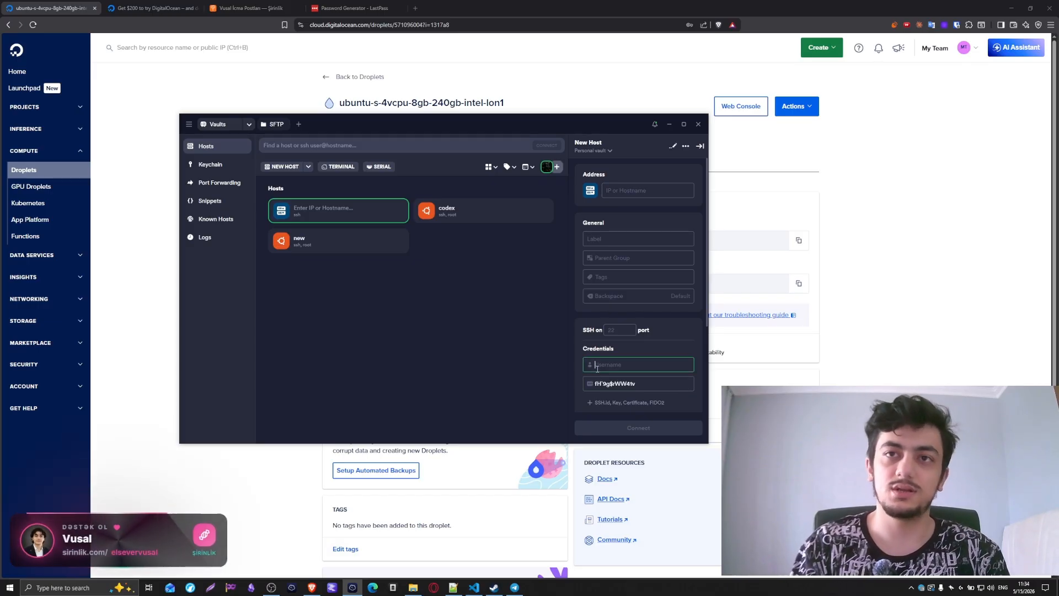
text(root)
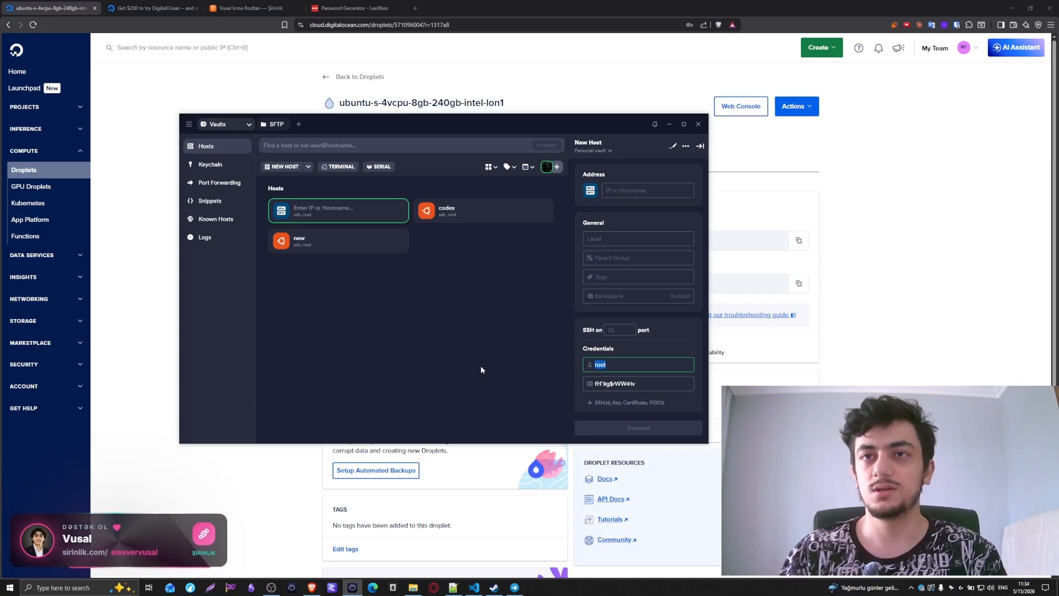
drag(625, 365, 535, 362)
click(588, 330)
click(624, 330)
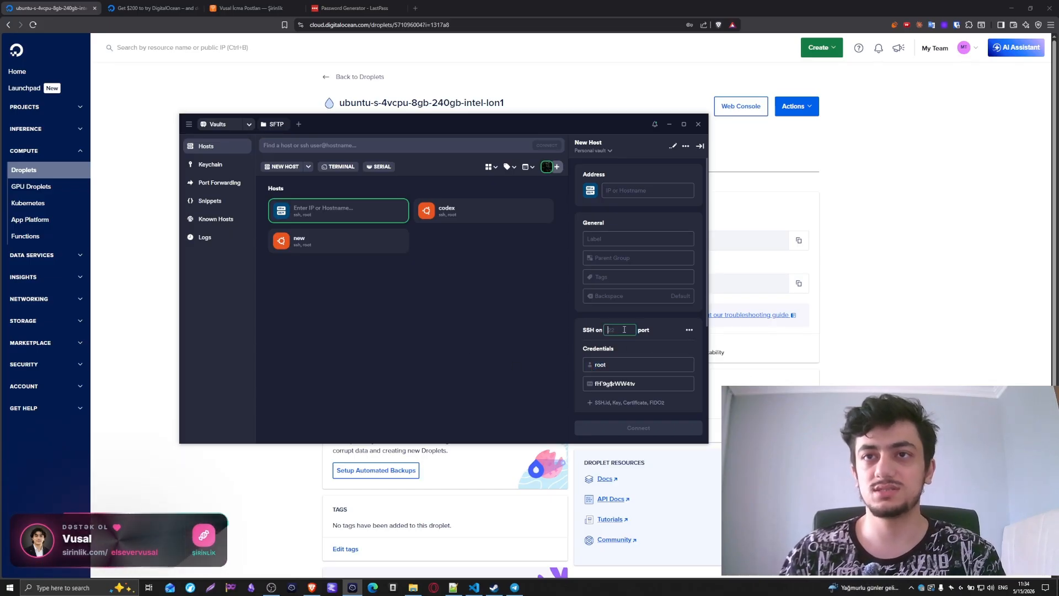
Step: Copy the droplet's public IPv4 209.97.189.230 into the host Address and connect
click(711, 252)
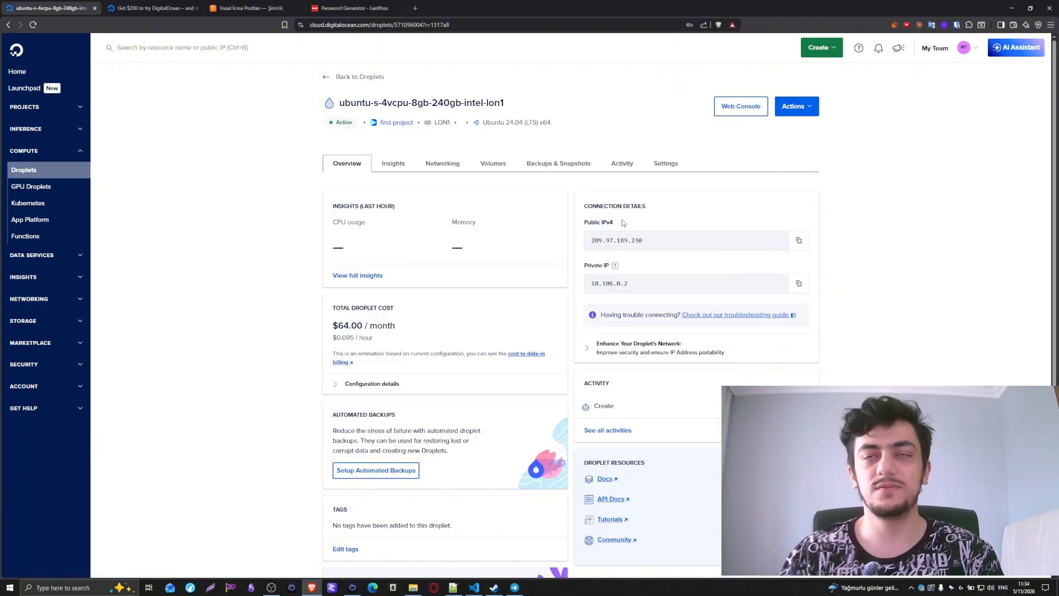
drag(622, 220, 545, 220)
click(749, 239)
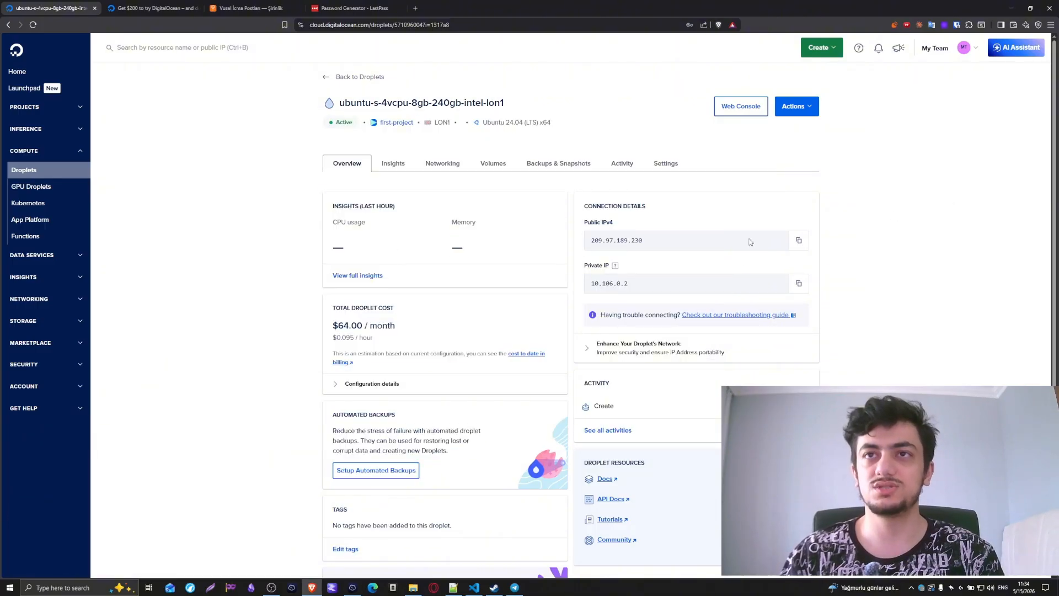
click(291, 587)
click(932, 327)
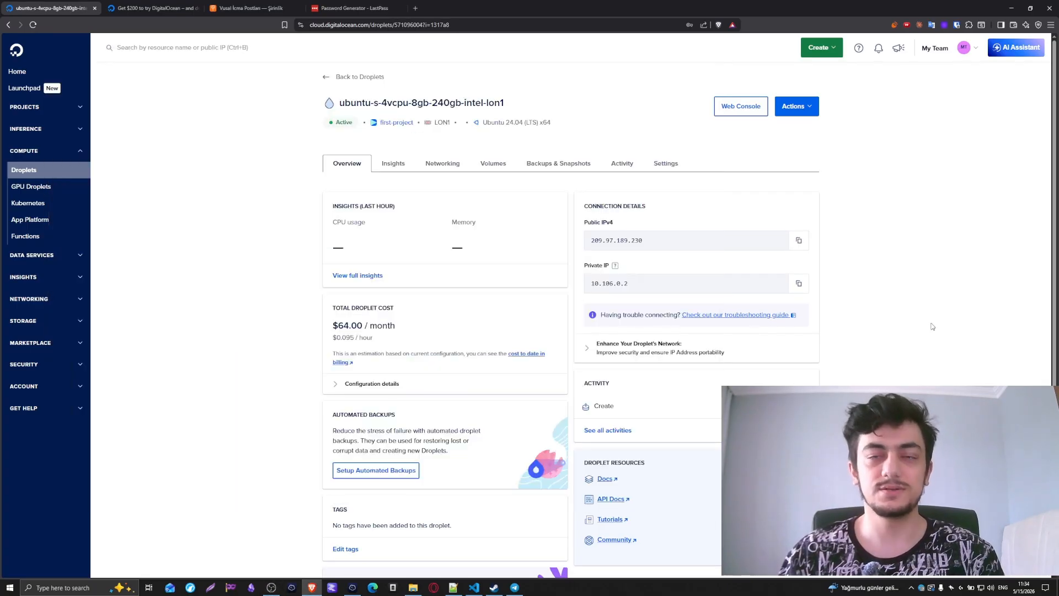
click(800, 248)
key(alt+Tab)
key(alt+Tab)
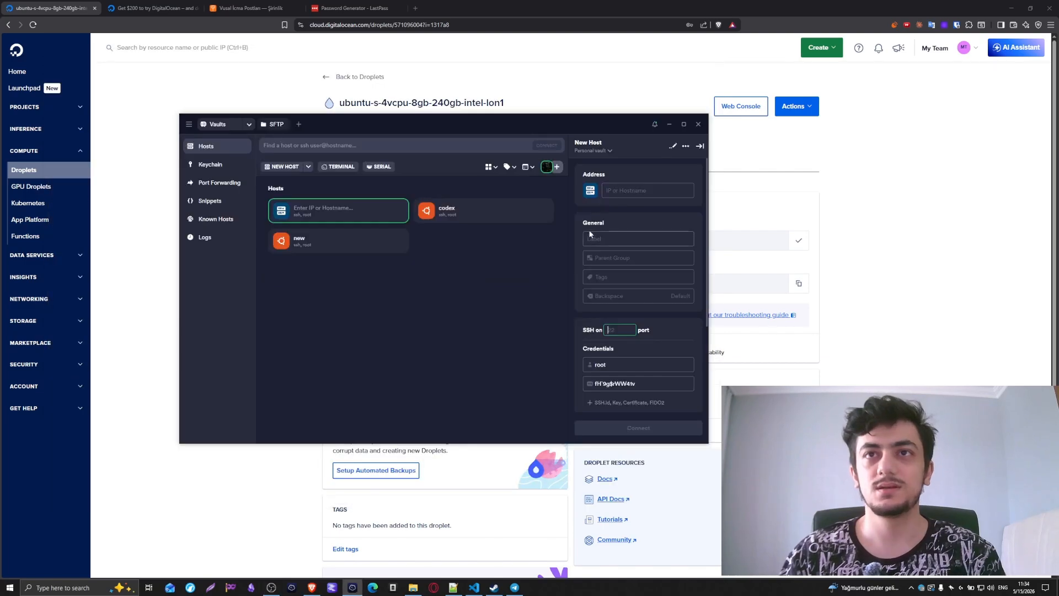
click(623, 239)
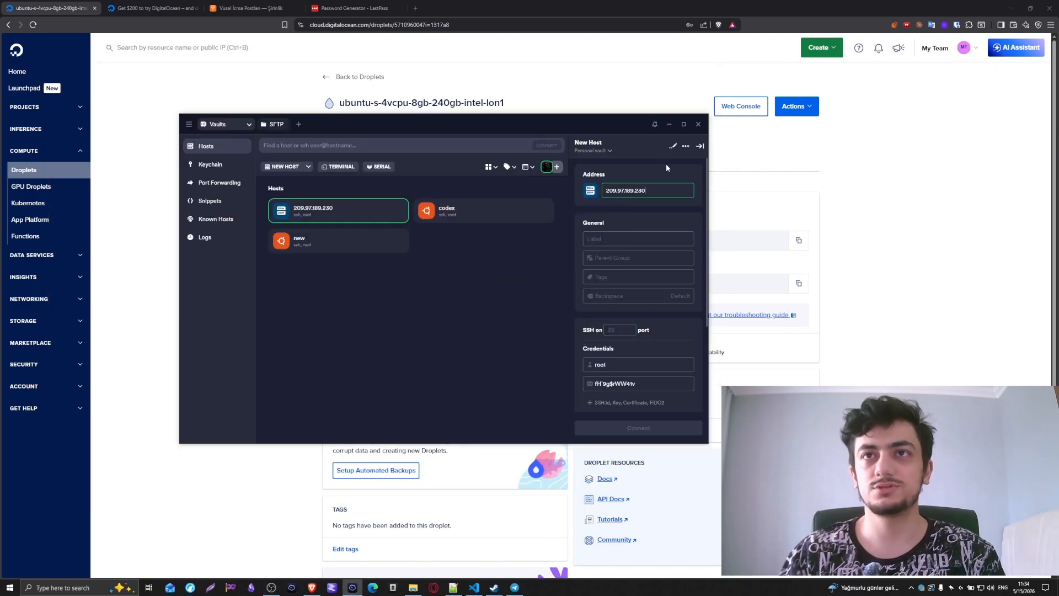
click(640, 432)
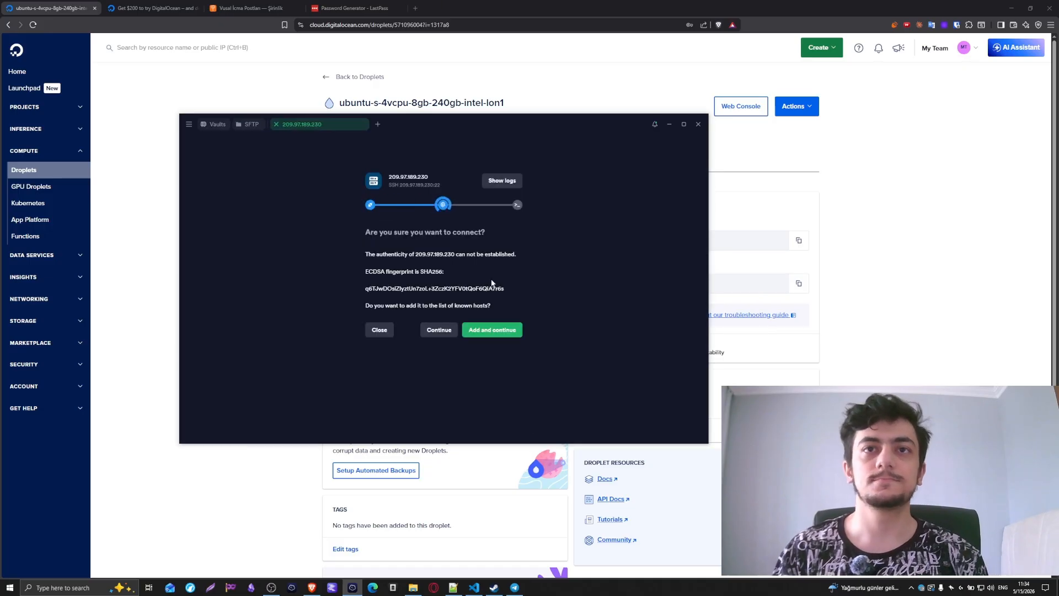
Step: Trust the droplet's host key, clear the root shell with 'clear', and open a new browser tab
click(492, 330)
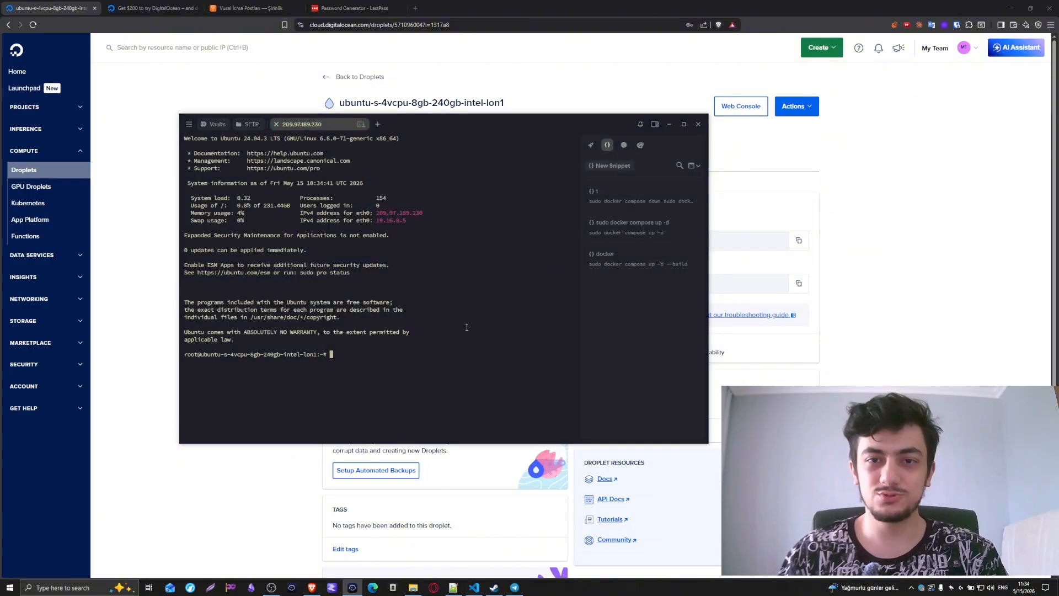
drag(447, 355, 31, 4)
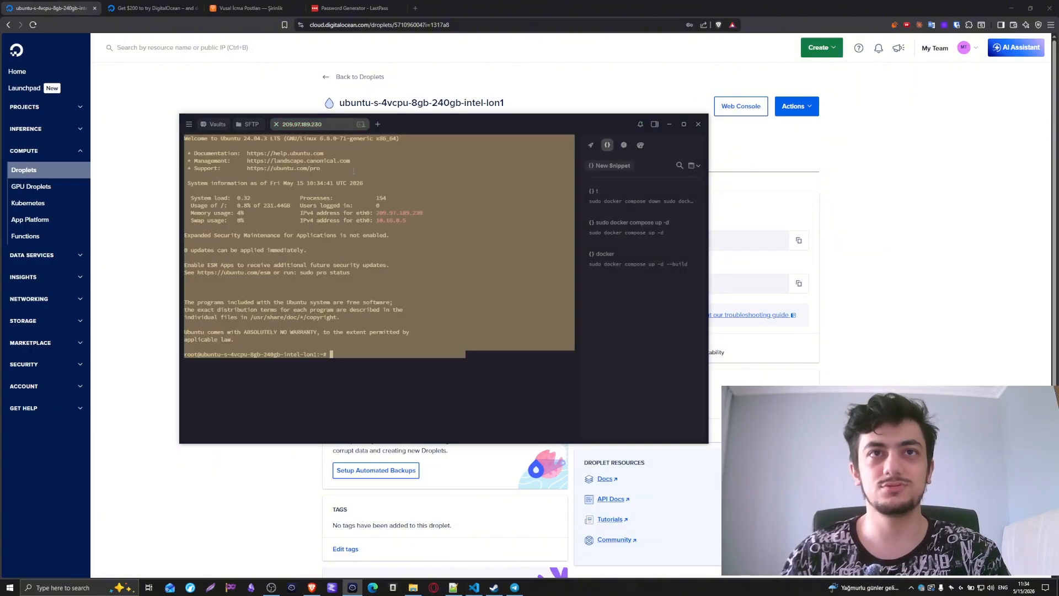
click(401, 211)
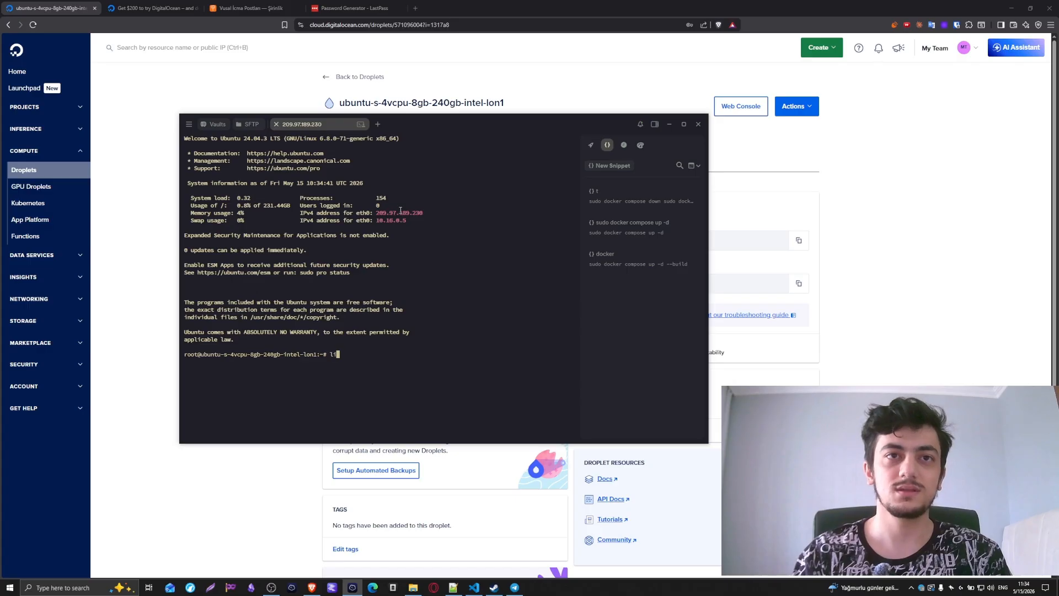
text(clear)
key(Return)
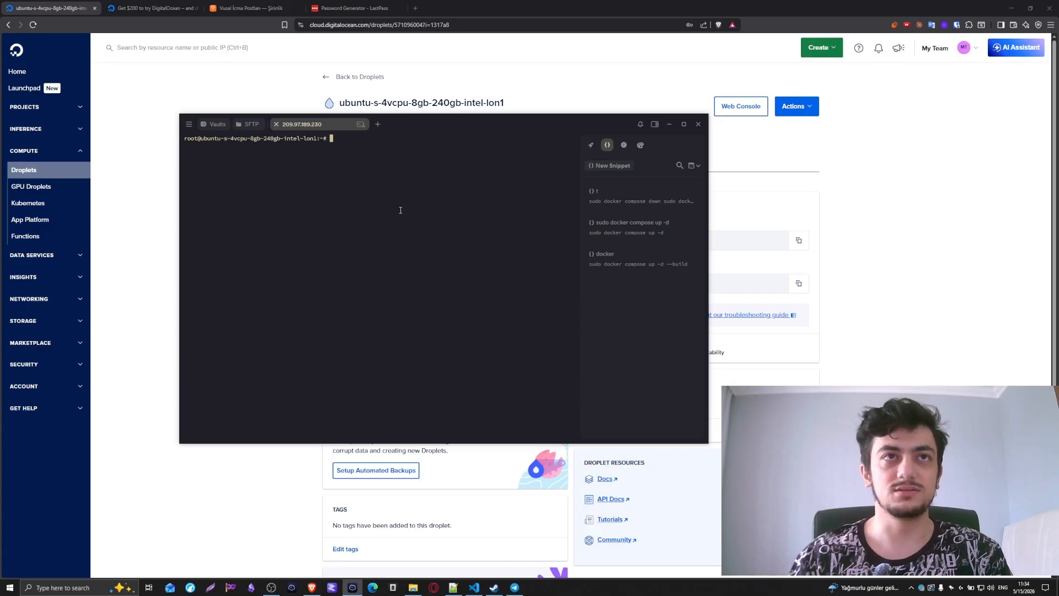
click(415, 8)
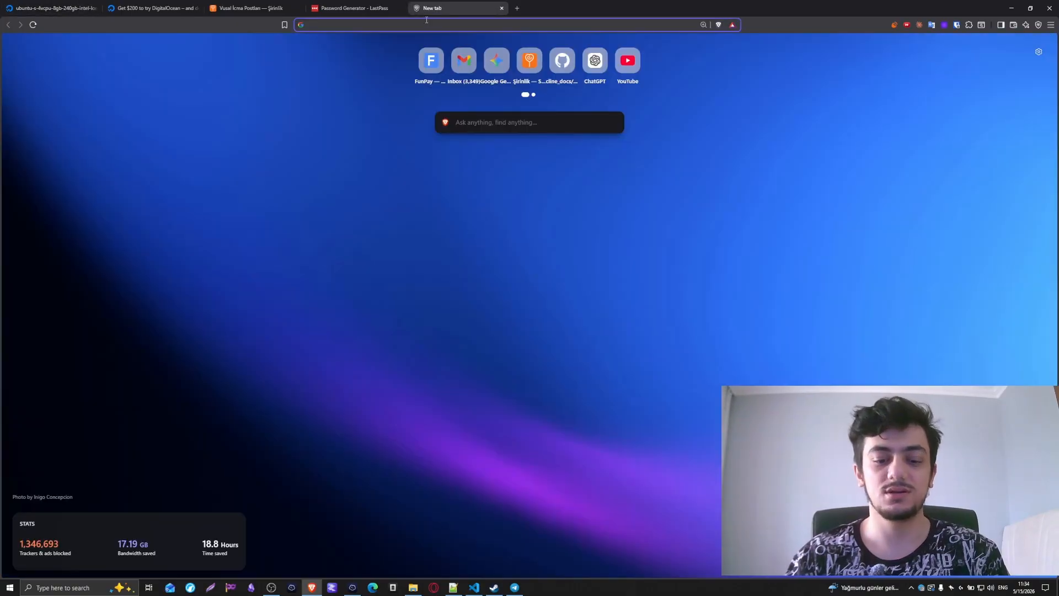
Step: Search Google for n8n and look over the n8n pricing page
text(n8nn)
key(Return)
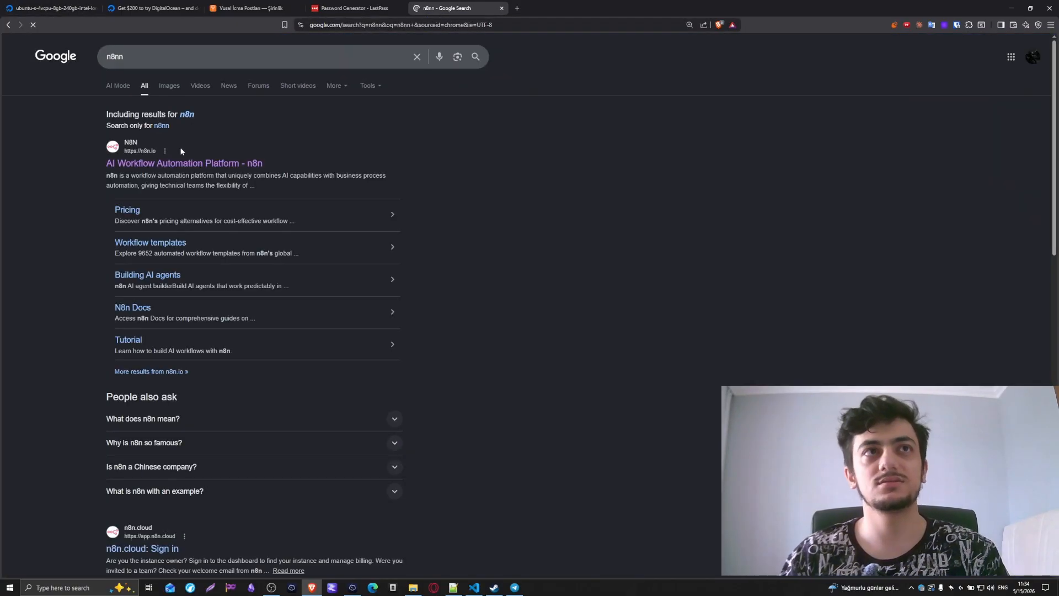
click(560, 8)
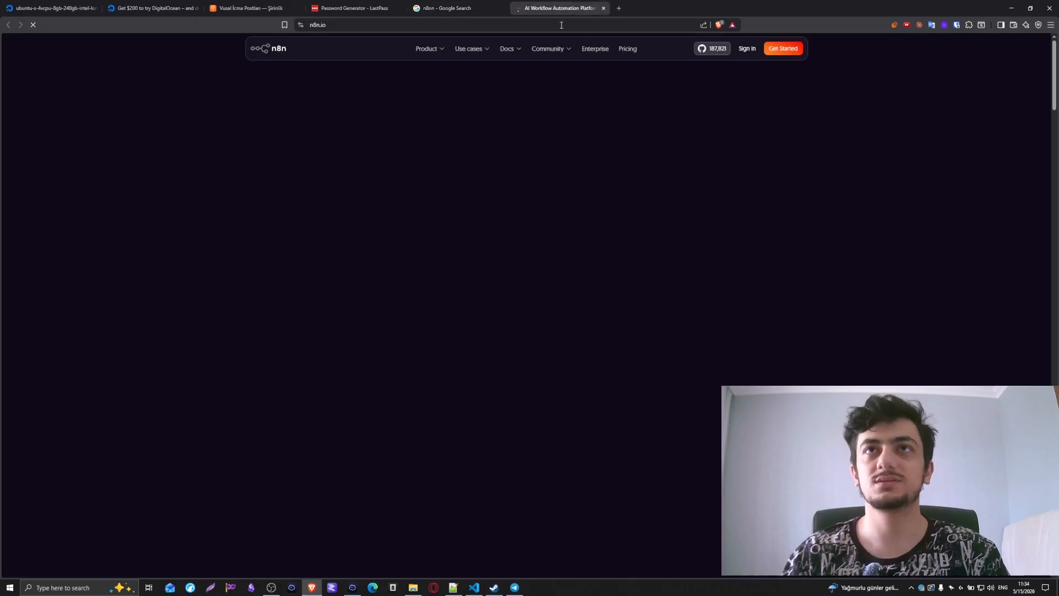
click(619, 49)
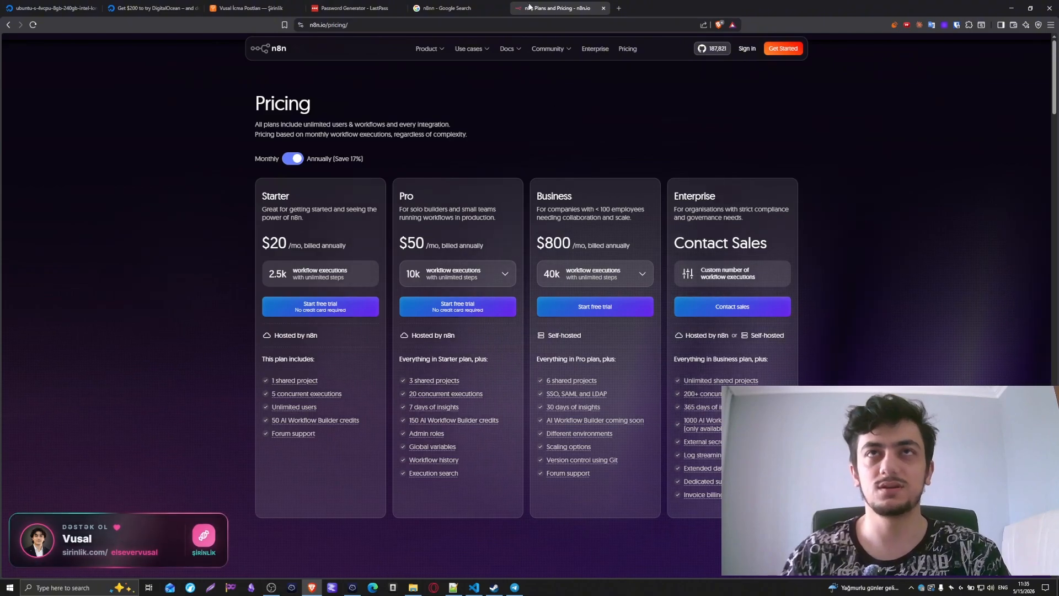
mouse_move(470, 49)
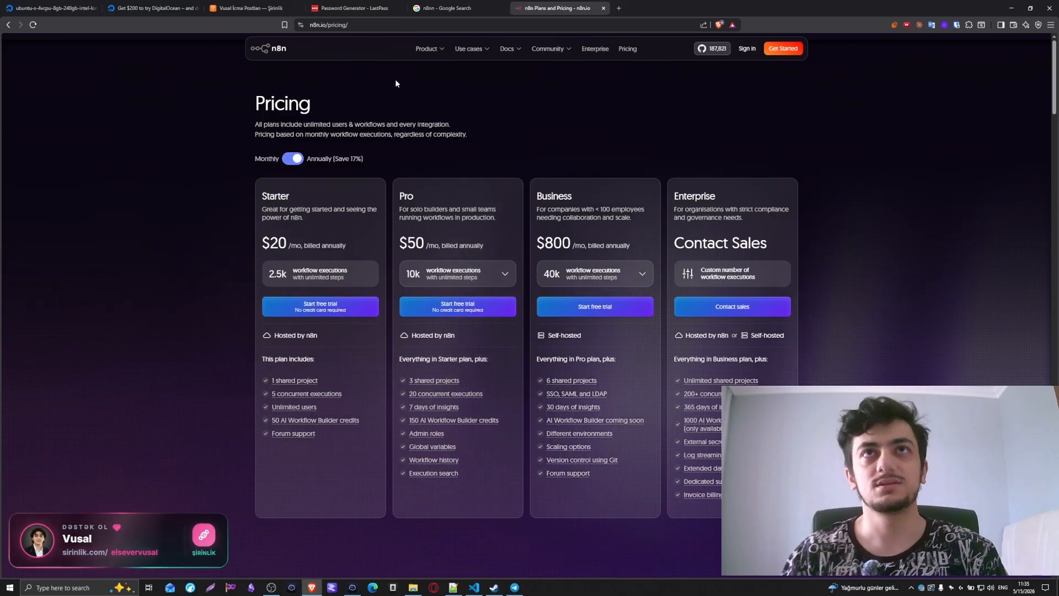
click(474, 7)
click(534, 7)
scroll(579, 165, down, 3)
scroll(604, 224, up, 3)
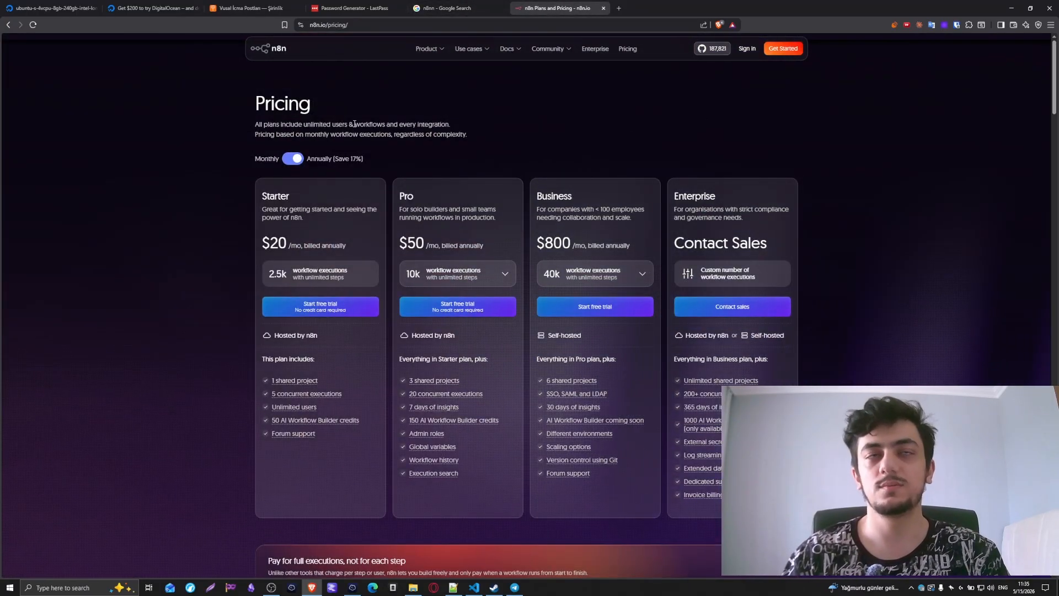
Step: Close the pricing page and change the Google search to 'n8n download ubuntu'
key(ctrl+w)
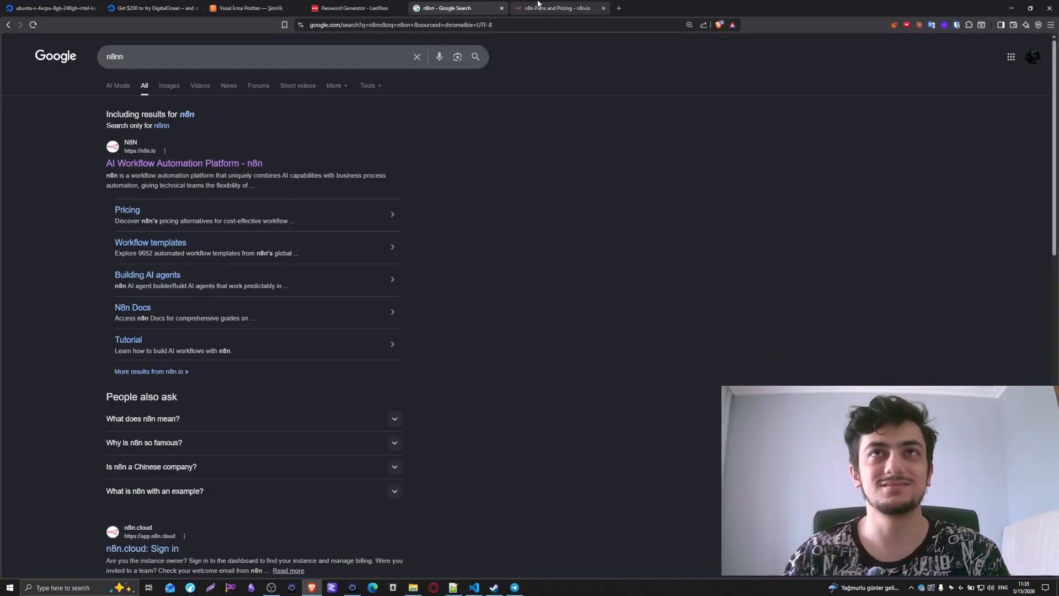
click(206, 64)
key(BackSpace)
text(do)
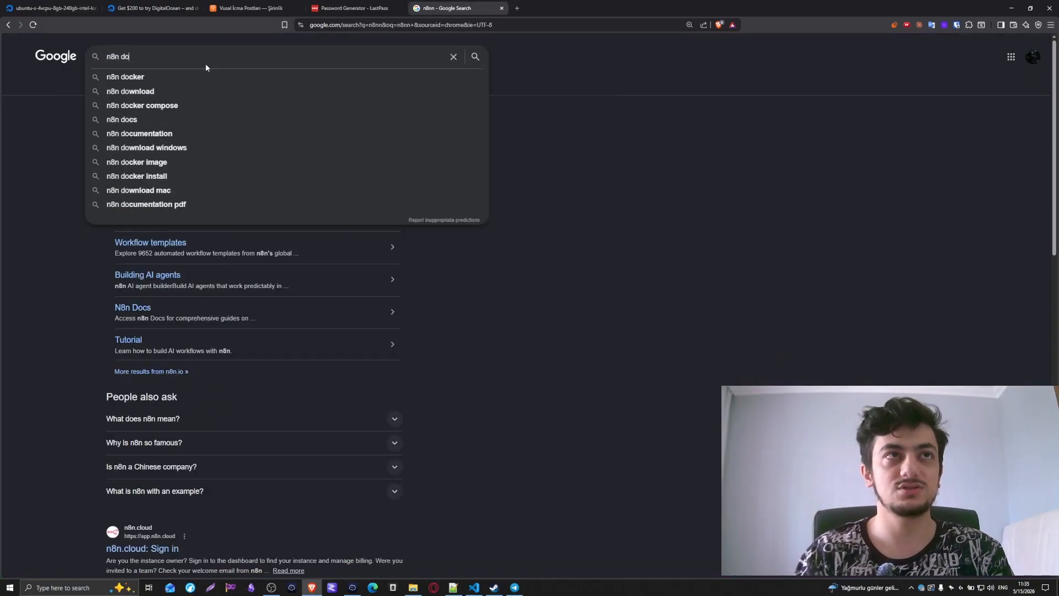
text(wnlado ubuntu)
key(Return)
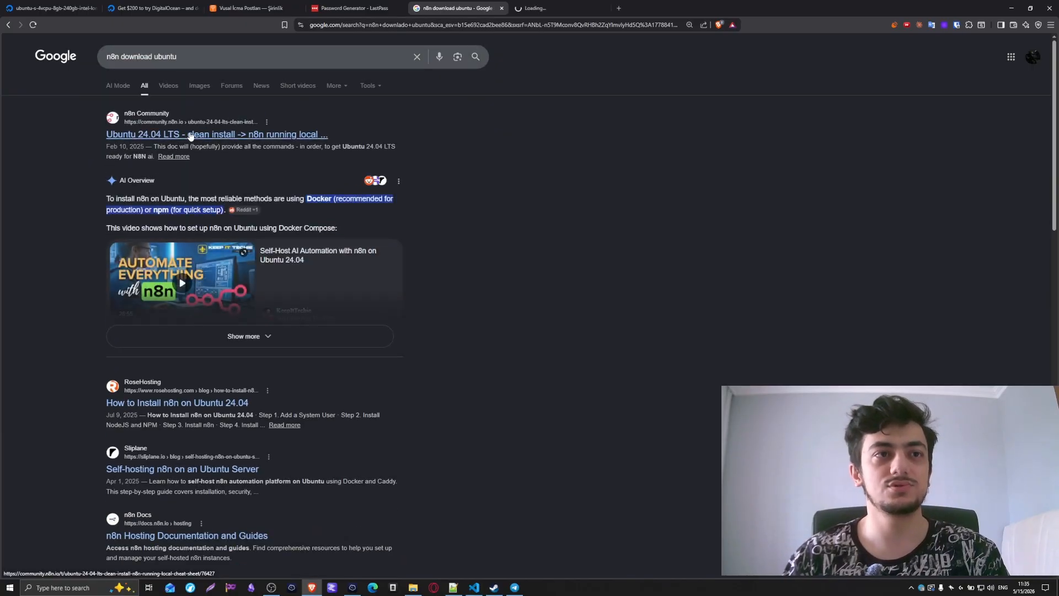
Step: Open the Ubuntu 24.04 clean-install post and run its apt update and upgrade command on the droplet
click(567, 12)
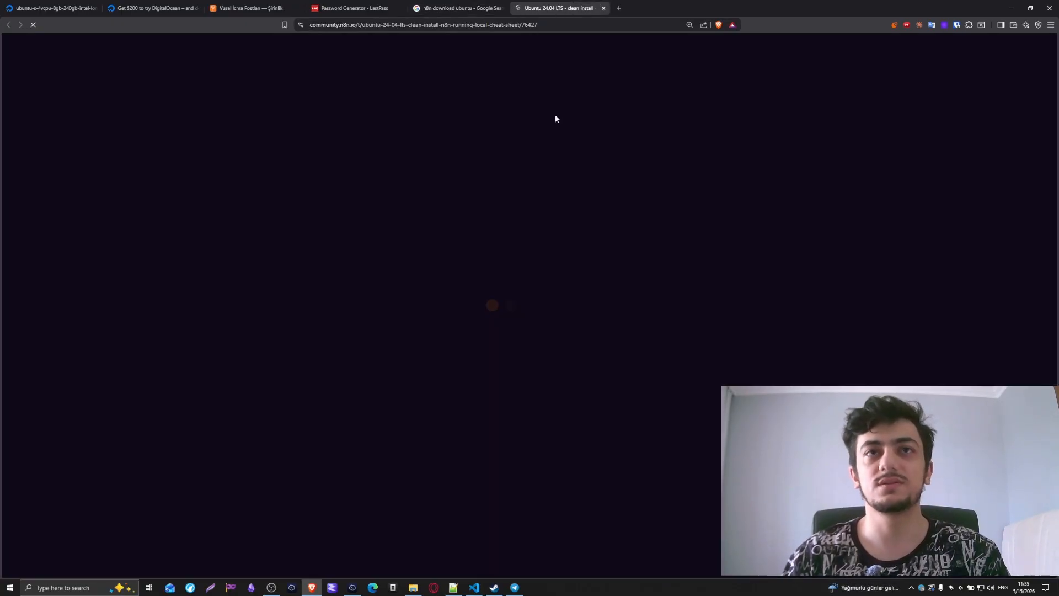
scroll(474, 208, down, 5)
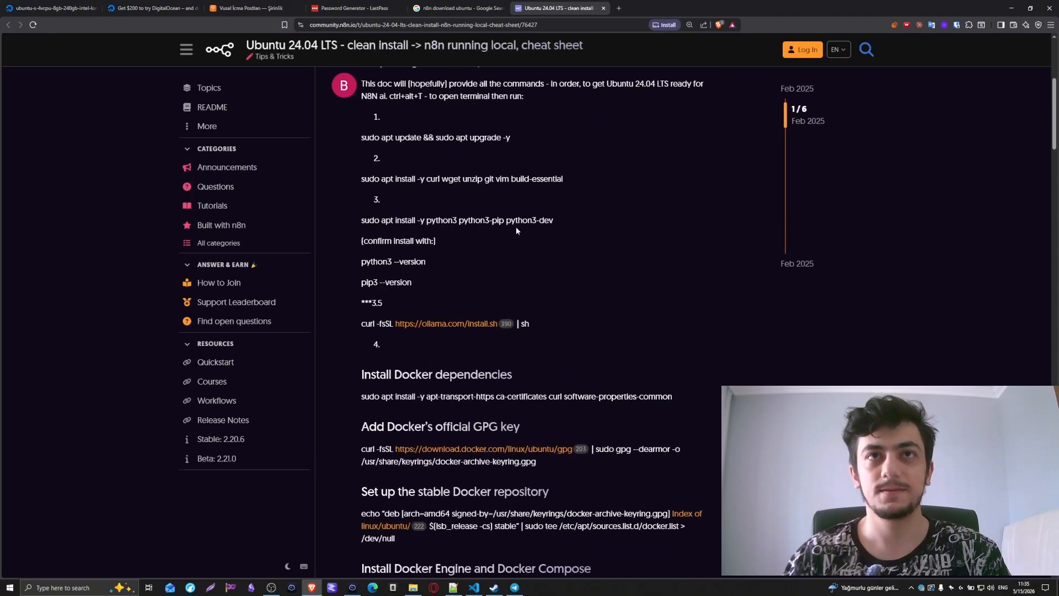
triple_click(455, 179)
key(alt+Tab)
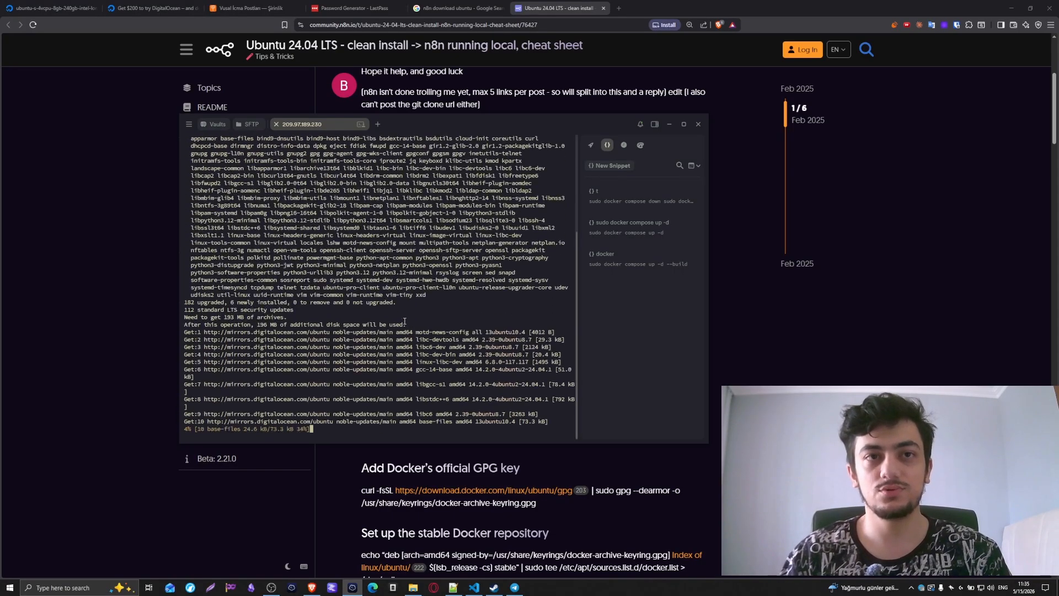
key(alt+Tab)
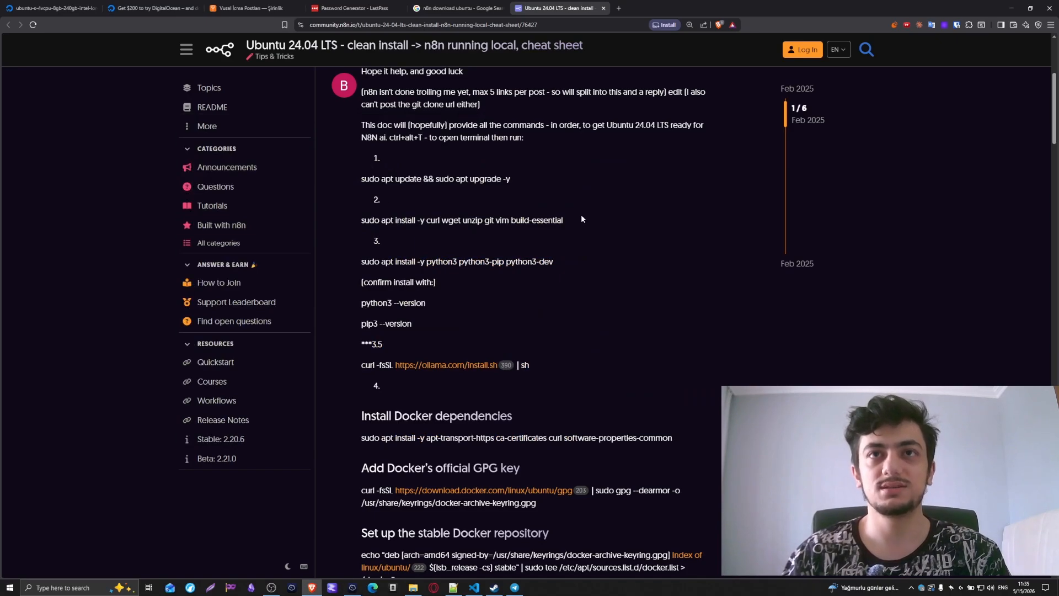
Step: Copy the cheat sheet's apt install curl wget command
drag(581, 219, 337, 221)
right_click(438, 219)
click(452, 225)
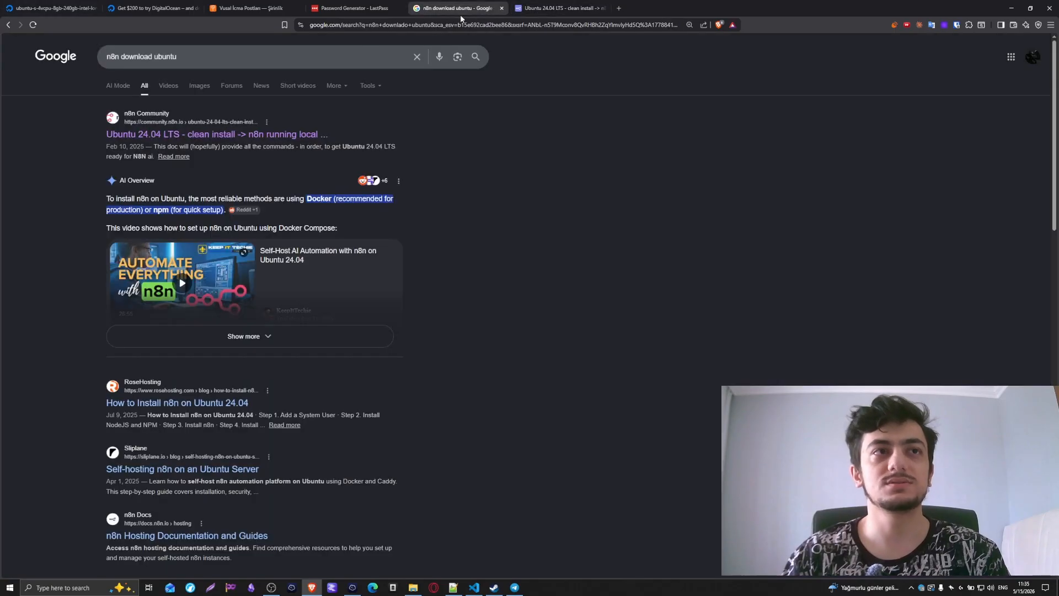
Step: Change the Google search to 'n8n open source download'
click(458, 8)
scroll(136, 317, down, 3)
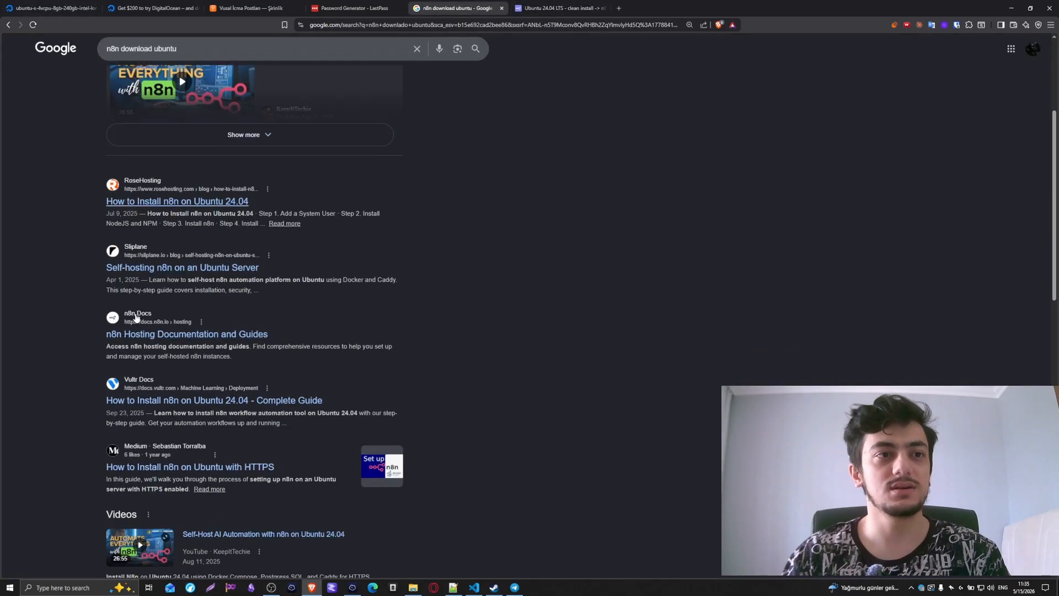
scroll(177, 326, up, 3)
drag(177, 56, 122, 58)
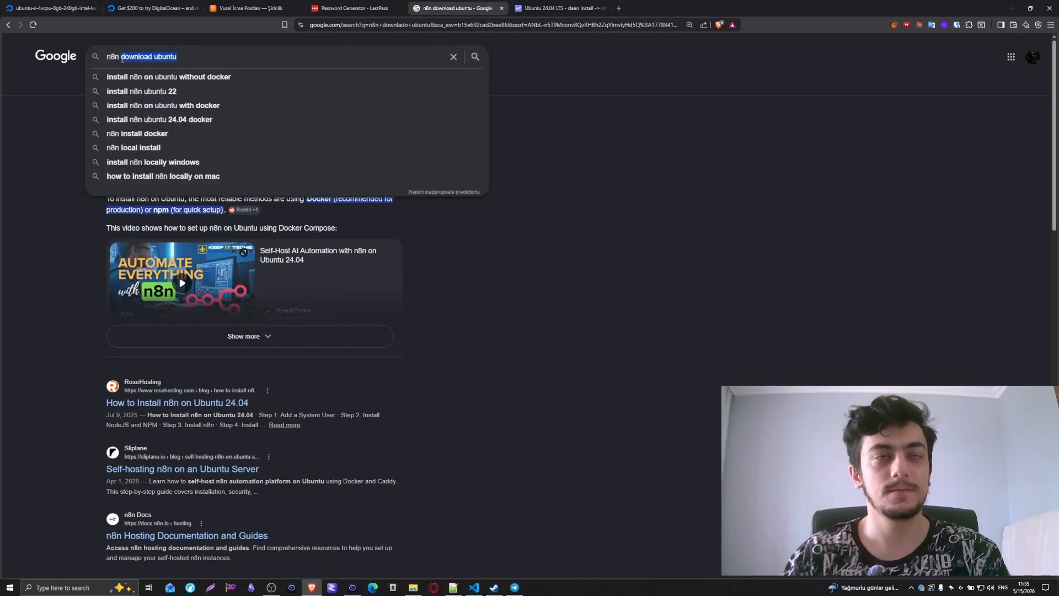
text(open soruce do)
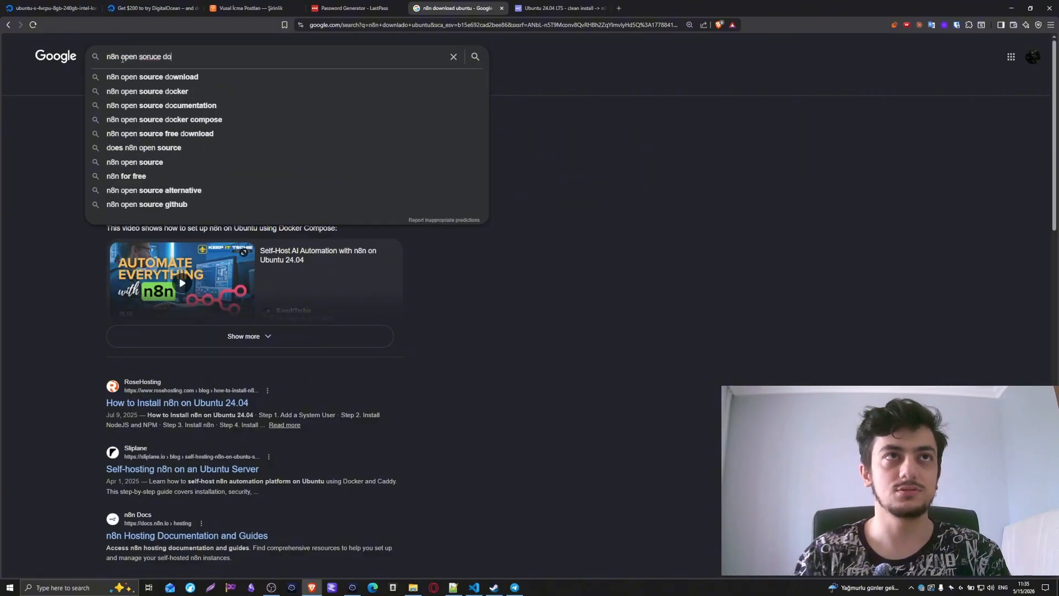
text(nwload)
key(Return)
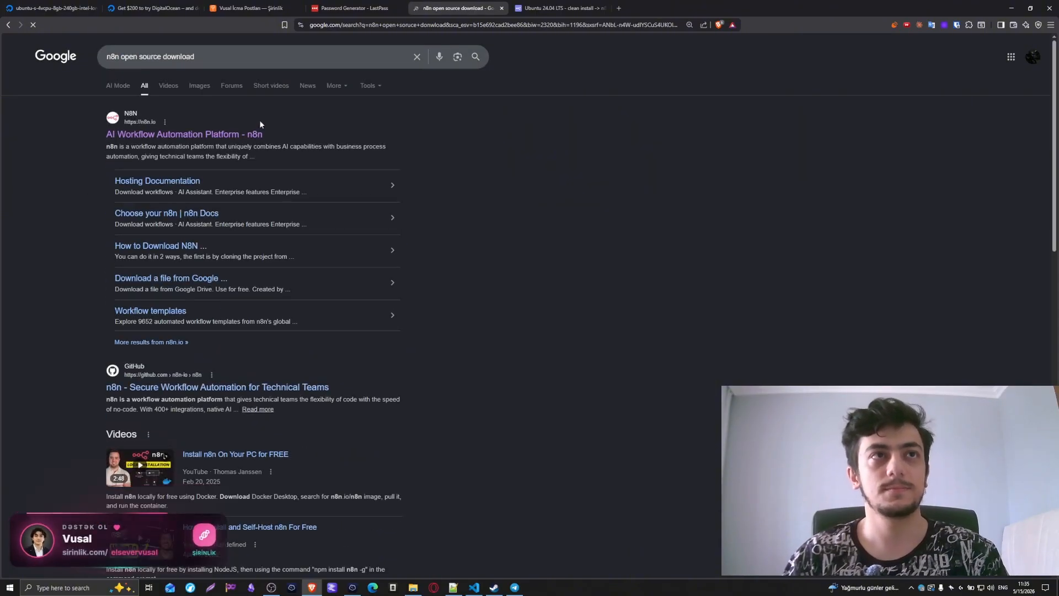
Step: Open the n8n.io homepage, 'How to Download N8N' guide and GitHub repository in new tabs
middle_click(206, 137)
scroll(178, 218, down, 1)
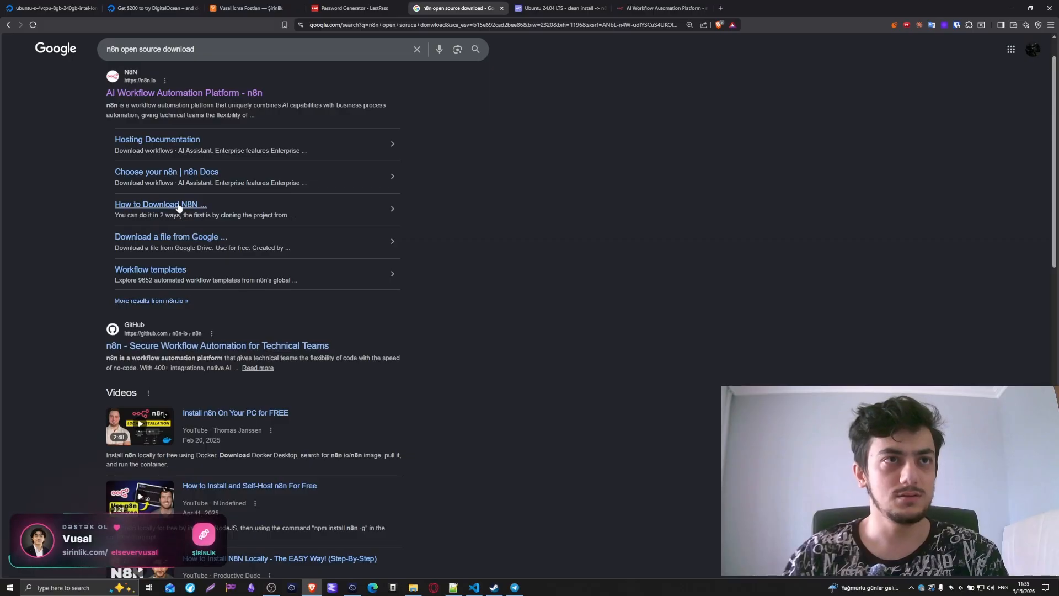
middle_click(178, 206)
scroll(189, 340, down, 1)
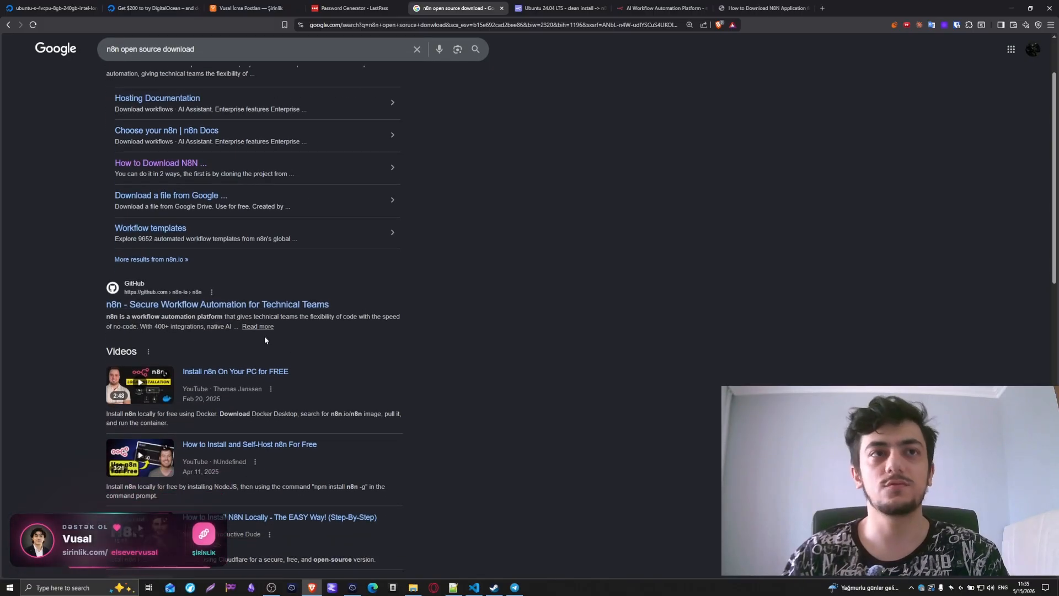
middle_click(259, 305)
click(660, 8)
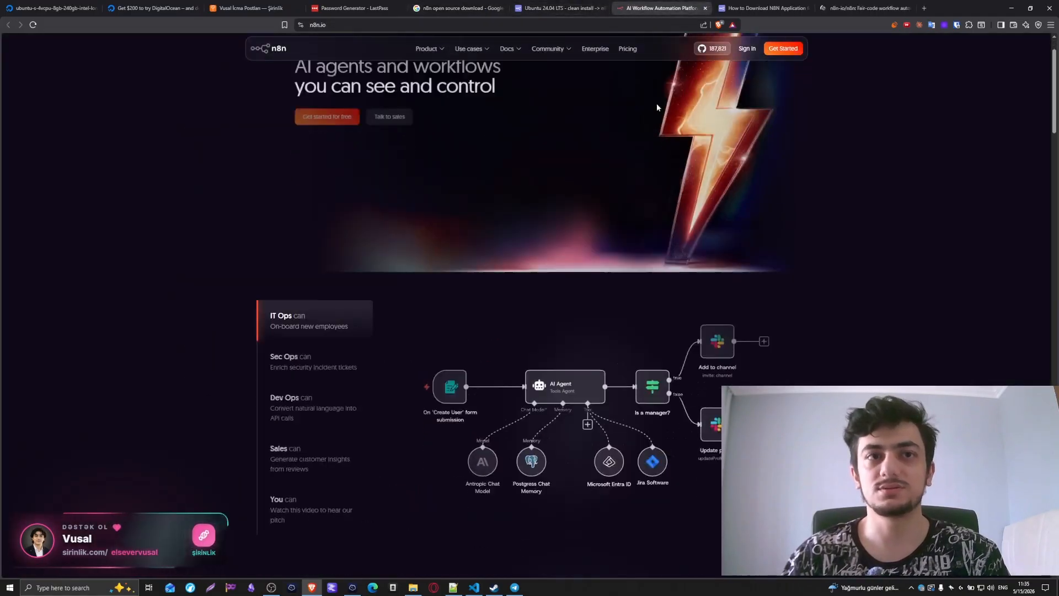
Step: Read the Quick Start commands in the n8n GitHub README, checking the server terminal along the way
scroll(623, 160, down, 20)
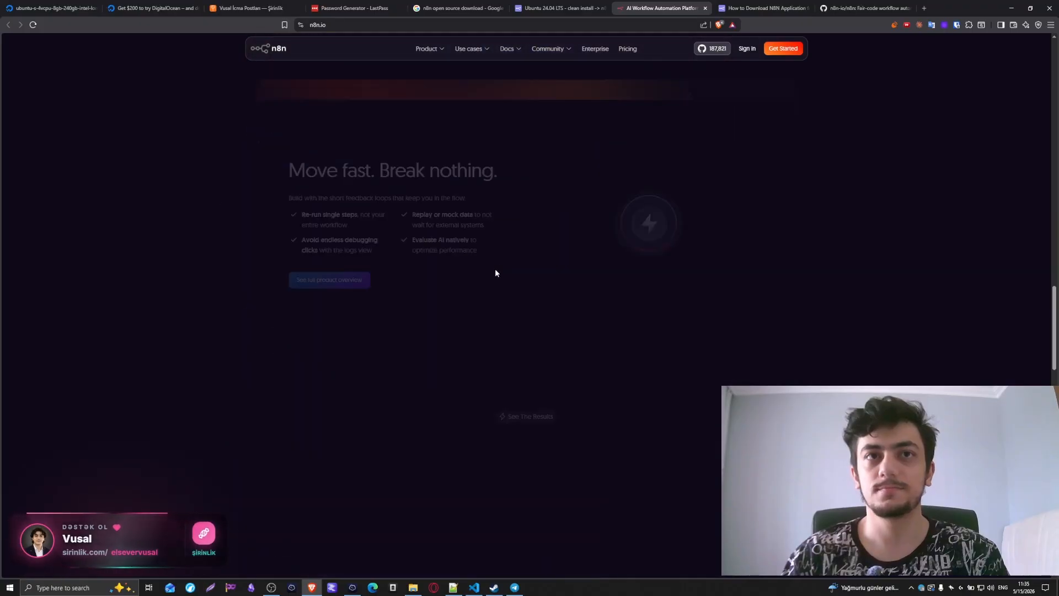
click(766, 7)
click(837, 5)
scroll(365, 287, down, 15)
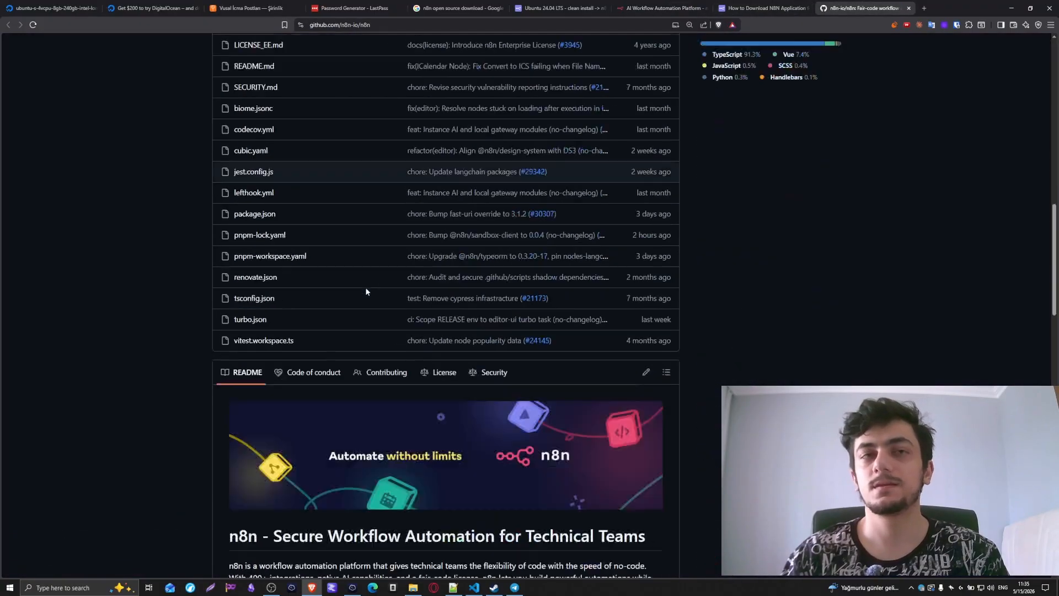
key(ctrl+minus)
scroll(359, 289, down, 7)
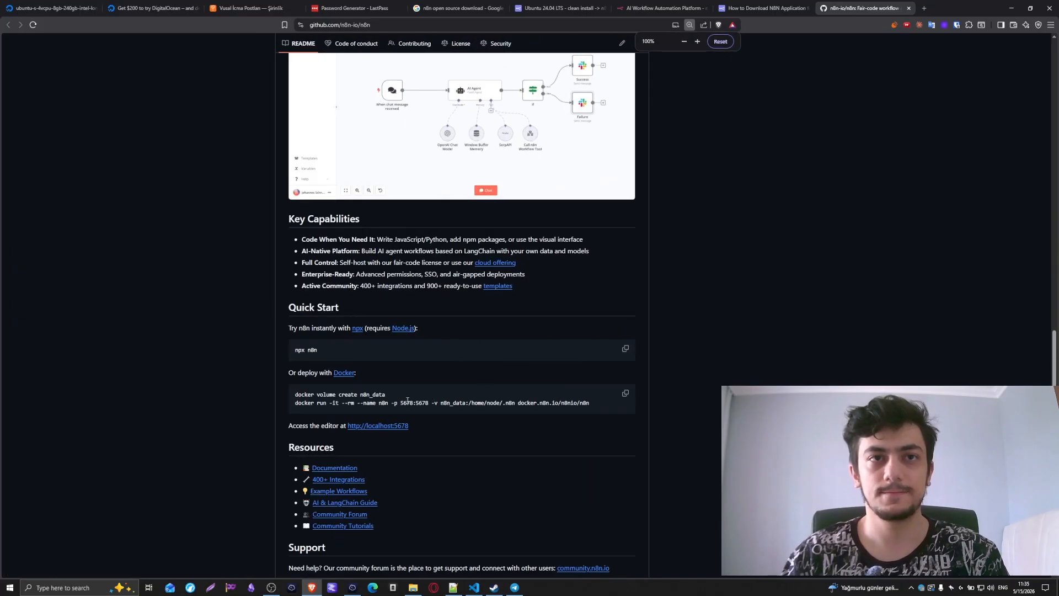
scroll(436, 404, down, 4)
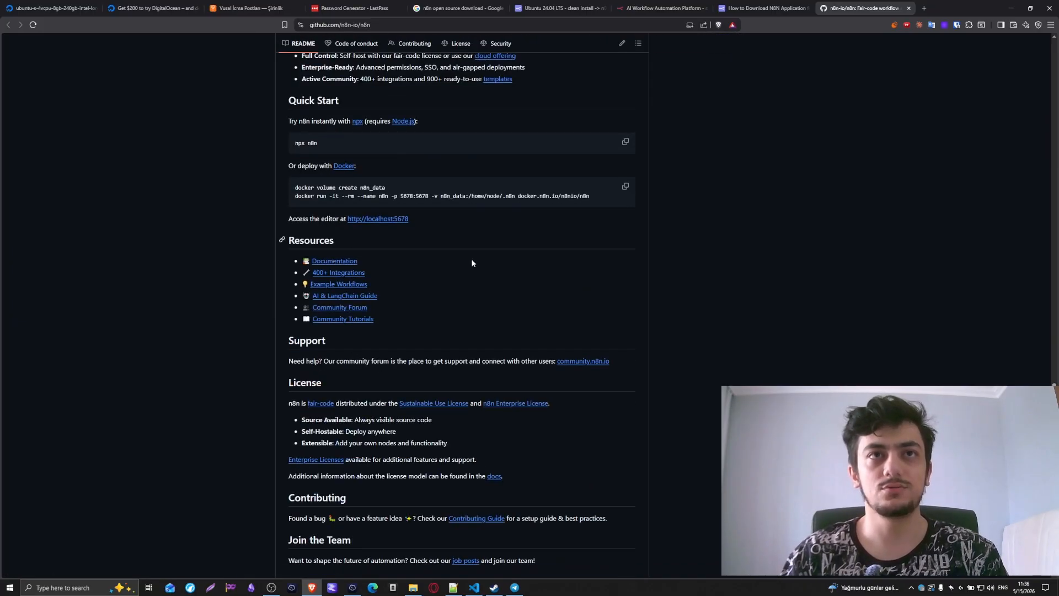
key(alt+Tab)
key(alt+Tab)
scroll(250, 298, down, 4)
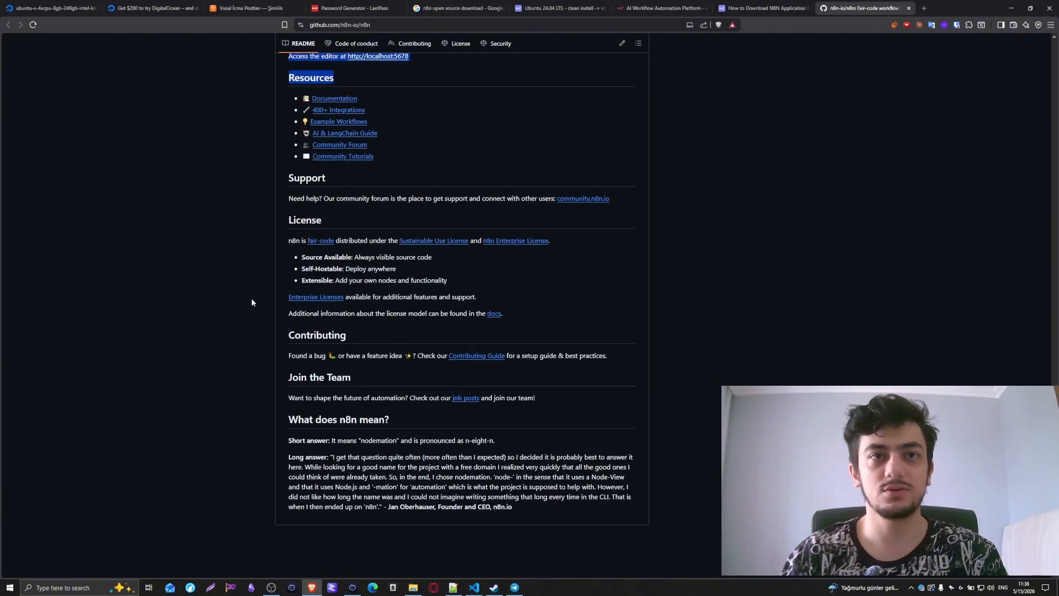
scroll(336, 341, up, 20)
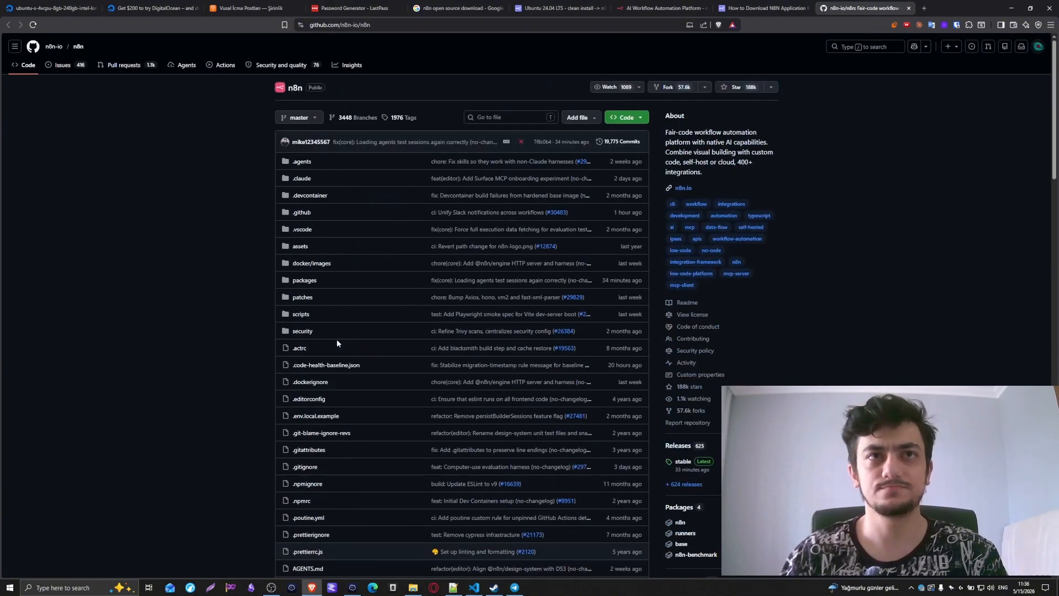
key(ctrl+plus)
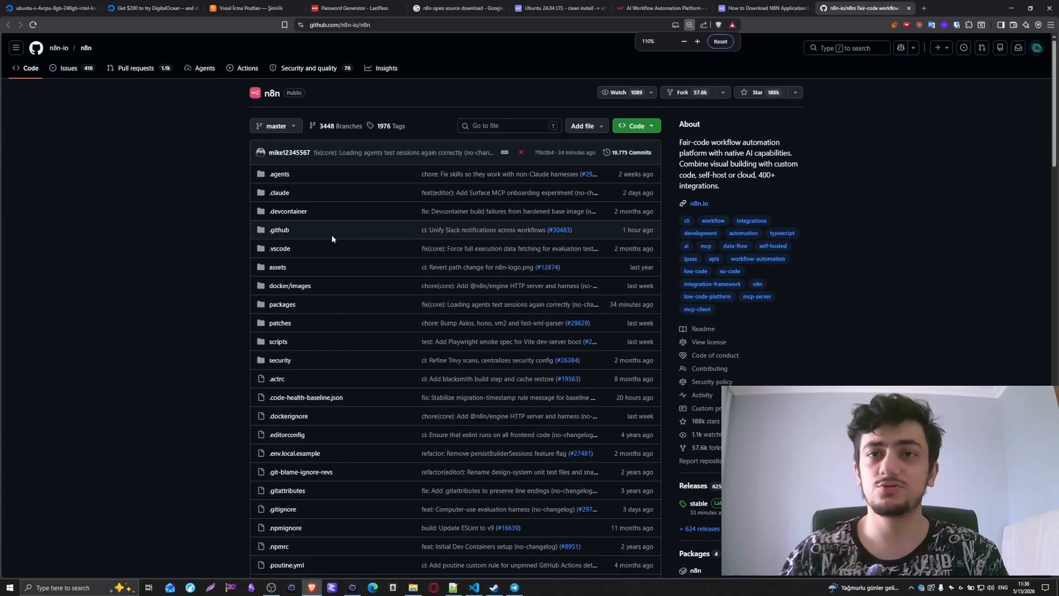
key(alt+Tab)
key(alt+Tab)
Step: Return to DigitalOcean's droplet list and start creating a new droplet
click(142, 6)
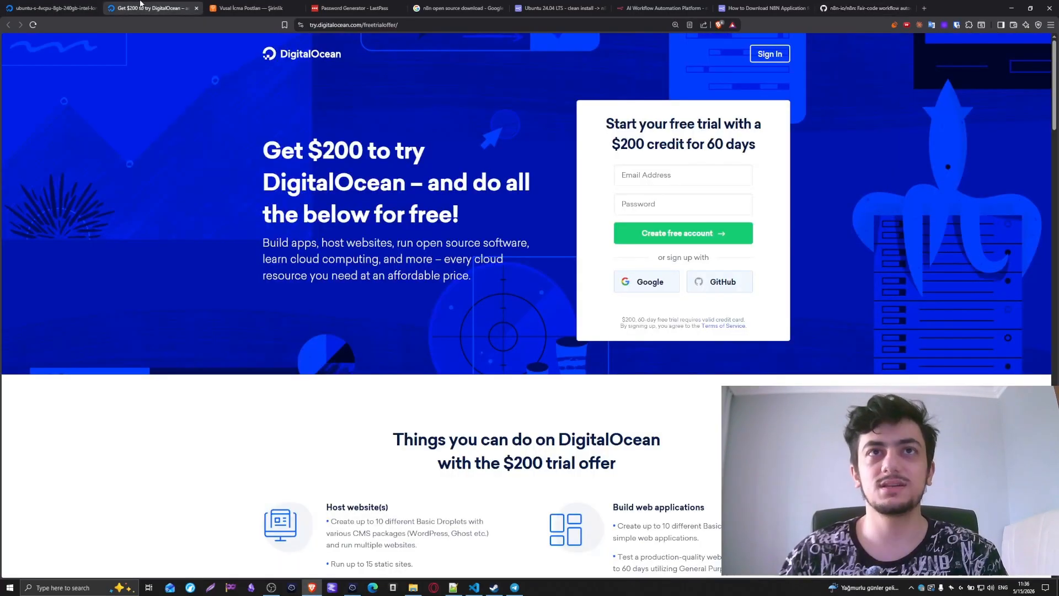
click(241, 4)
click(77, 4)
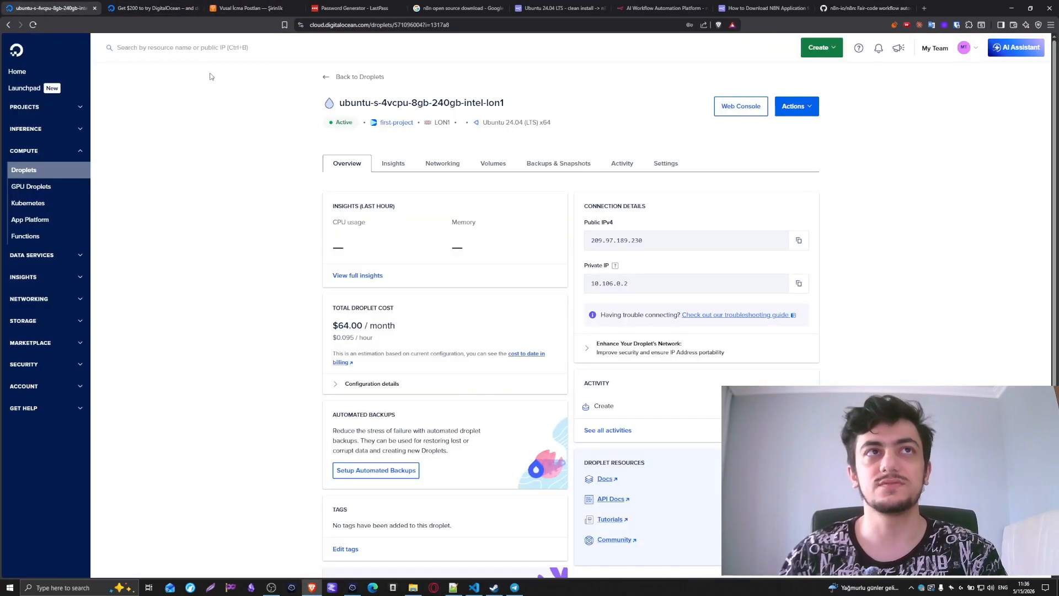
click(342, 76)
click(819, 47)
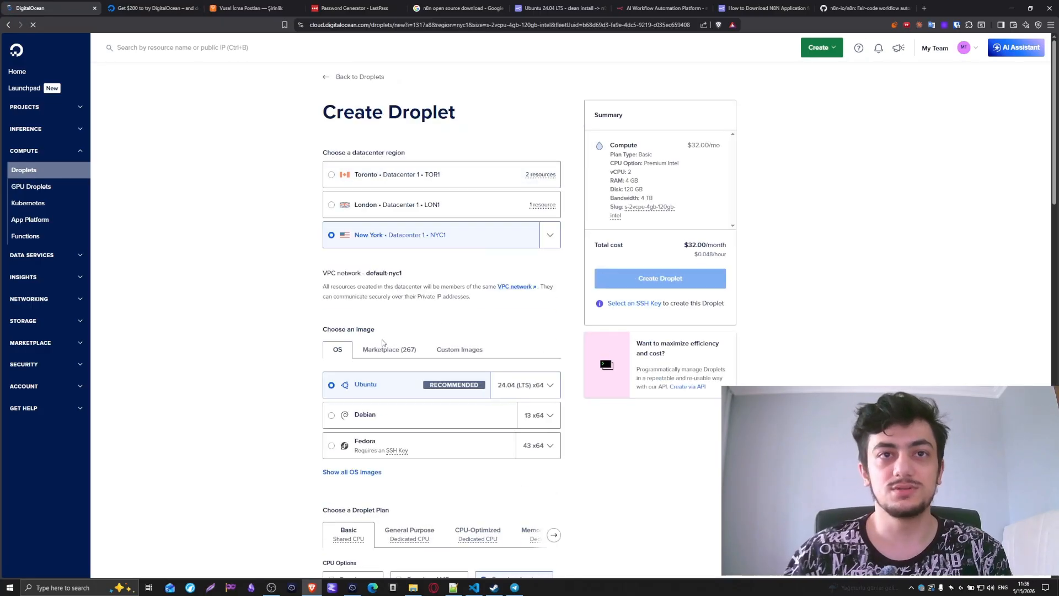
Step: Search the Marketplace images for 'n8n' and choose the n8n one-click image
click(373, 353)
scroll(309, 294, down, 3)
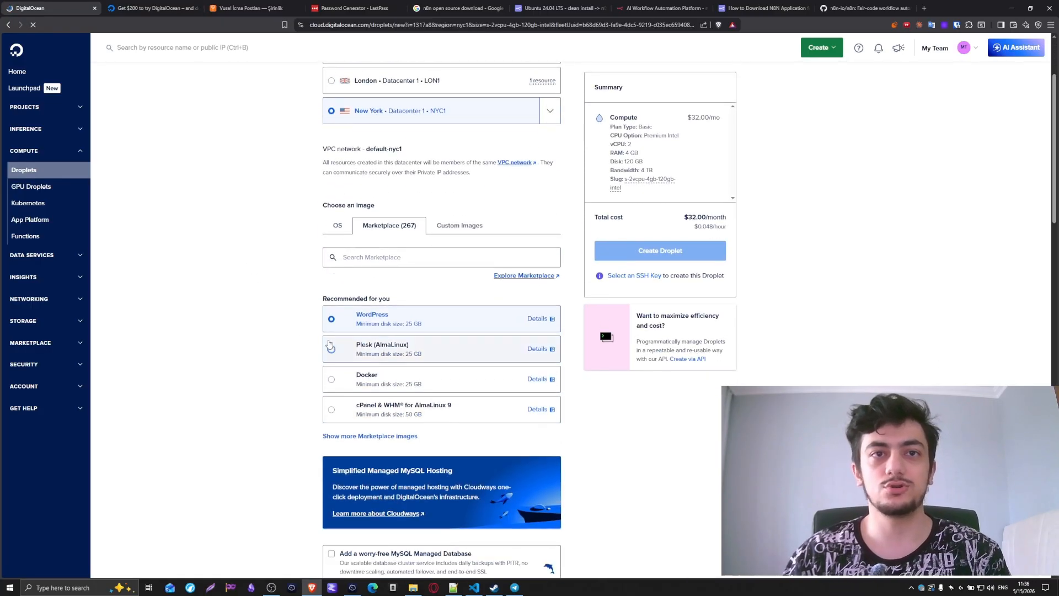
key(alt+Tab)
drag(468, 362, 369, 294)
key(alt+Tab)
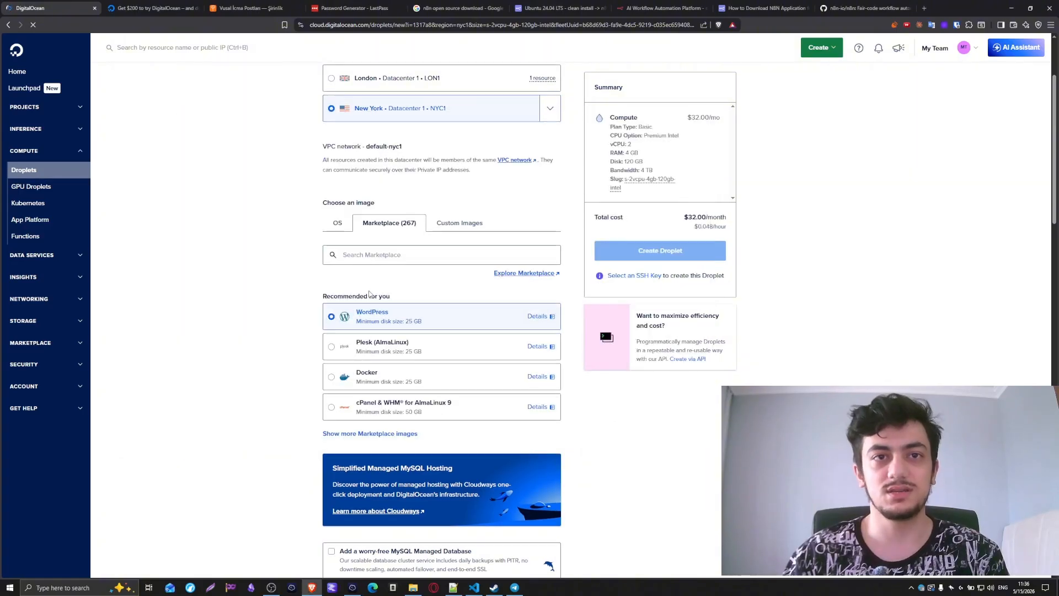
scroll(371, 324, down, 2)
click(381, 134)
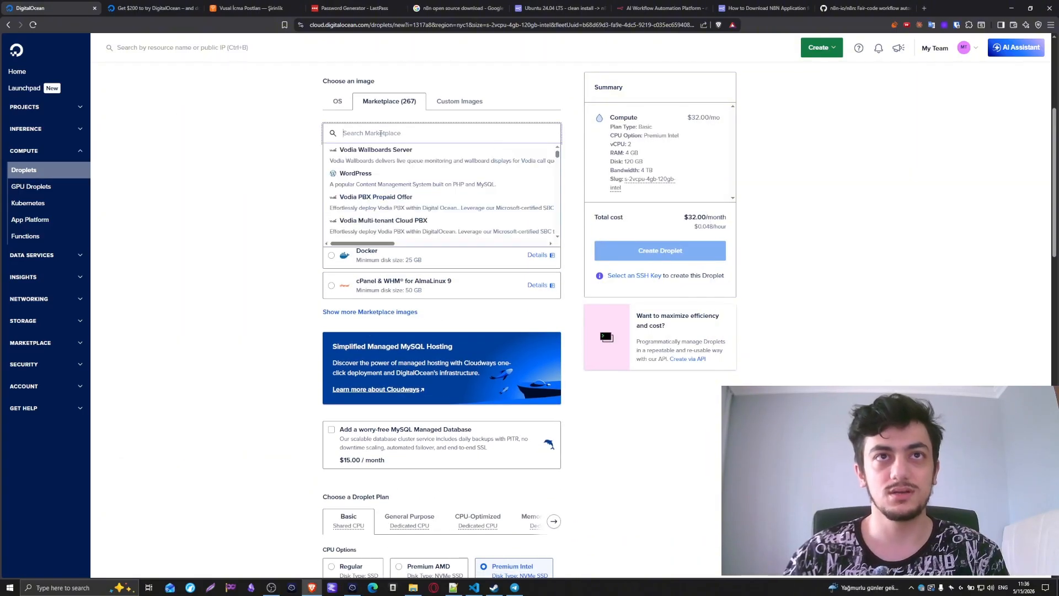
click(383, 103)
click(434, 102)
click(392, 102)
click(363, 138)
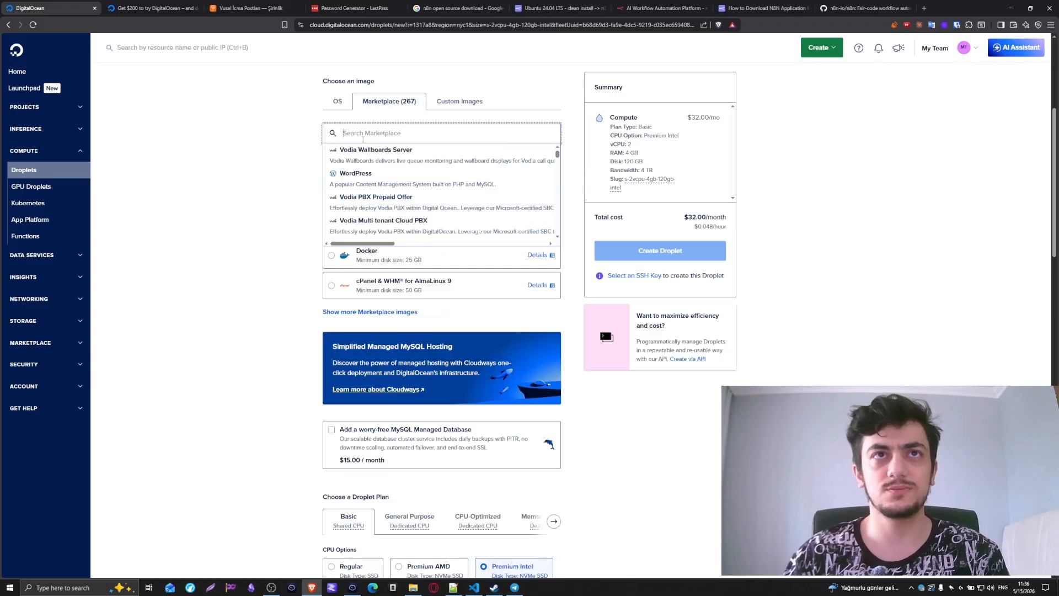
text(n8n)
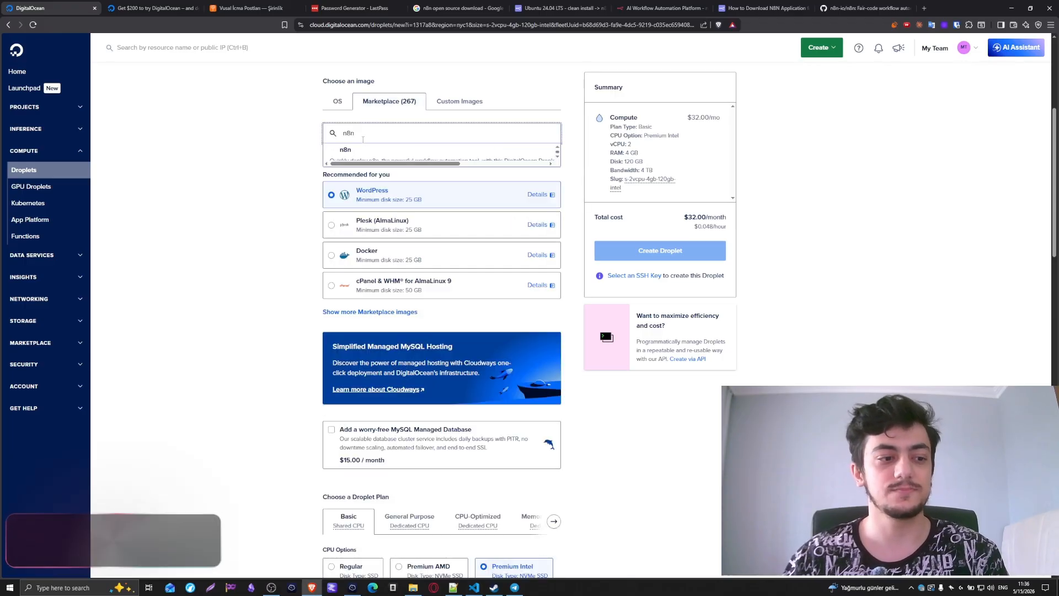
click(387, 153)
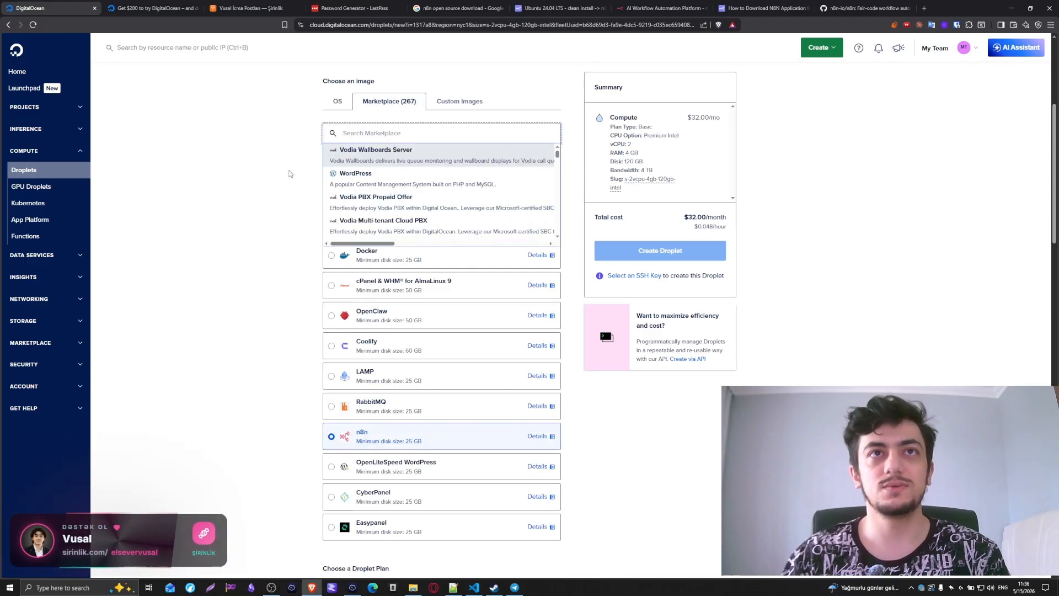
click(264, 180)
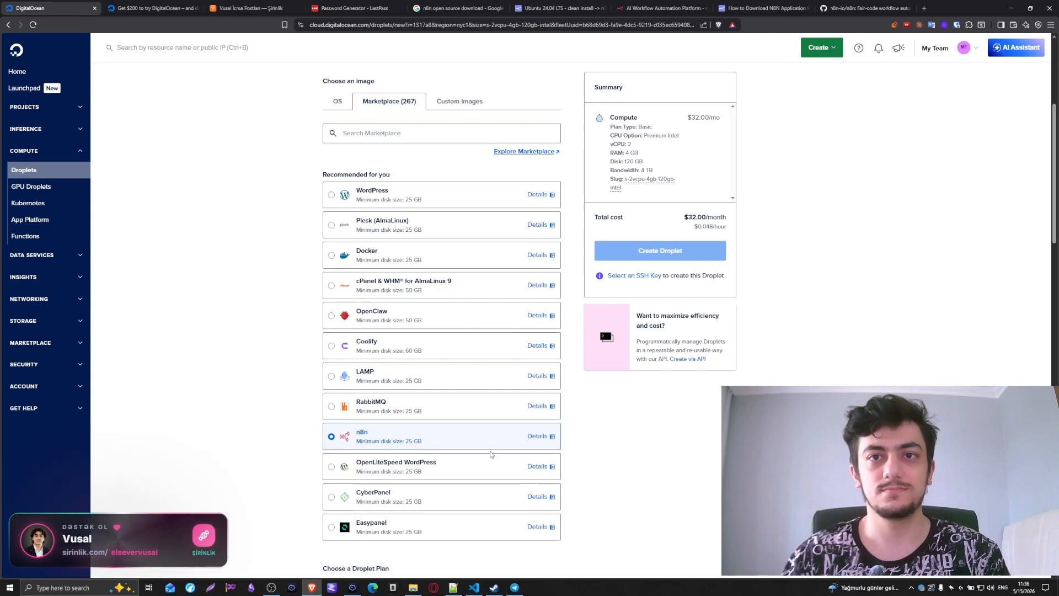
Step: Choose Premium Intel CPUs for the $32/month plan after briefly trying Regular
scroll(478, 307, down, 2)
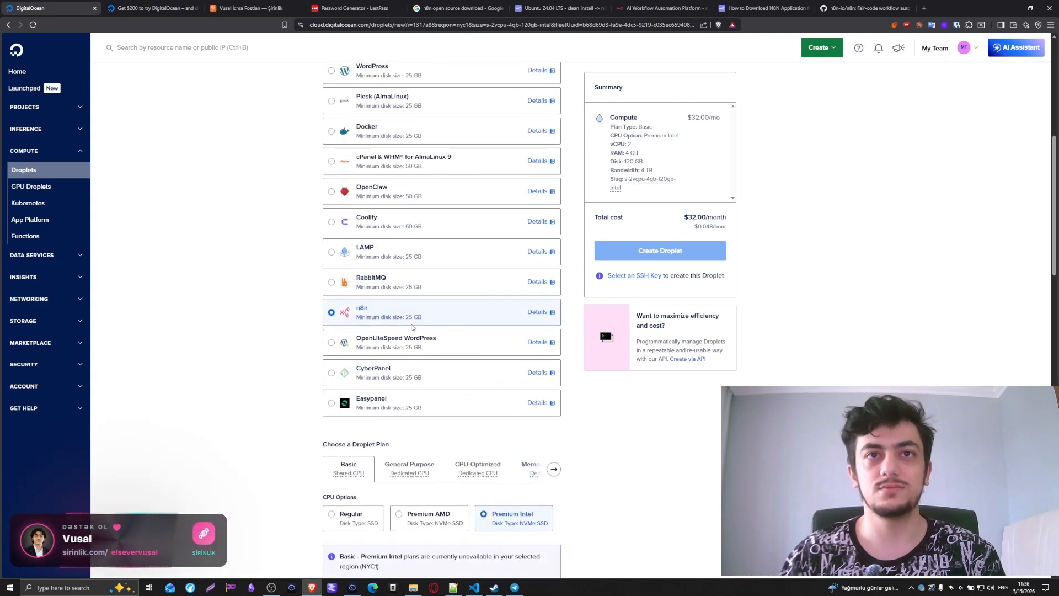
scroll(375, 286, down, 1)
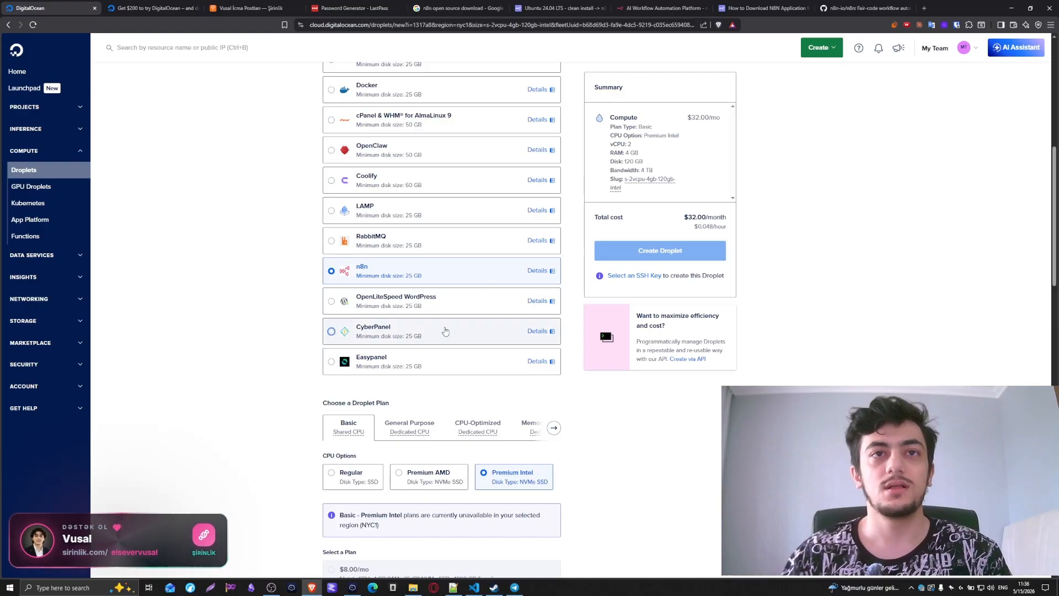
scroll(429, 335, down, 4)
click(349, 277)
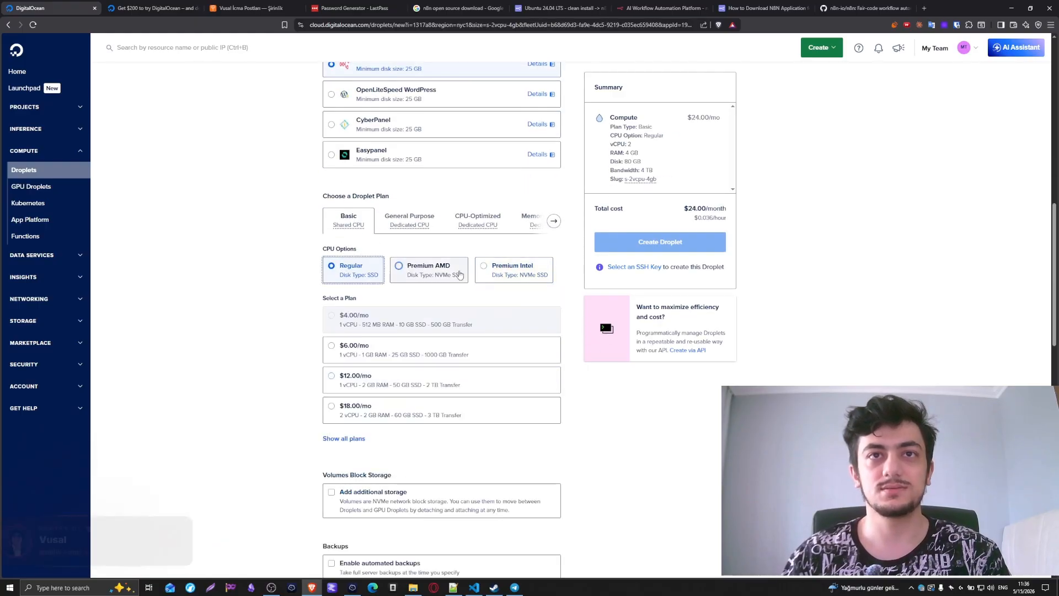
click(510, 270)
scroll(329, 244, up, 10)
Step: Place the droplet in London and use Password authentication with a generated root password
click(330, 205)
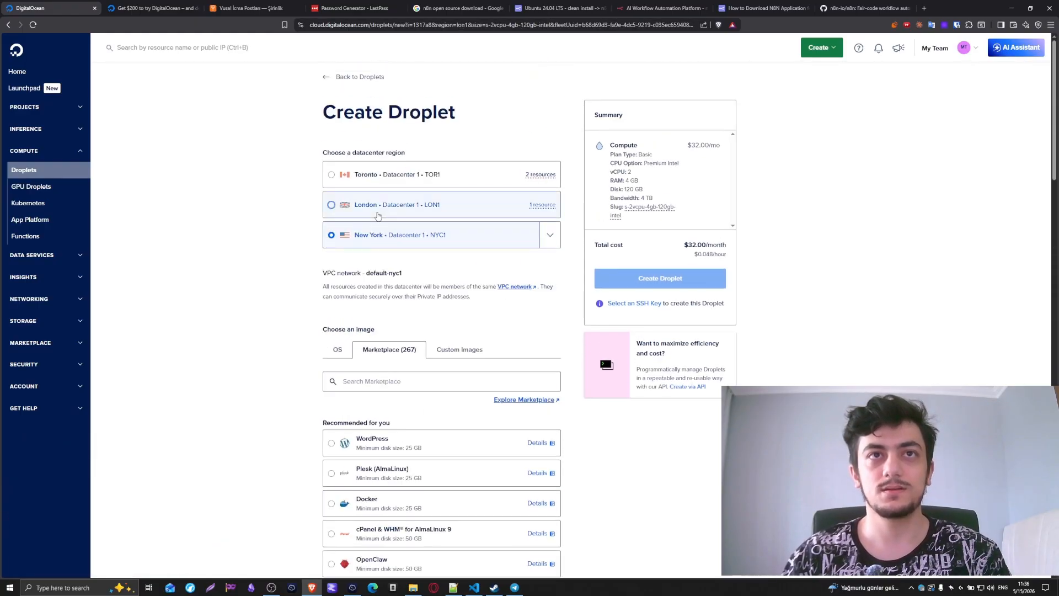
scroll(353, 232, down, 8)
scroll(406, 279, down, 4)
scroll(389, 348, up, 1)
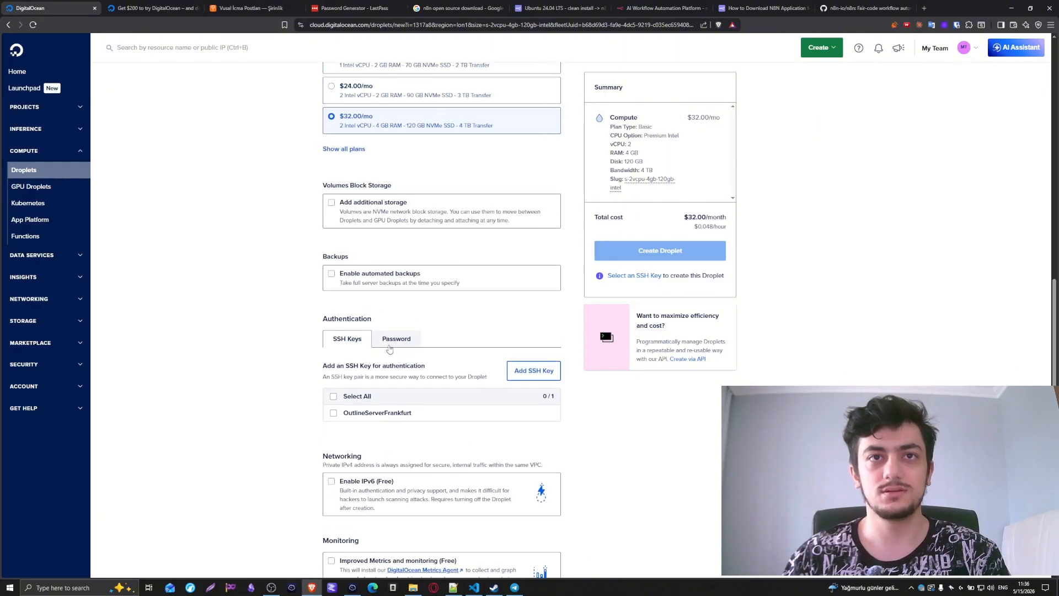
click(393, 343)
click(353, 7)
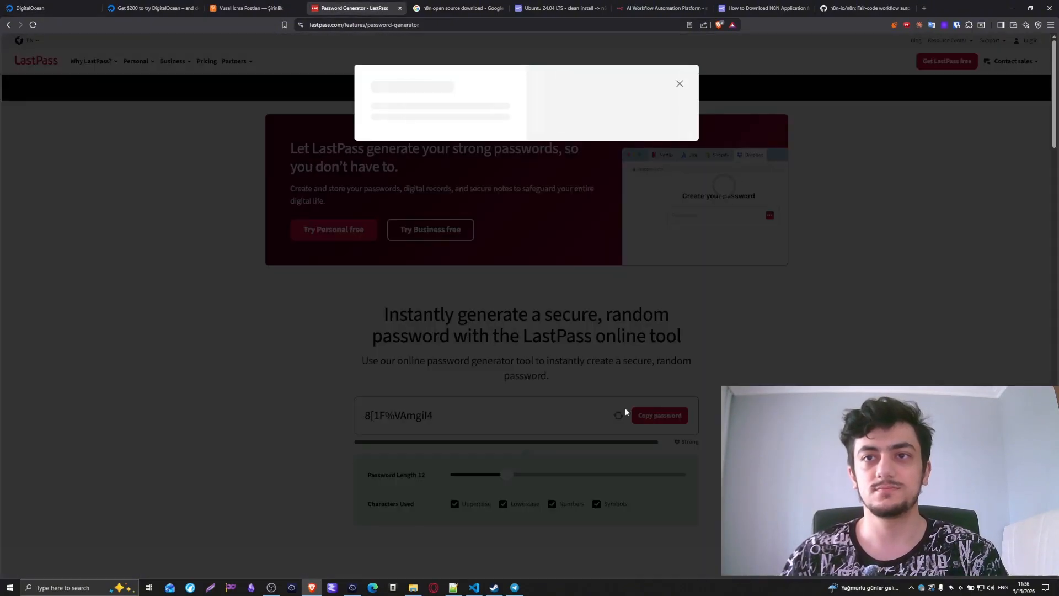
click(66, 8)
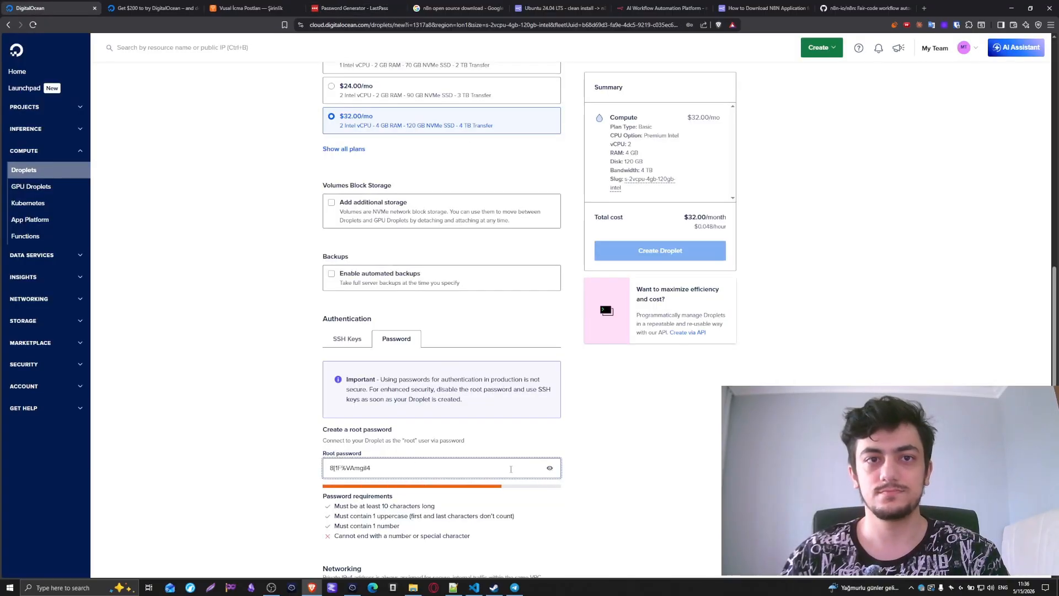
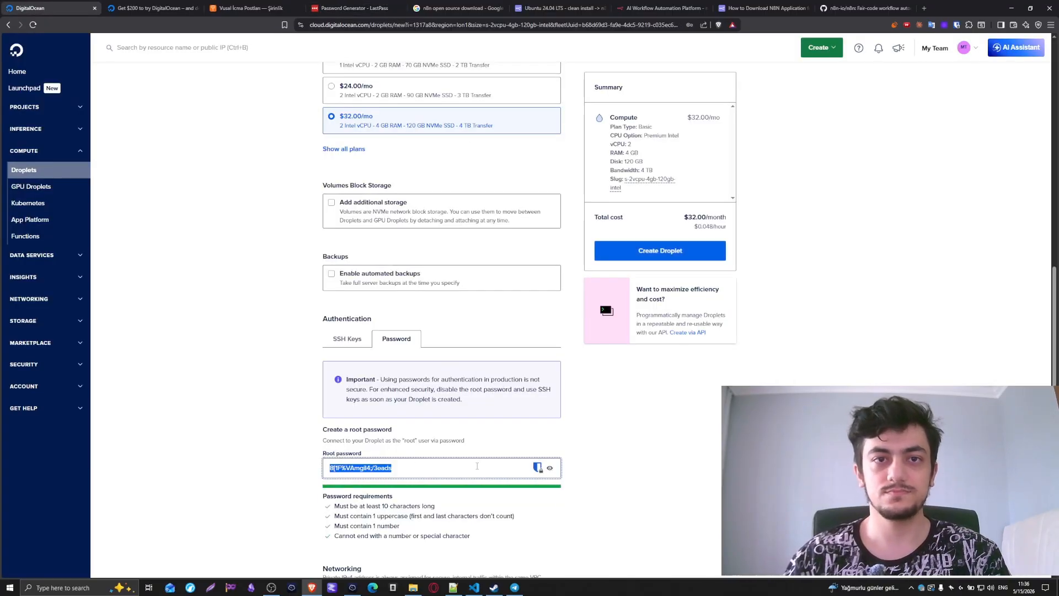
Step: Create the droplet and keep the existing SSH config in the server's running upgrade
click(661, 255)
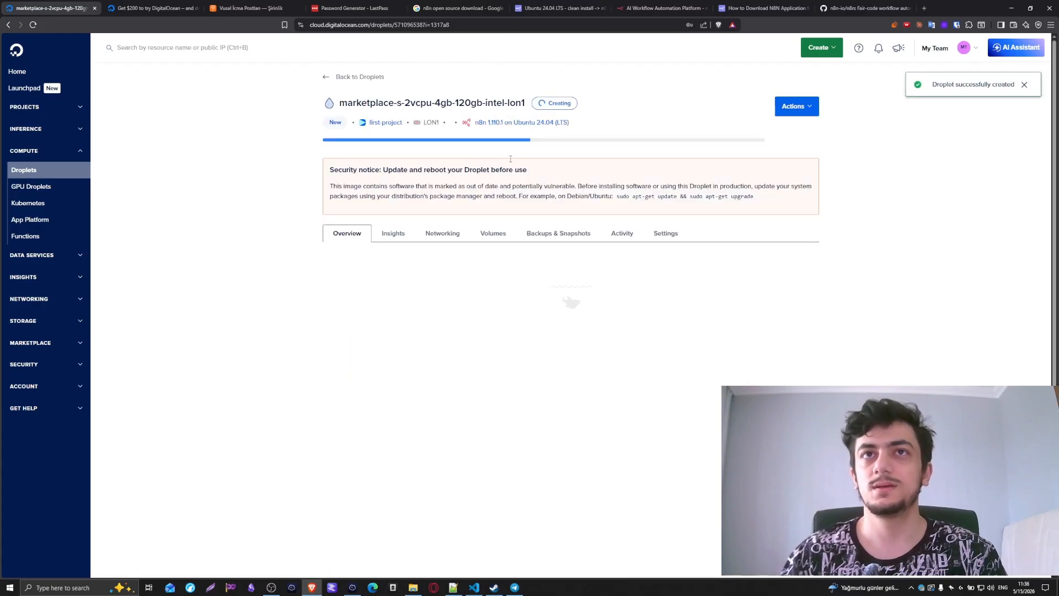
key(alt+Tab)
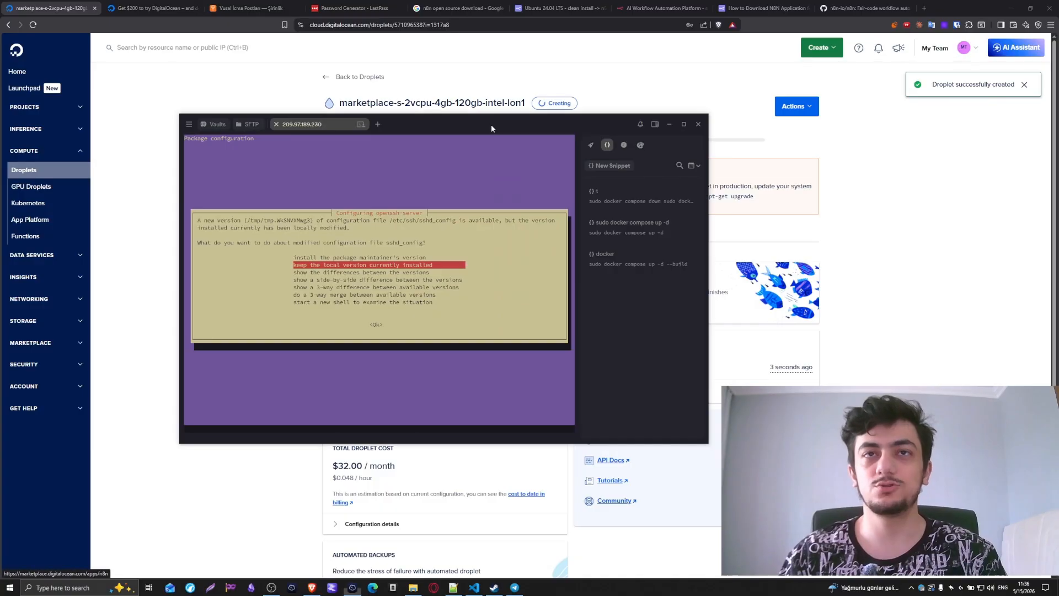
key(Return)
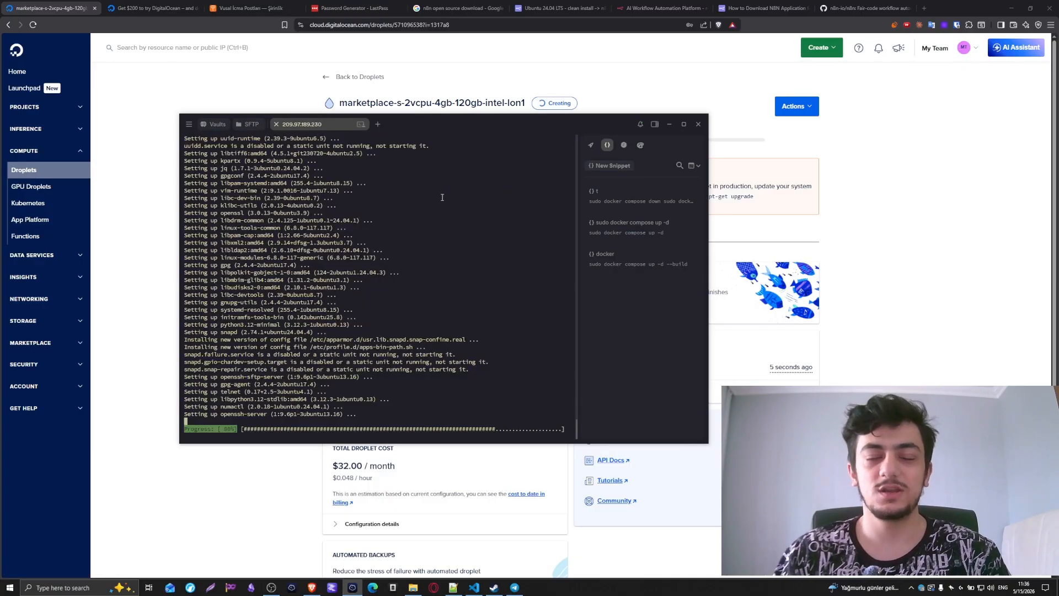
key(alt+Tab)
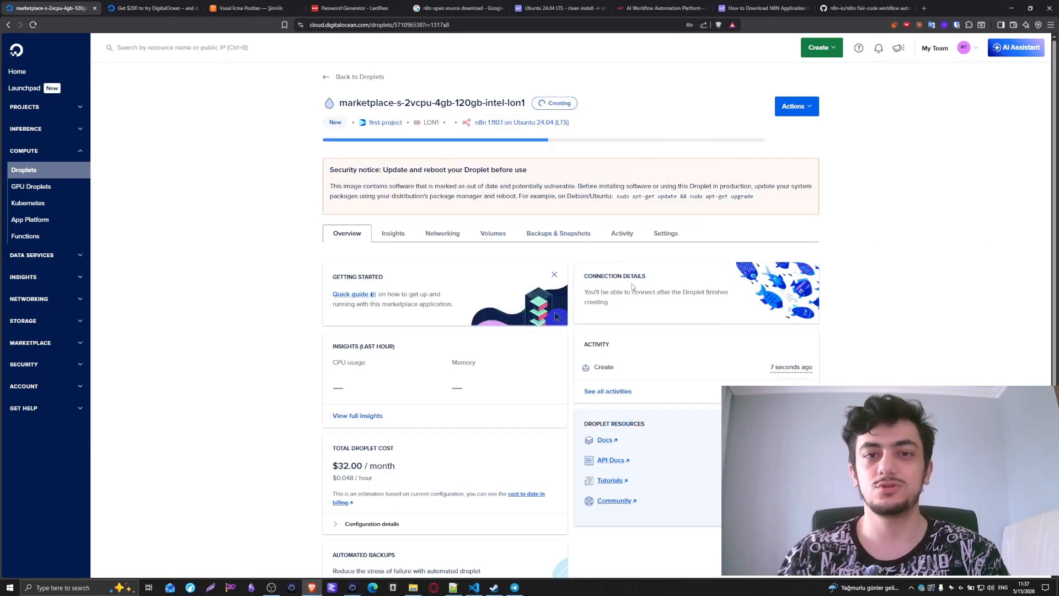
key(alt+Tab)
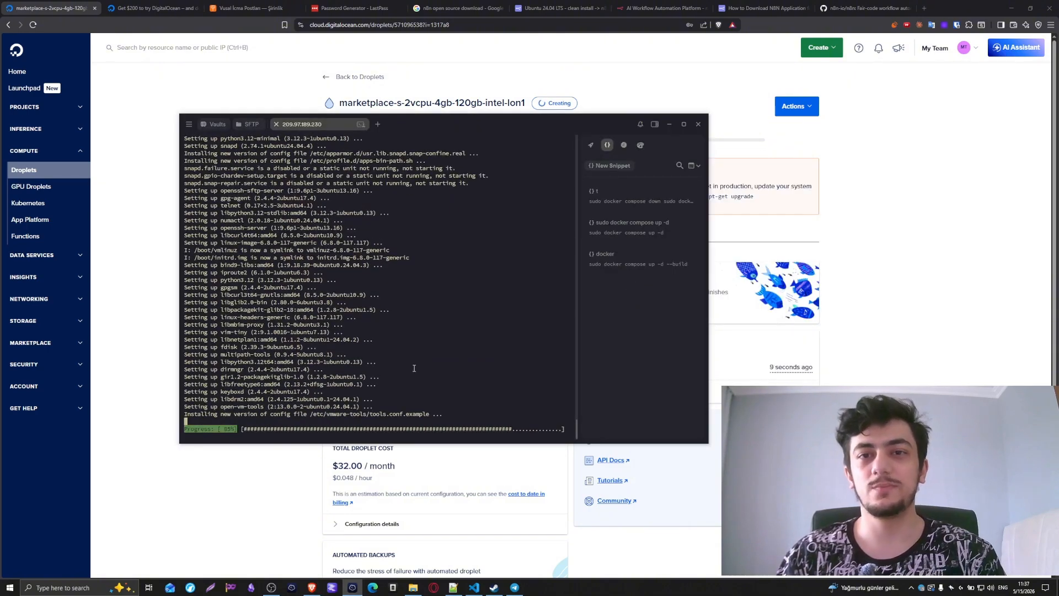
key(alt+Tab)
Step: Reload the droplet page until it shows Active with its public IPv4 address
scroll(267, 236, down, 5)
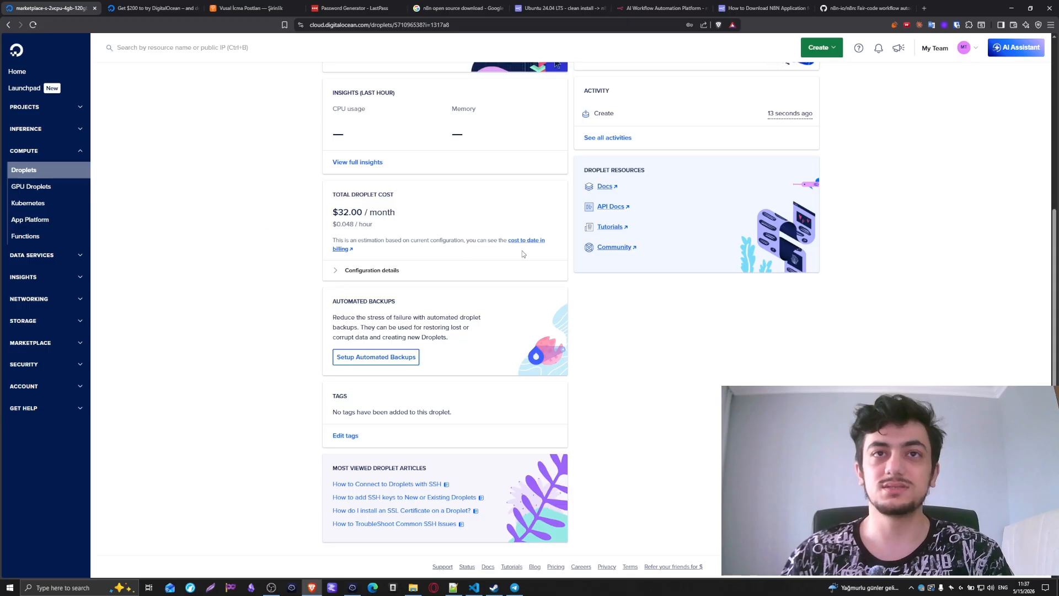
scroll(452, 266, up, 5)
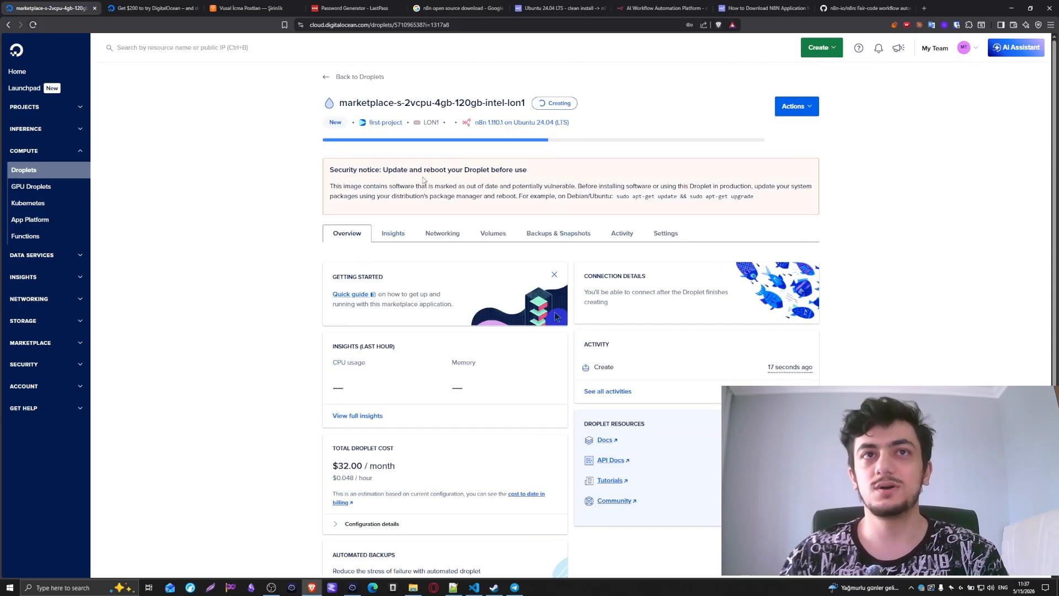
drag(332, 170, 630, 197)
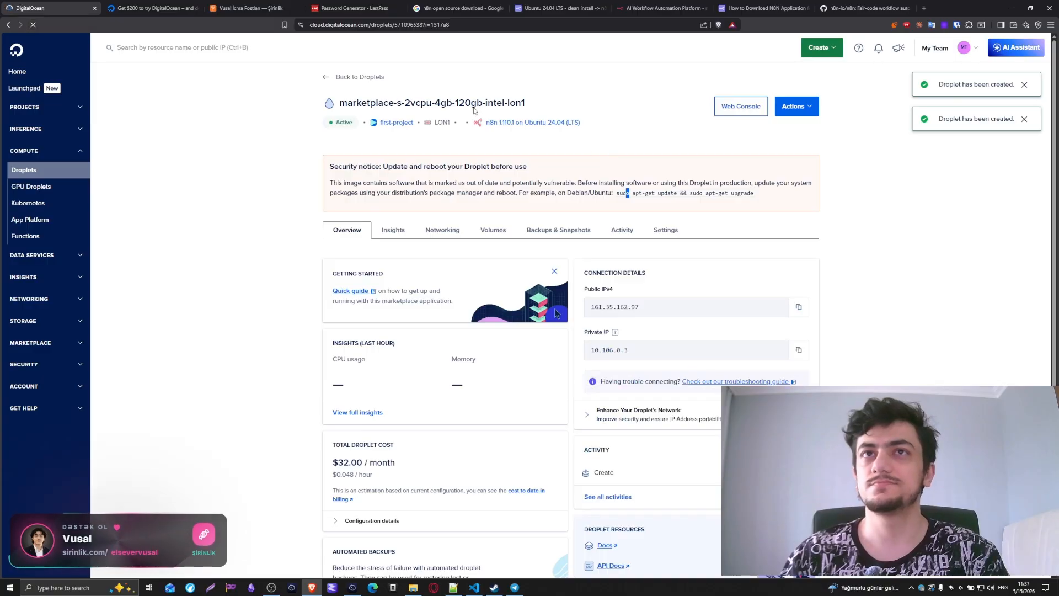
click(32, 23)
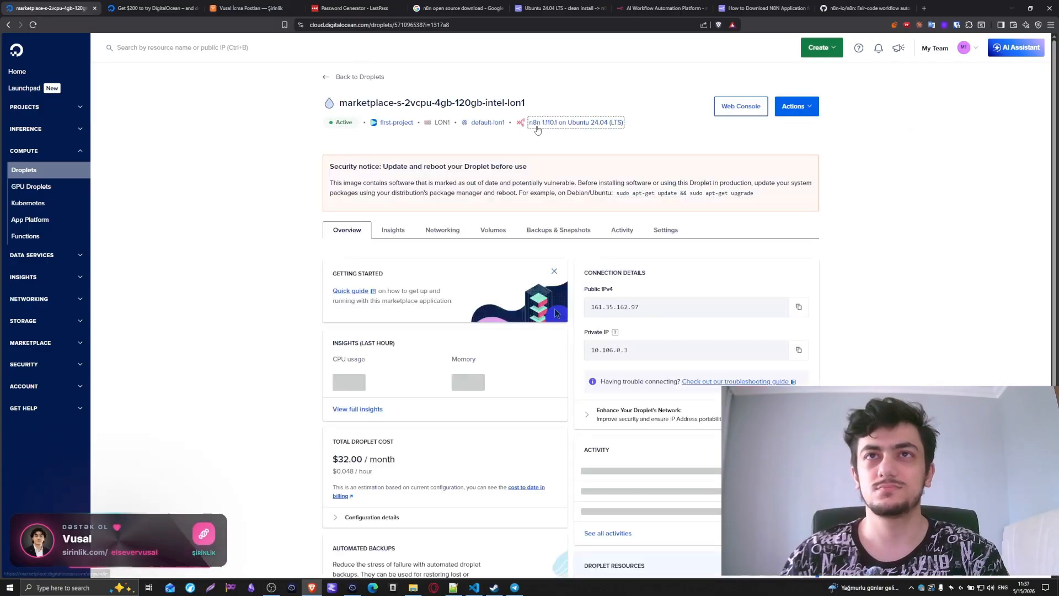
Step: Read the n8n Marketplace app's setup notes
click(538, 123)
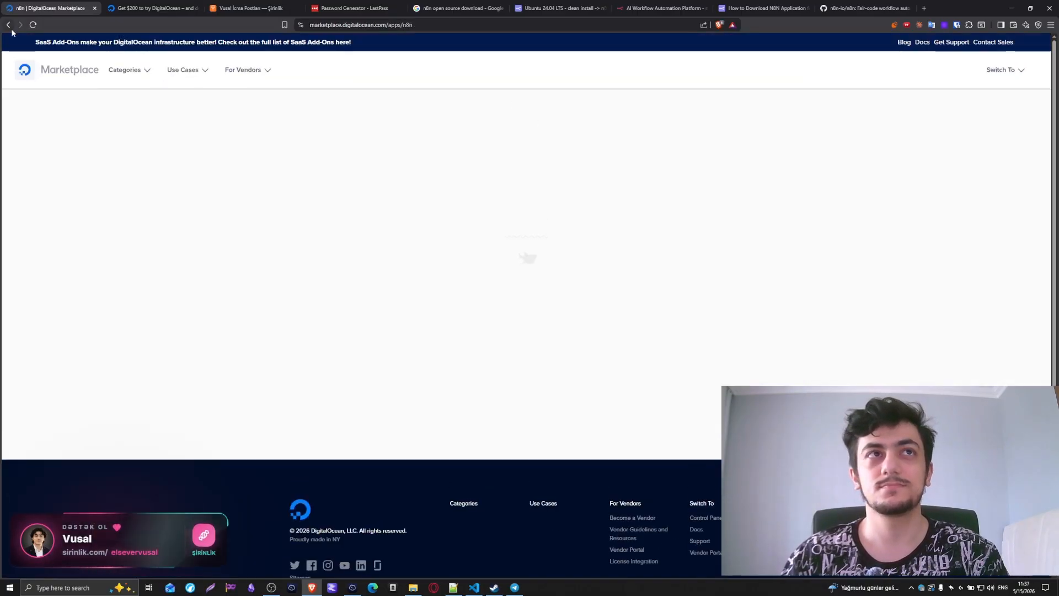
scroll(454, 351, down, 4)
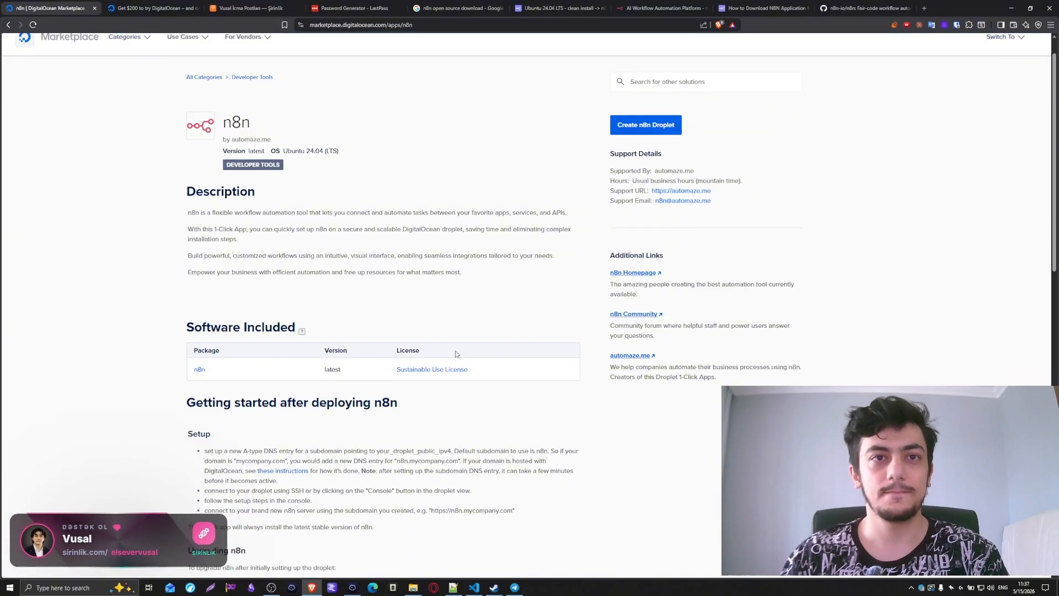
scroll(451, 349, down, 6)
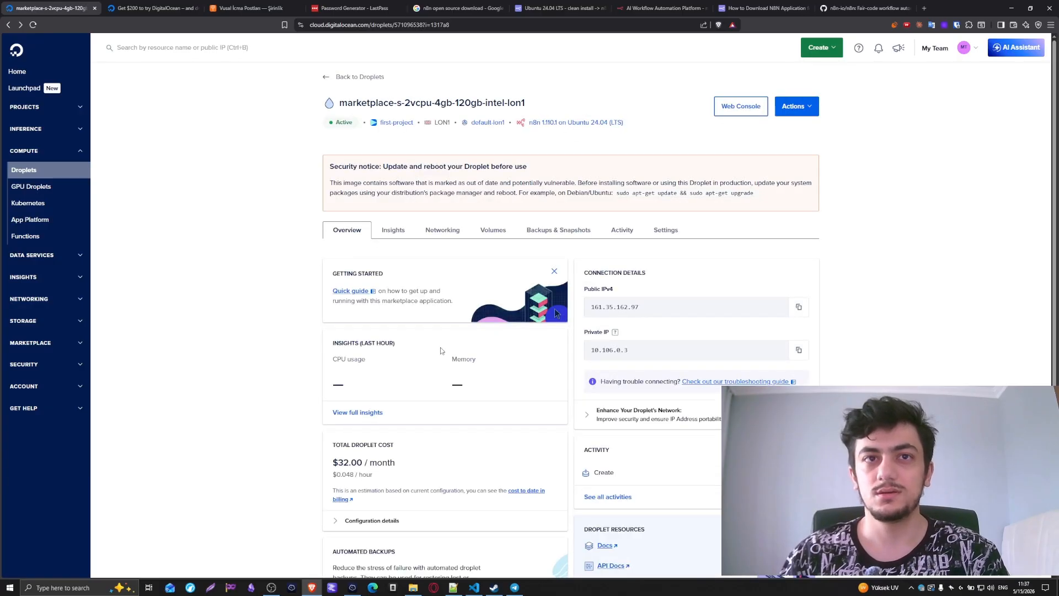
scroll(391, 331, down, 2)
Step: Copy the droplet's public IP 161.35.162.97 and load it in another browser tab
click(798, 183)
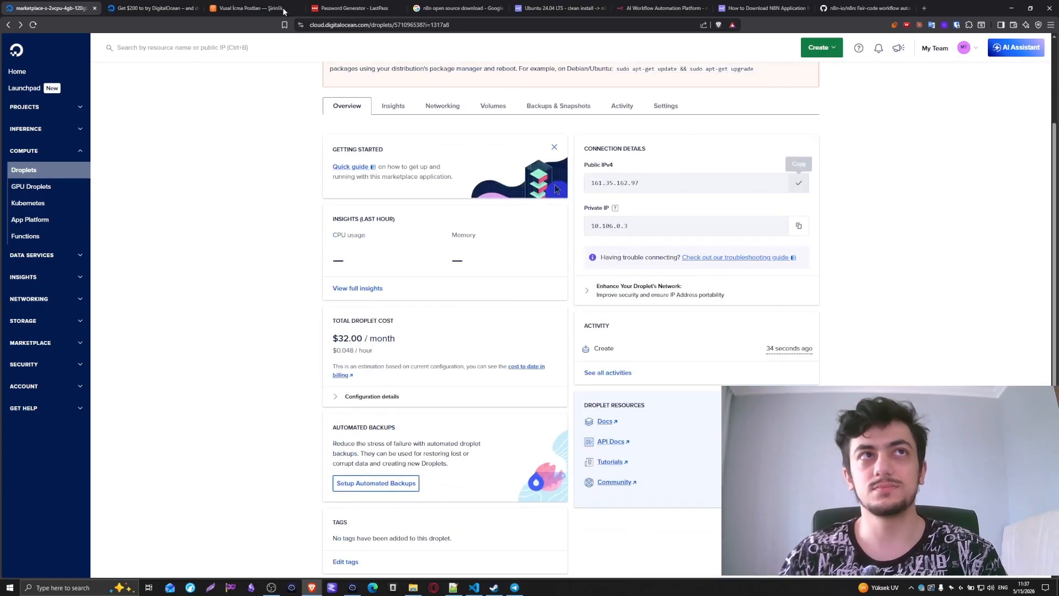
click(150, 8)
click(363, 25)
key(ctrl+v)
key(Return)
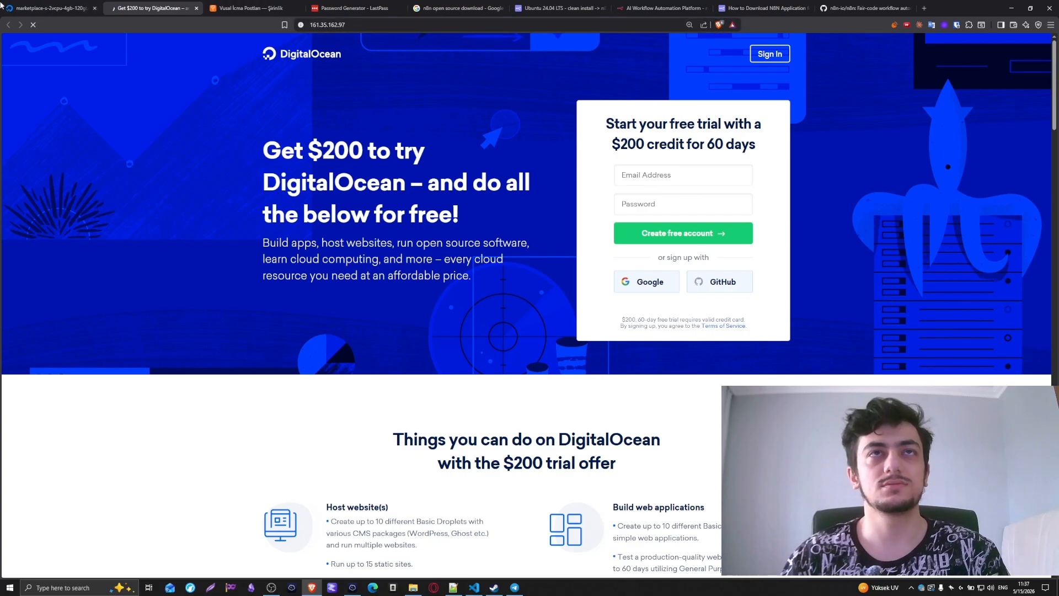
click(66, 8)
click(168, 7)
click(66, 8)
Step: Review the droplet's security update notice and its sudo apt-get update command
scroll(578, 261, down, 2)
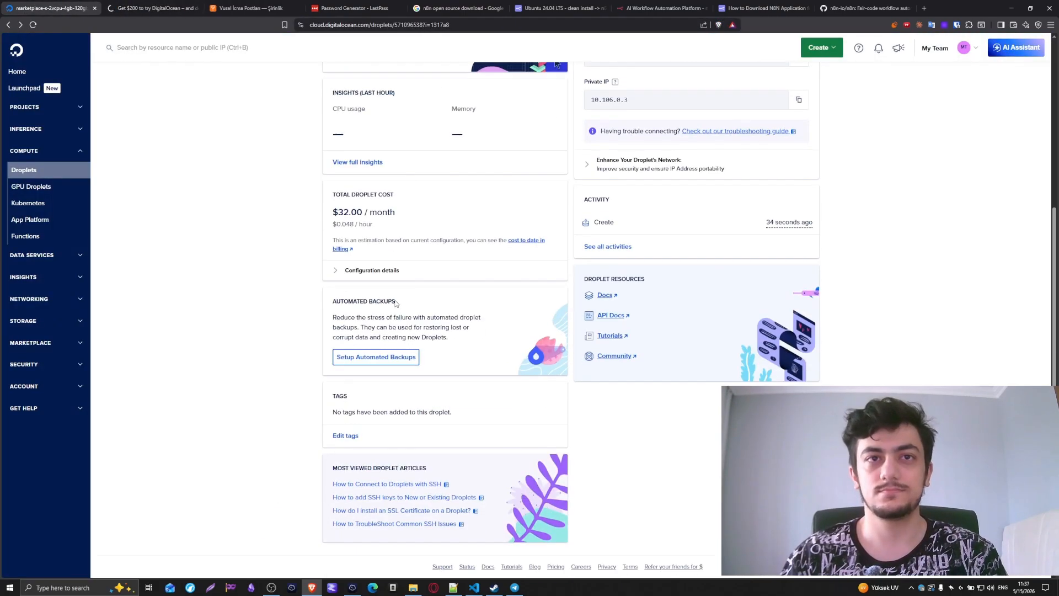
scroll(396, 304, up, 5)
double_click(354, 174)
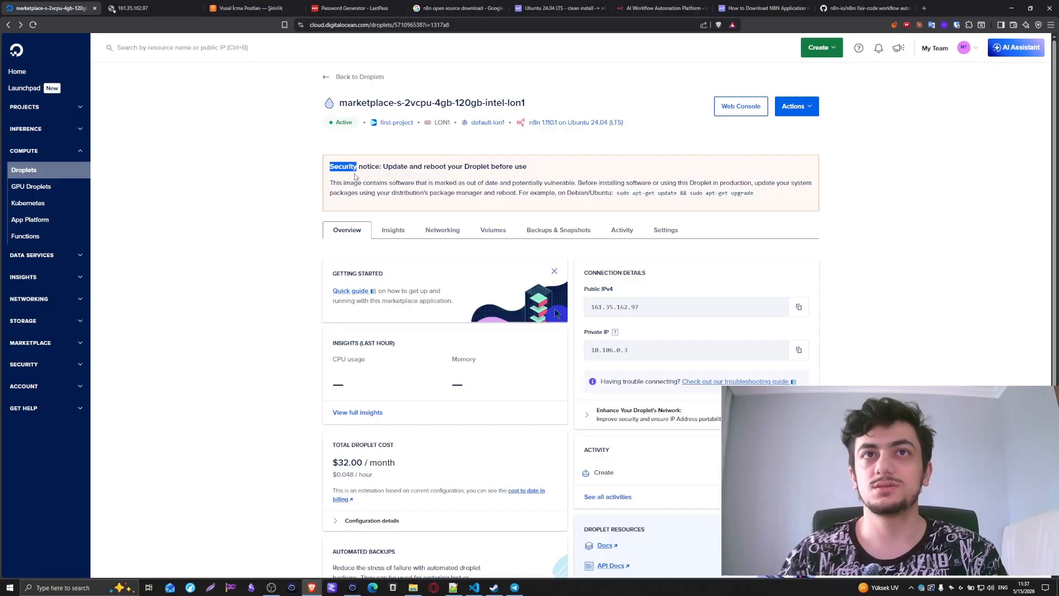
click(421, 172)
double_click(398, 169)
double_click(437, 169)
double_click(490, 167)
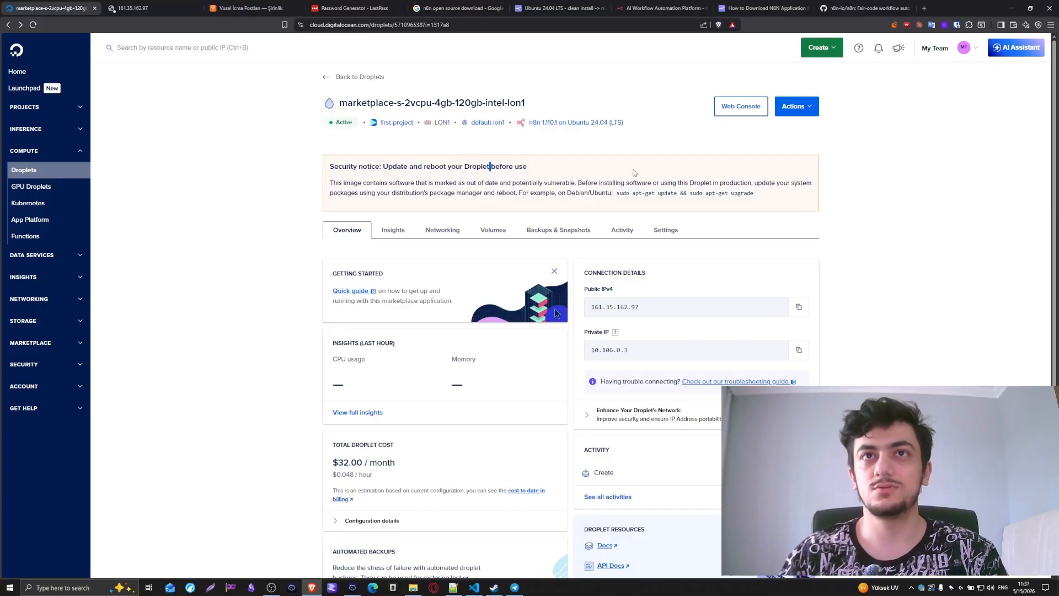
drag(754, 194, 615, 192)
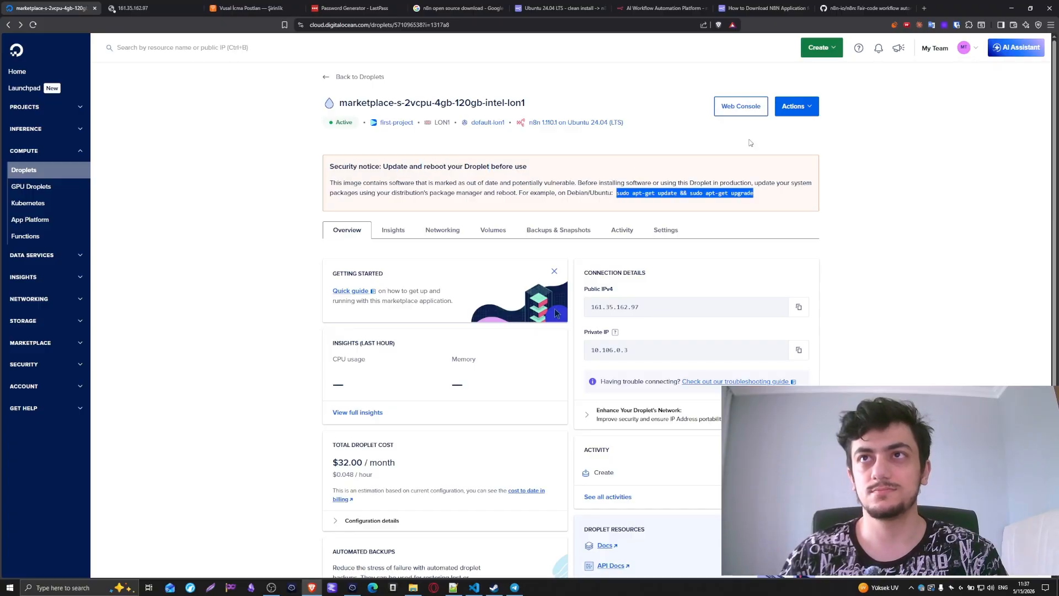
click(794, 106)
Step: Copy the droplet's public IPv4 address from its SSH connection details
click(779, 127)
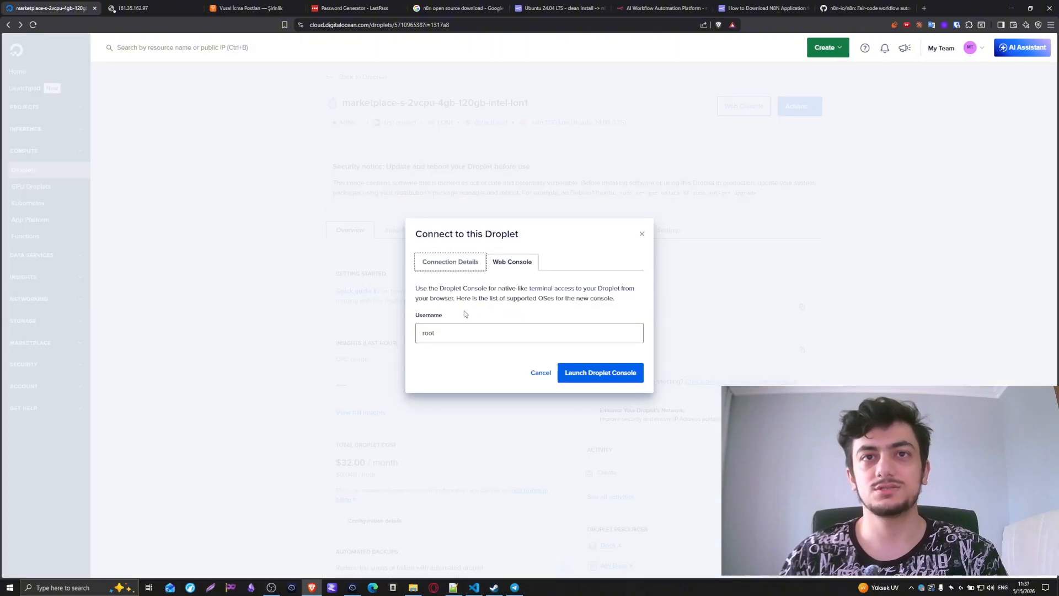
click(450, 215)
click(633, 285)
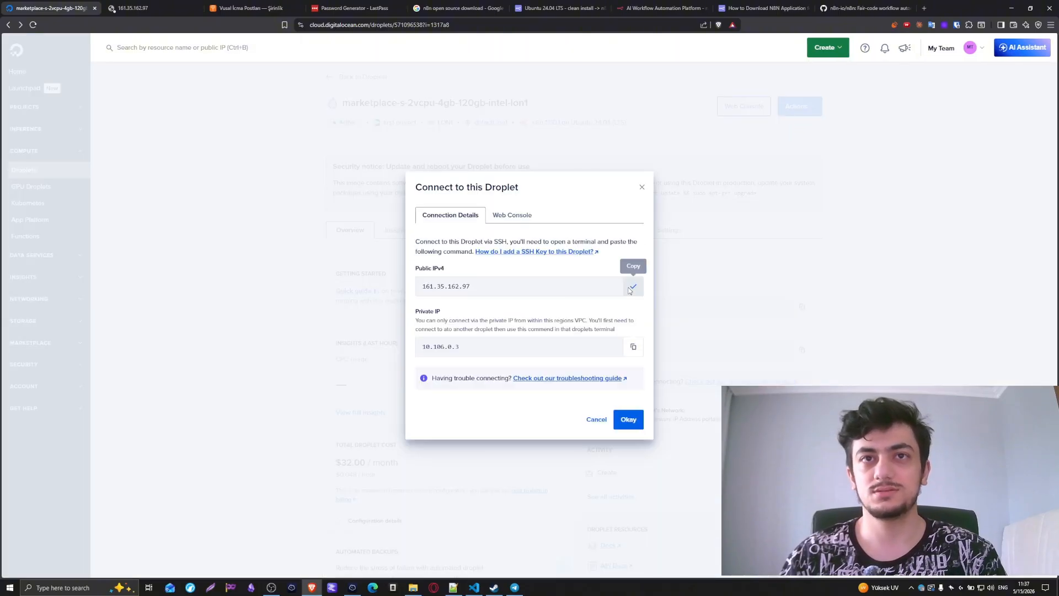
key(alt+Tab)
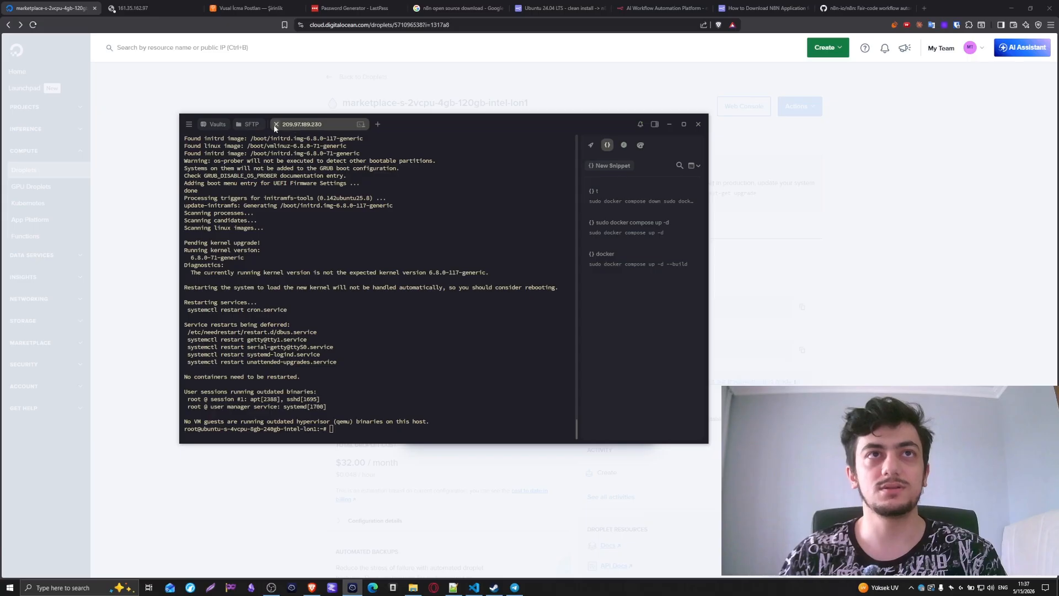
Step: Add a Termius host 161.35.162.97 with user root and the saved password, and connect
click(275, 125)
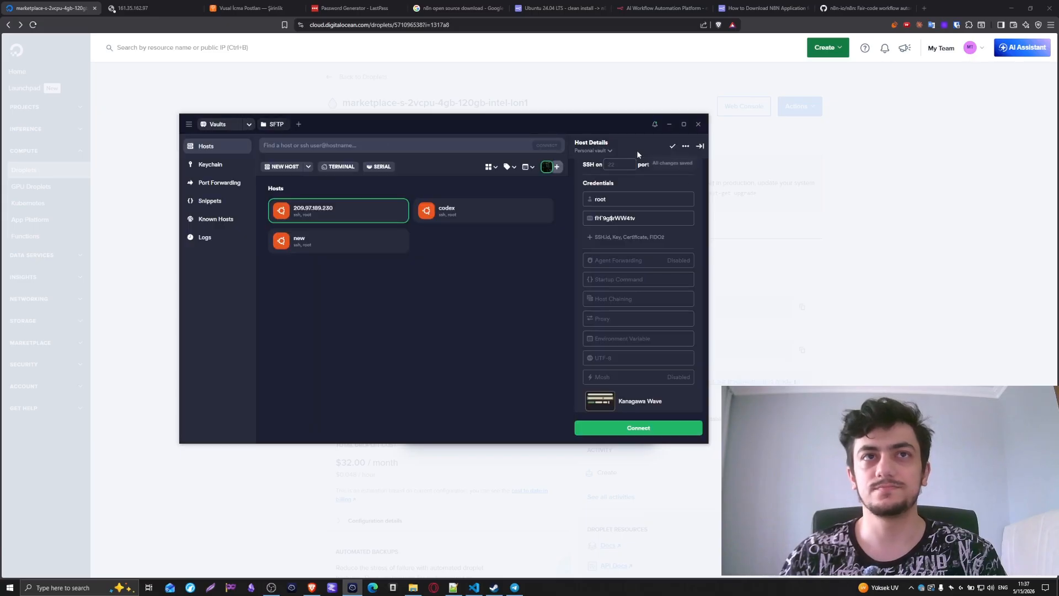
click(459, 290)
click(288, 167)
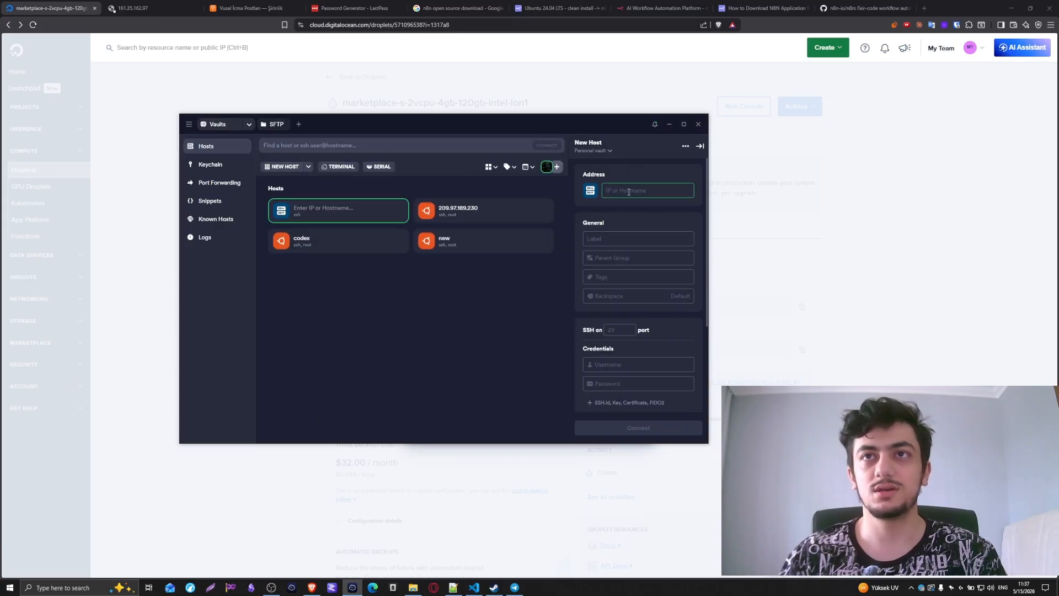
key(ctrl+v)
click(612, 364)
text(root)
key(Tab)
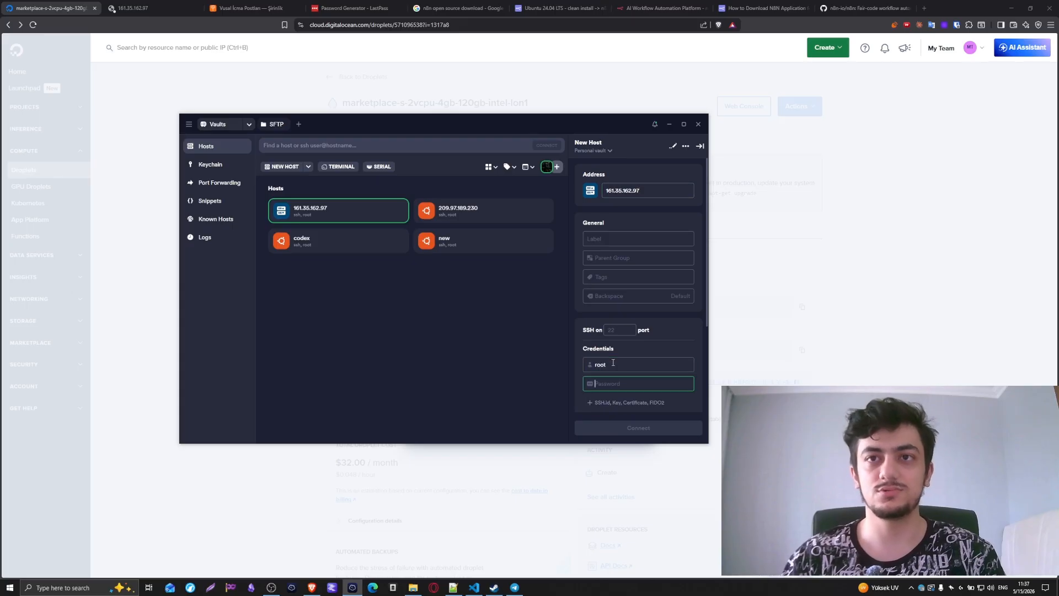
key(super+v)
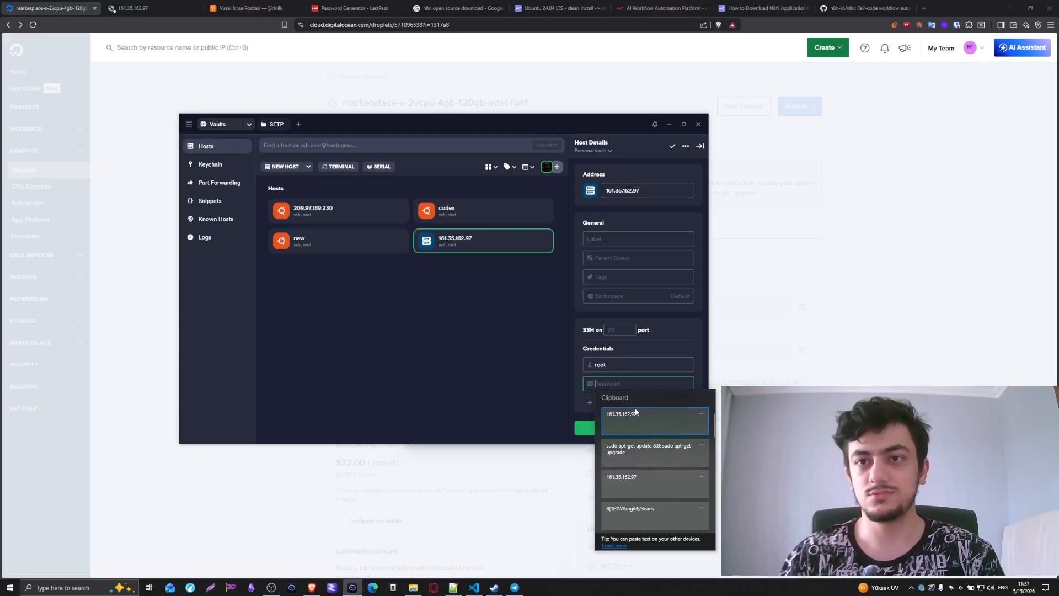
click(655, 515)
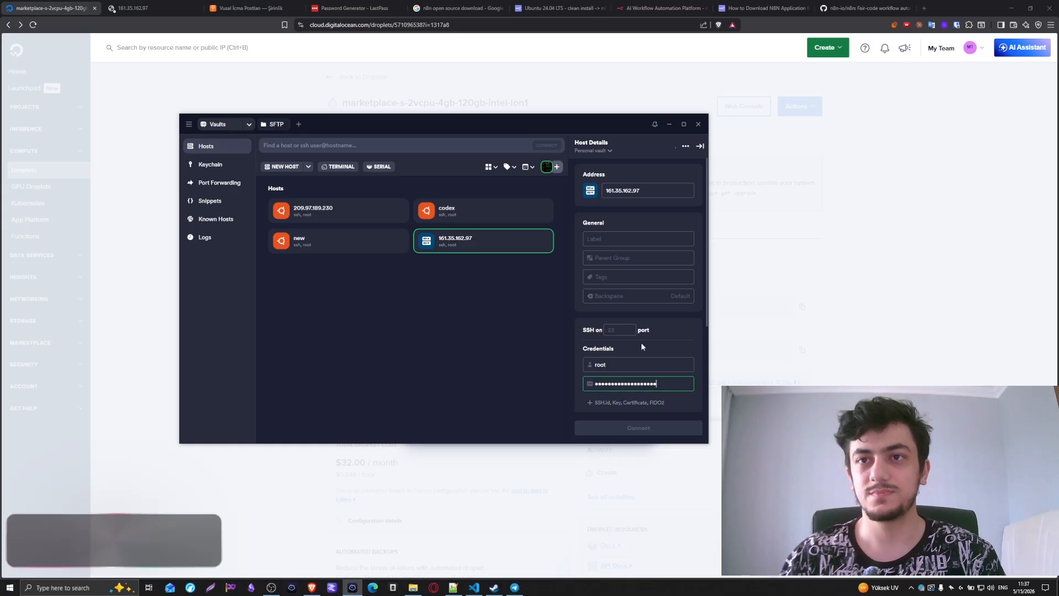
click(636, 428)
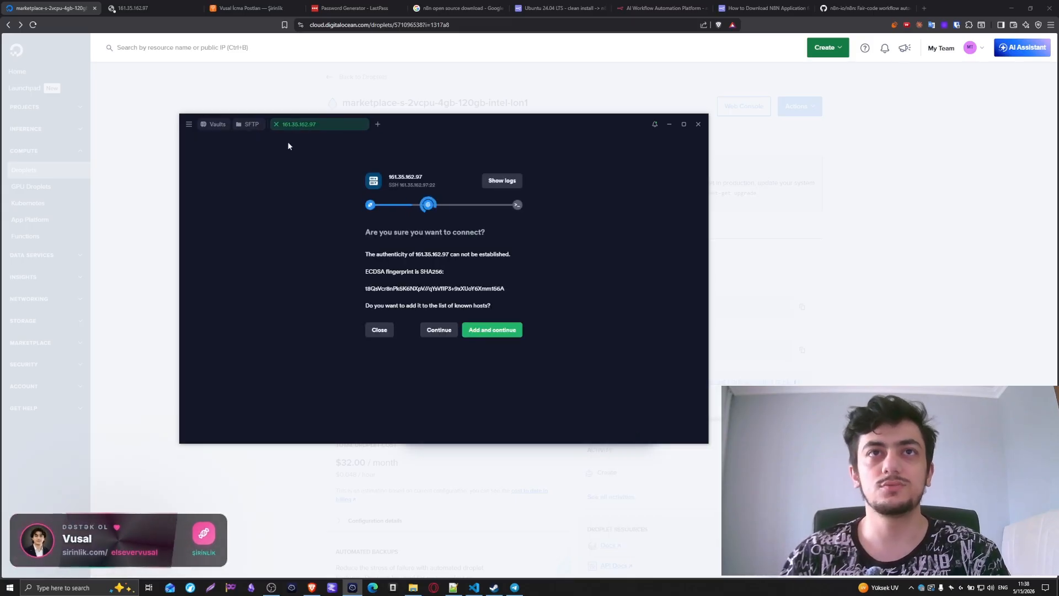
Step: Trust the droplet's host key to log in, and reposition the terminal window
click(505, 329)
drag(413, 125, 476, 131)
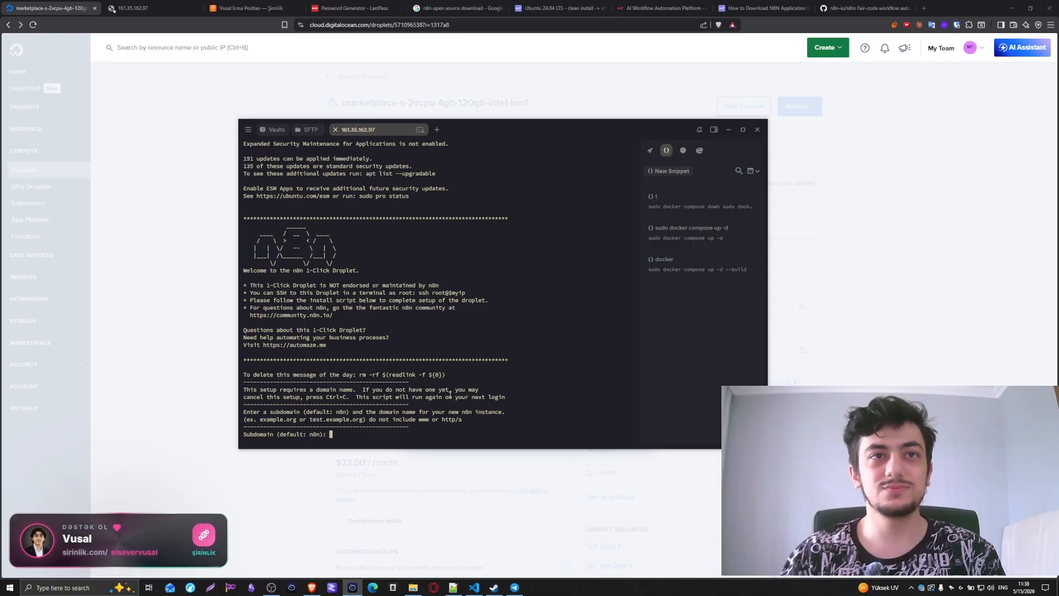
drag(450, 433, 190, 65)
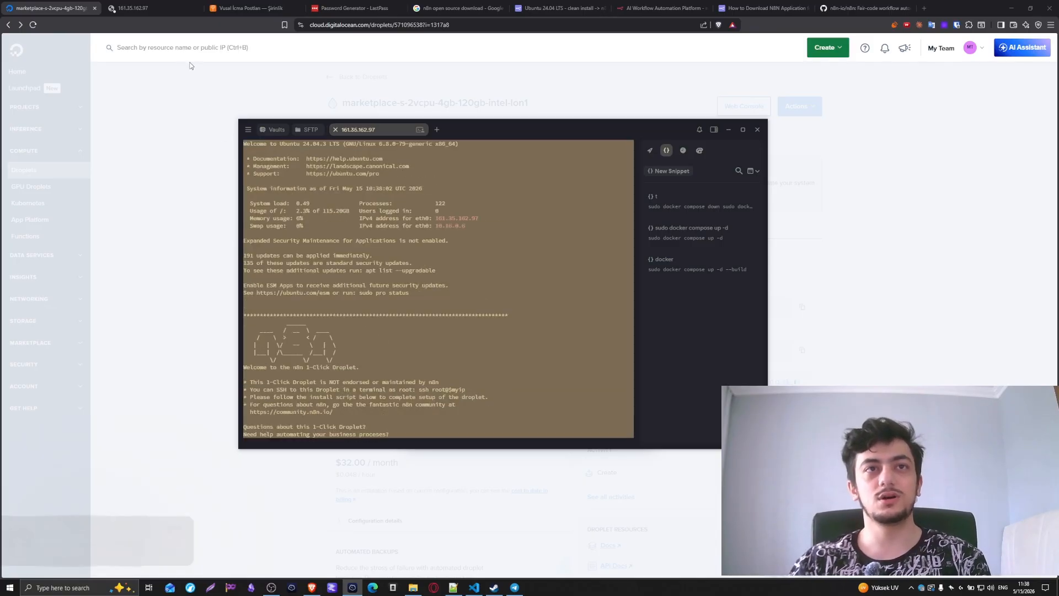
click(479, 373)
scroll(479, 375, down, 4)
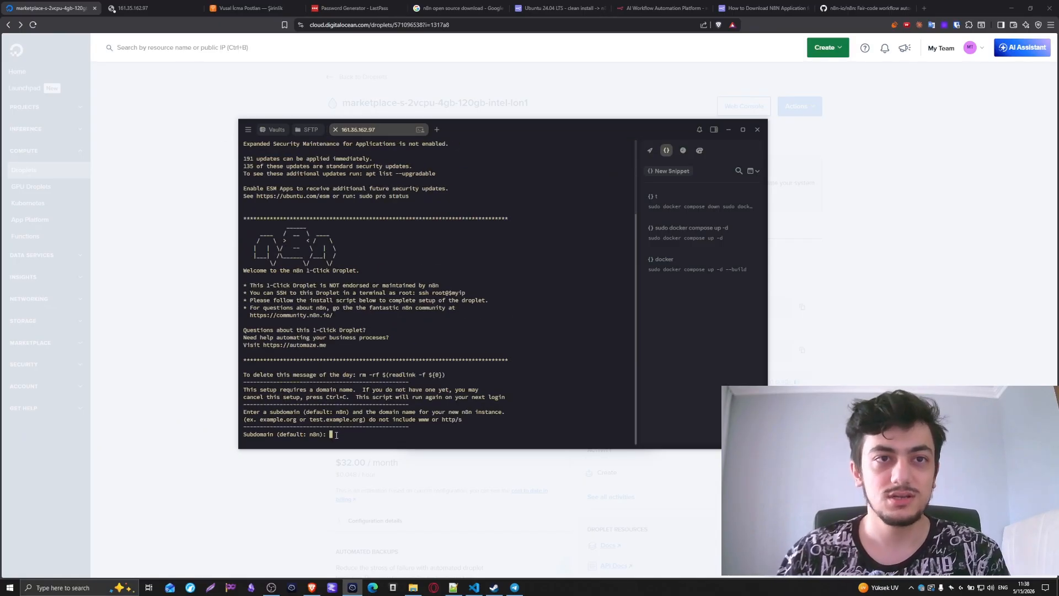
Step: Answer the n8n domain prompts blank, then with n8n, which is rejected as not pointing to the droplet
key(Return)
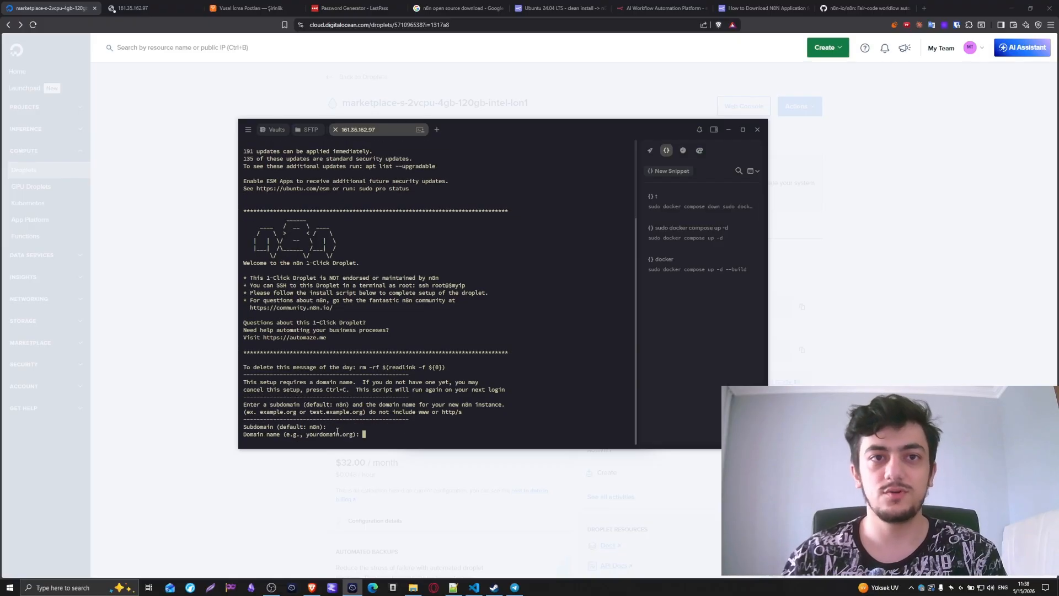
key(Return)
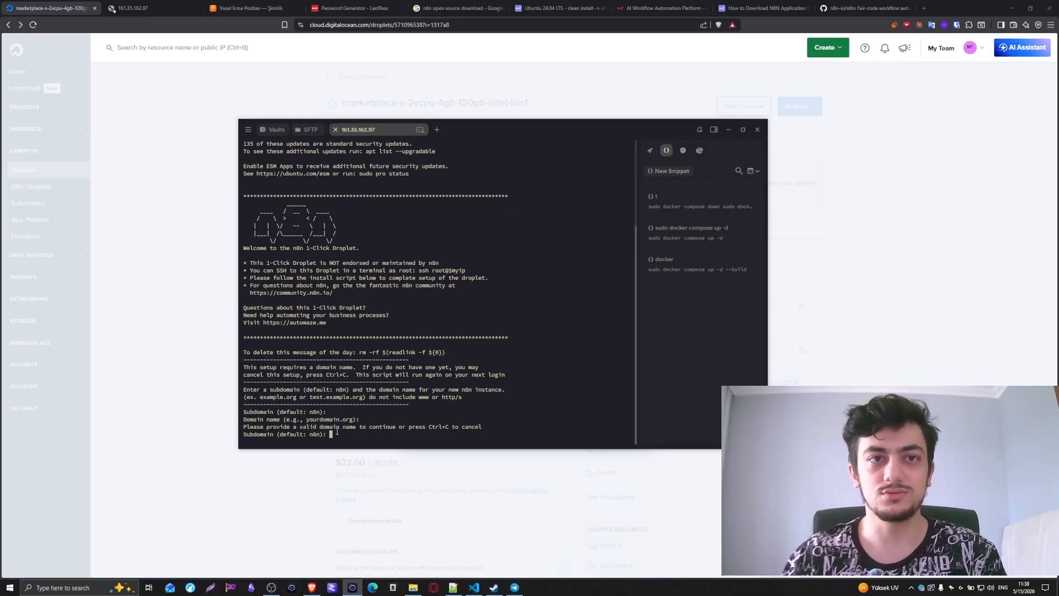
key(Return)
key(Return)
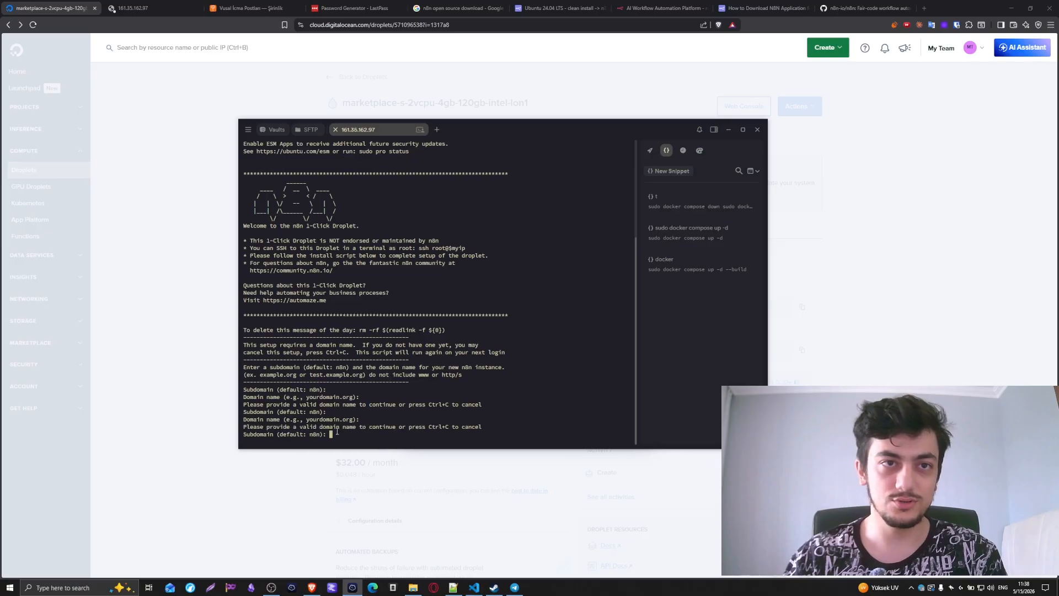
key(Return)
key(Return)
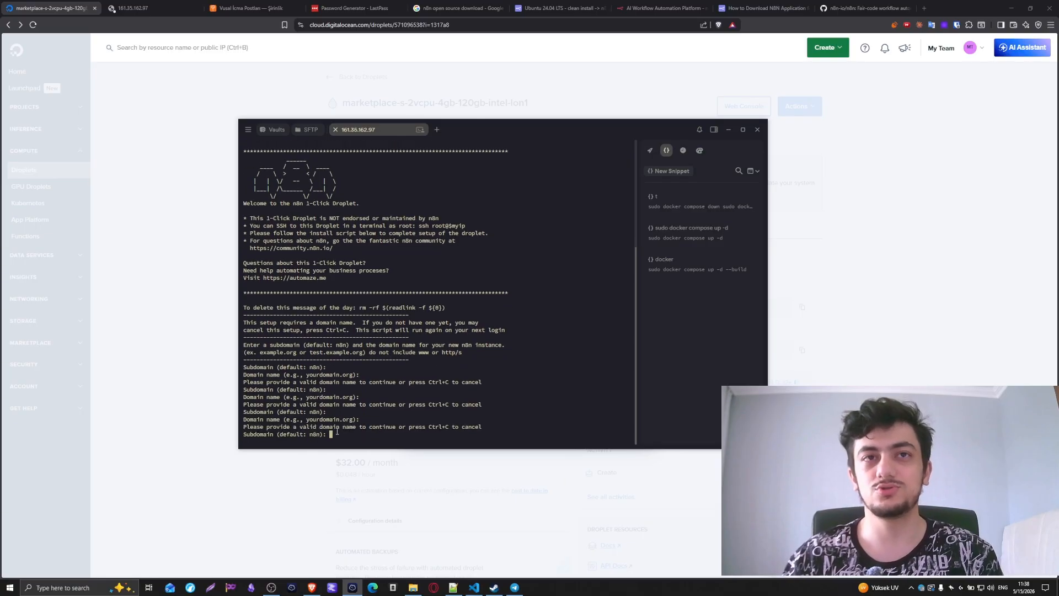
key(Return)
key(Return)
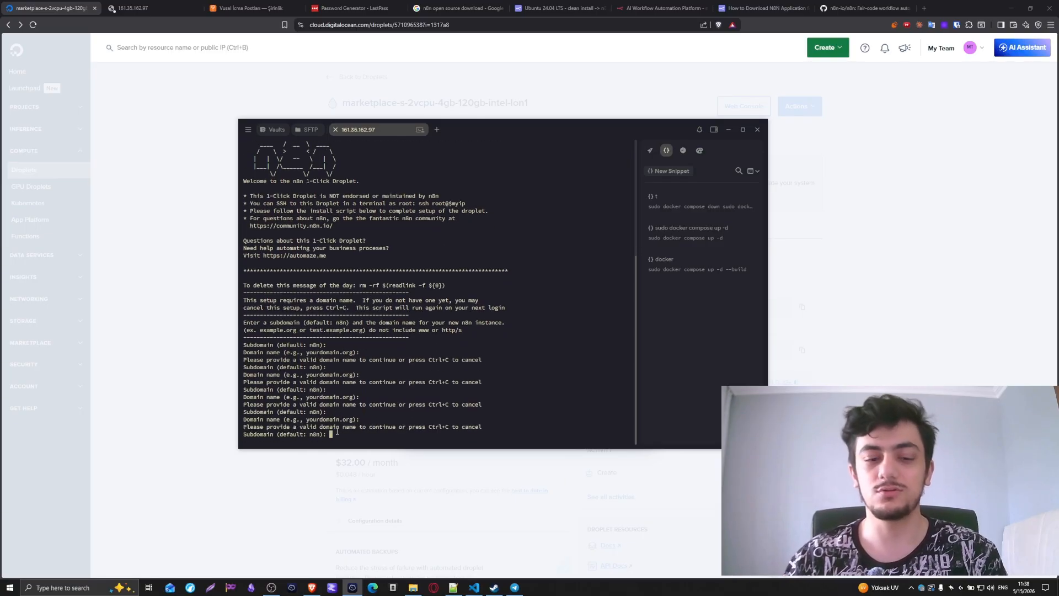
key(Return)
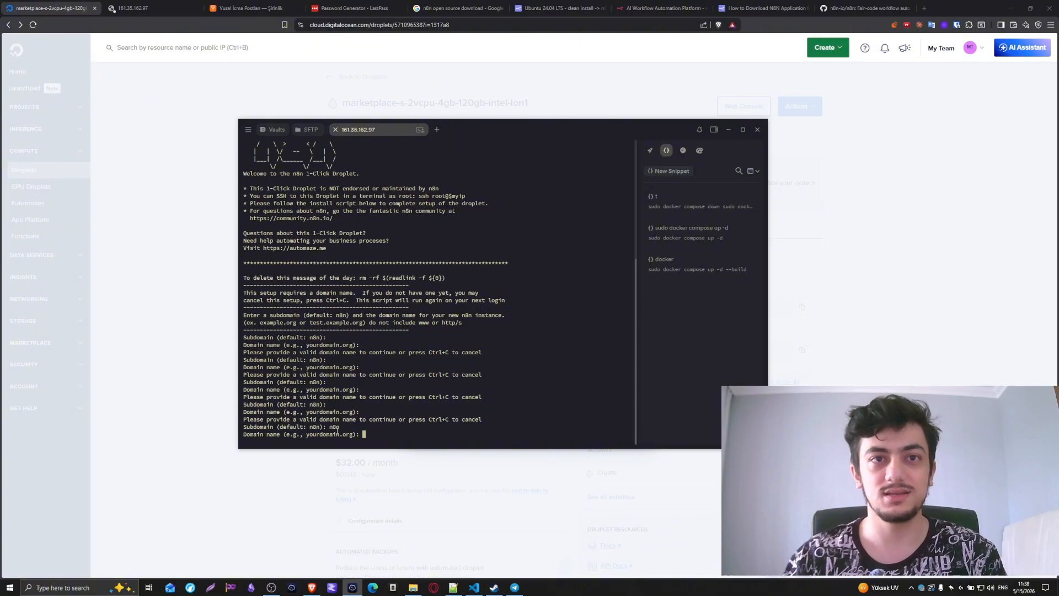
text(n8n)
key(Return)
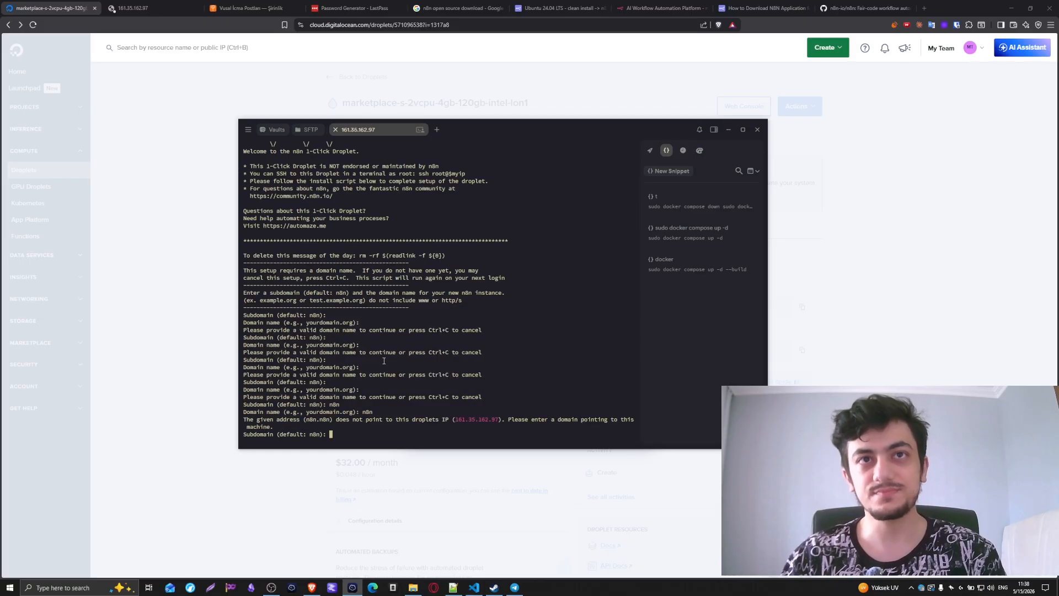
Step: Bring the droplet page forward and close its Connect dialog
scroll(329, 282, up, 9)
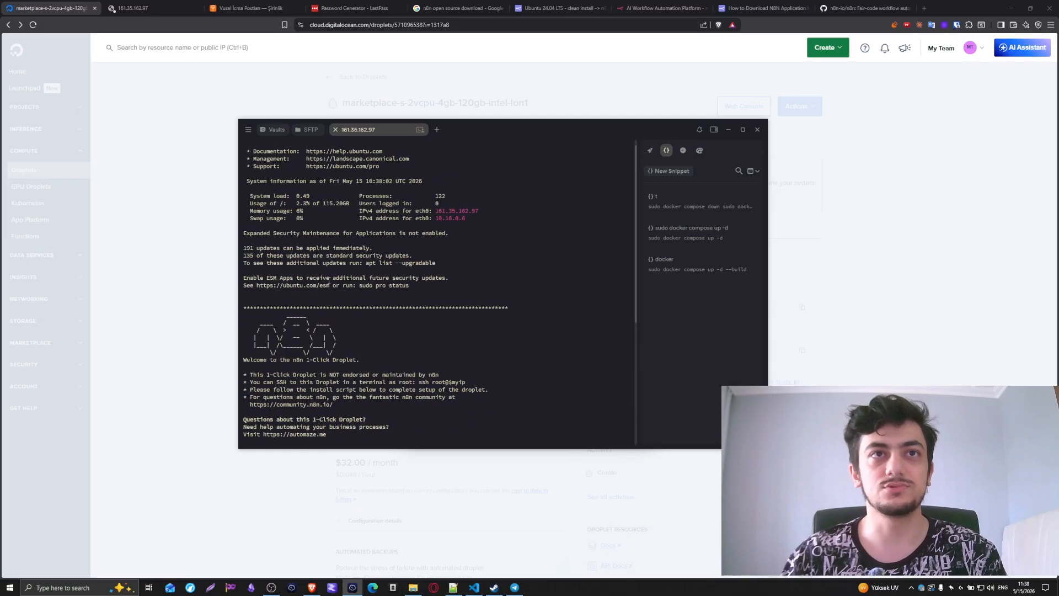
scroll(328, 282, up, 1)
click(788, 260)
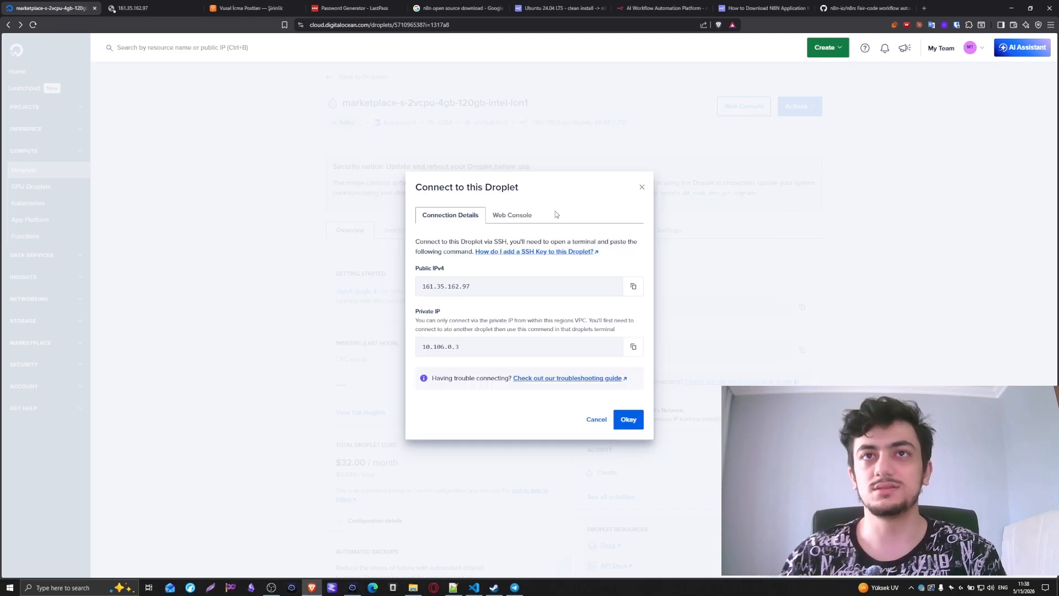
click(513, 214)
click(450, 261)
click(640, 182)
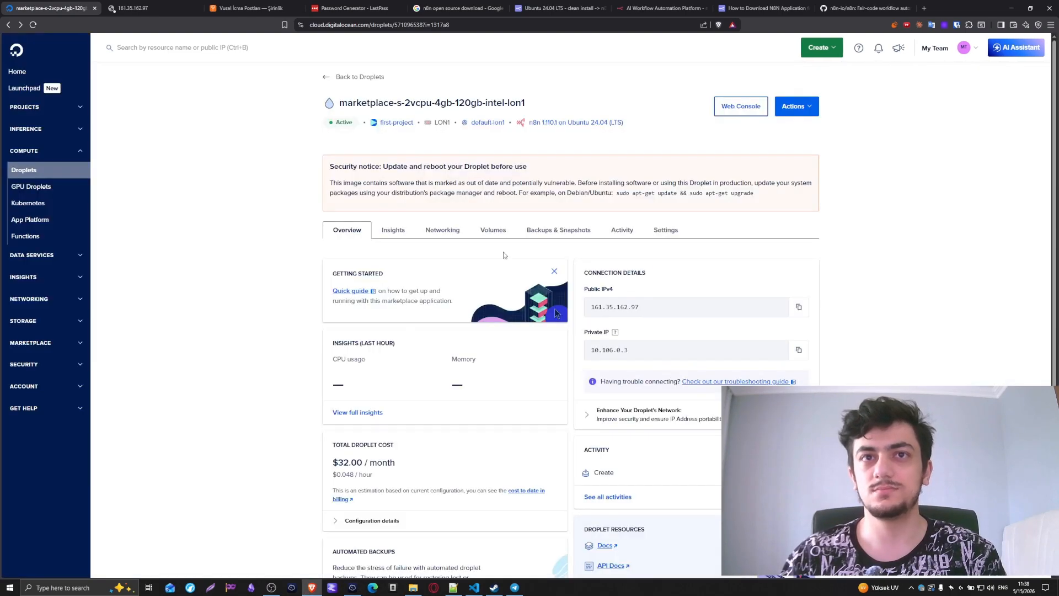
Step: Save the recording so far in OBS Studio and return to the droplet page
click(279, 580)
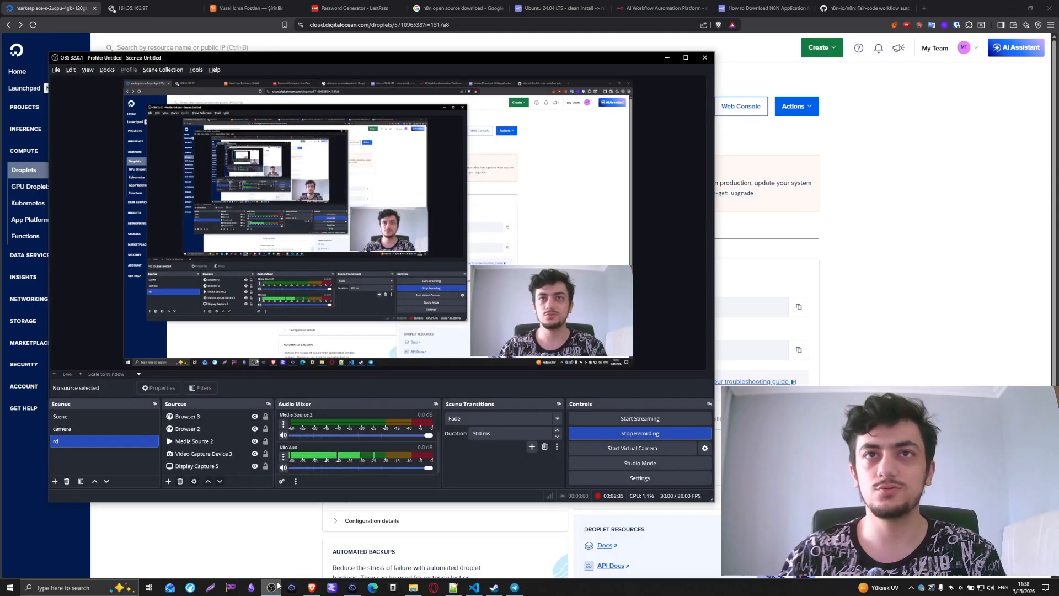
click(638, 436)
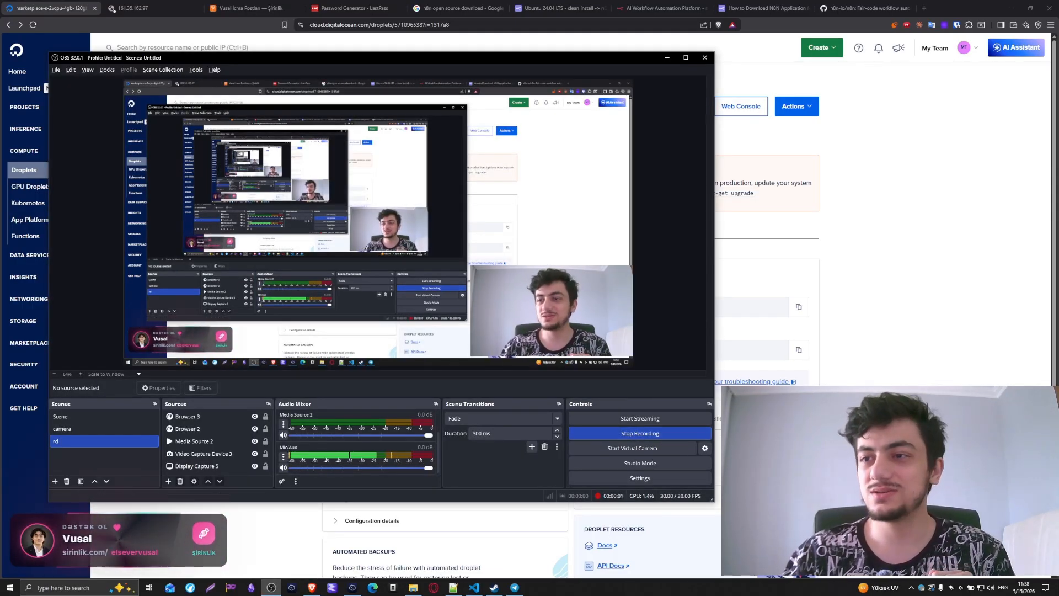
click(265, 529)
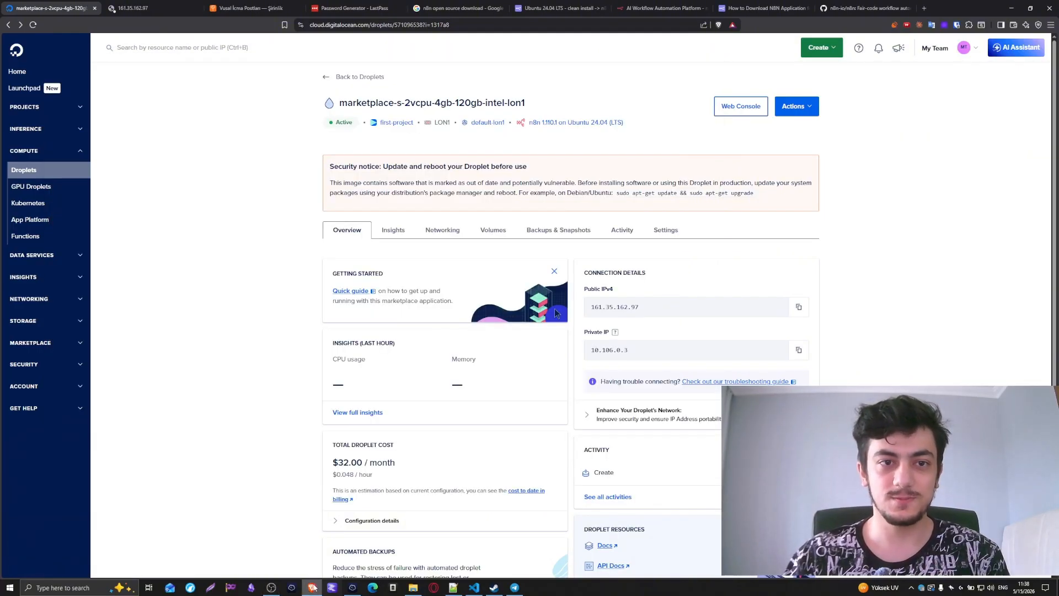
key(alt+Tab)
drag(435, 416, 243, 142)
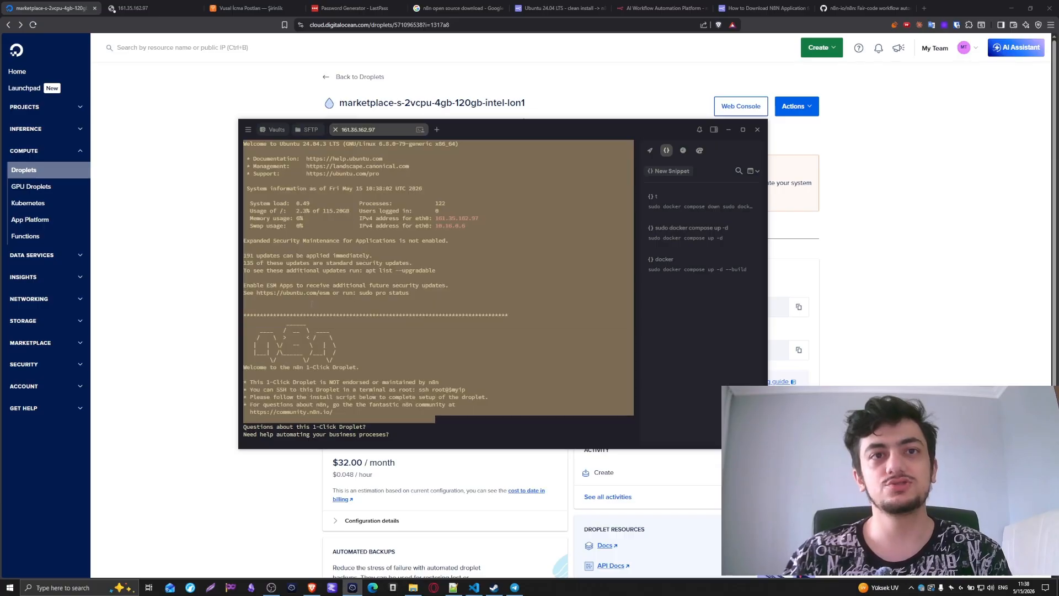
click(345, 373)
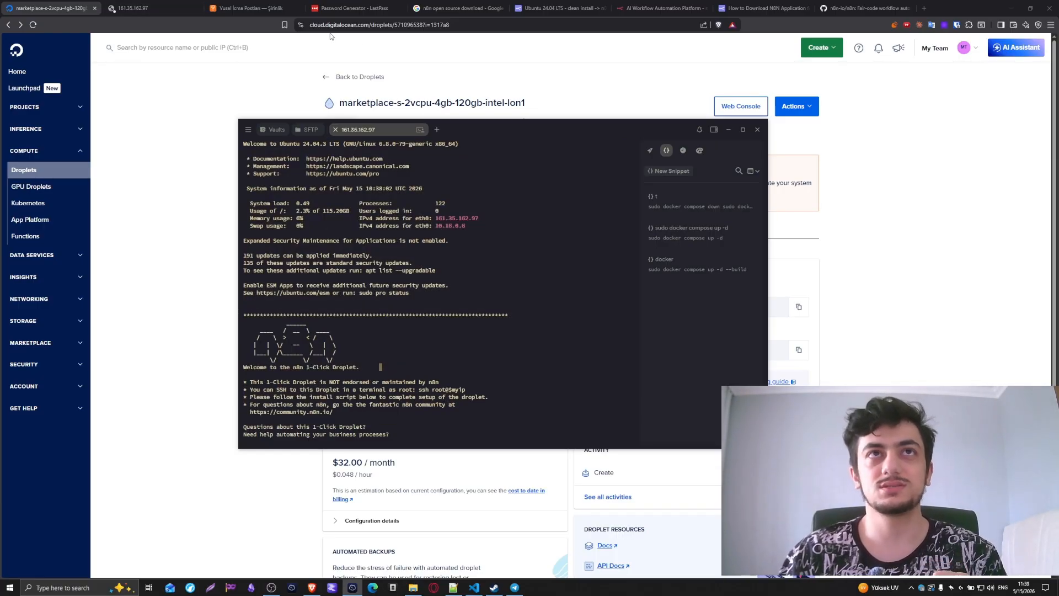
click(434, 5)
click(229, 5)
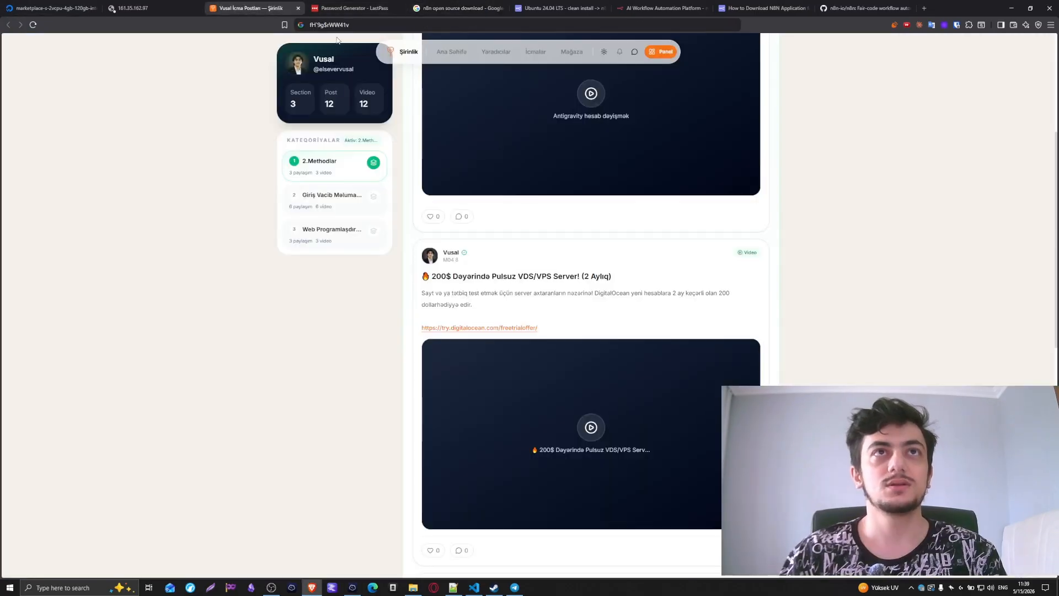
double_click(343, 29)
click(32, 25)
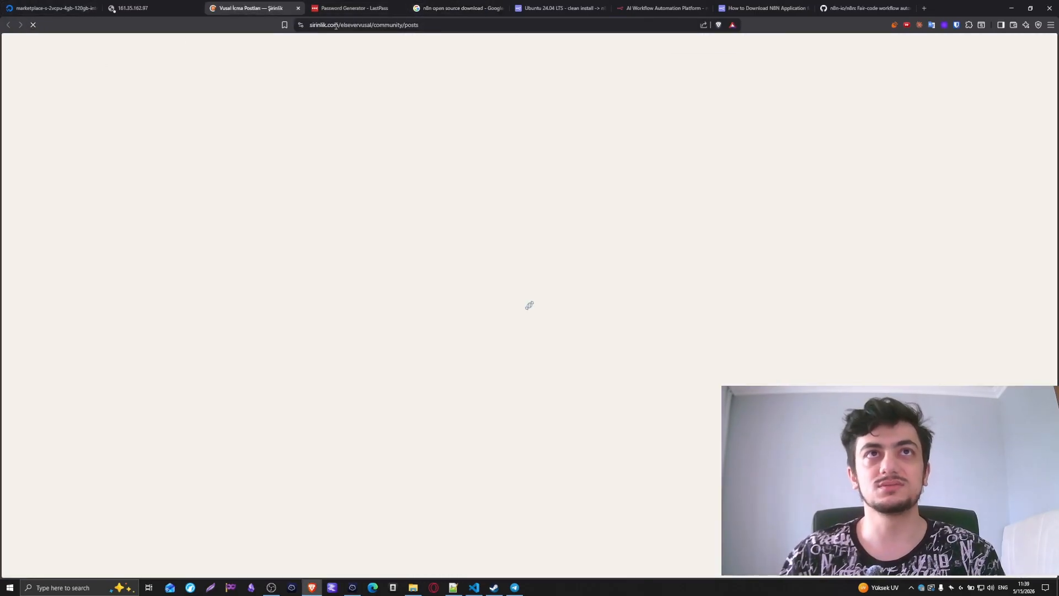
double_click(337, 27)
key(ctrl+c)
key(alt+Tab)
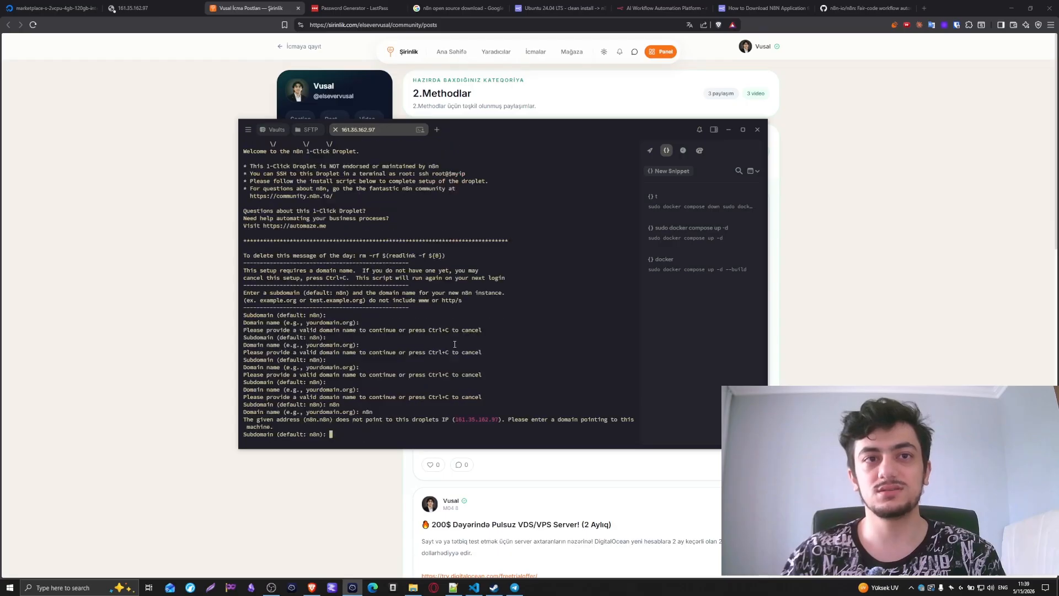
key(ctrl+shift+v)
key(Return)
key(ctrl+shift+v)
key(Return)
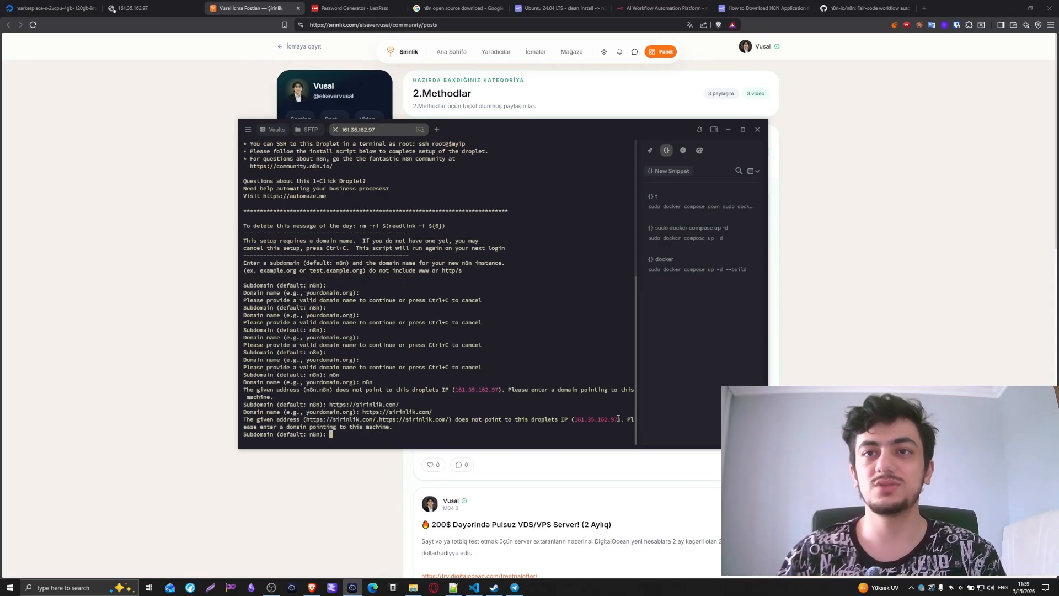
Step: Highlight the error saying the address does not point to the droplet's IP
drag(618, 418, 575, 419)
drag(484, 419, 99, 244)
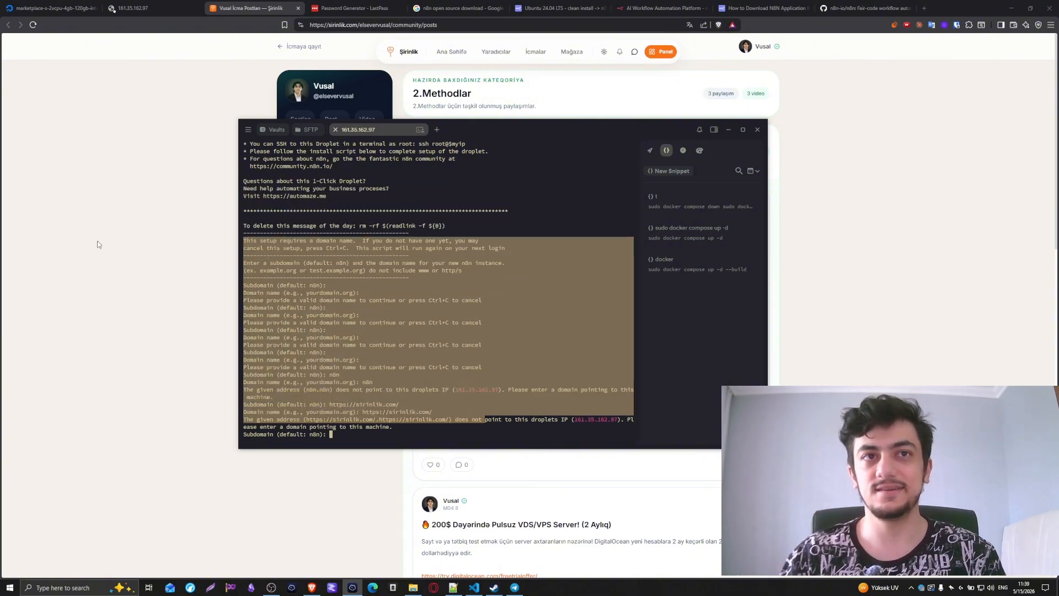
click(52, 9)
key(alt+Tab)
click(514, 359)
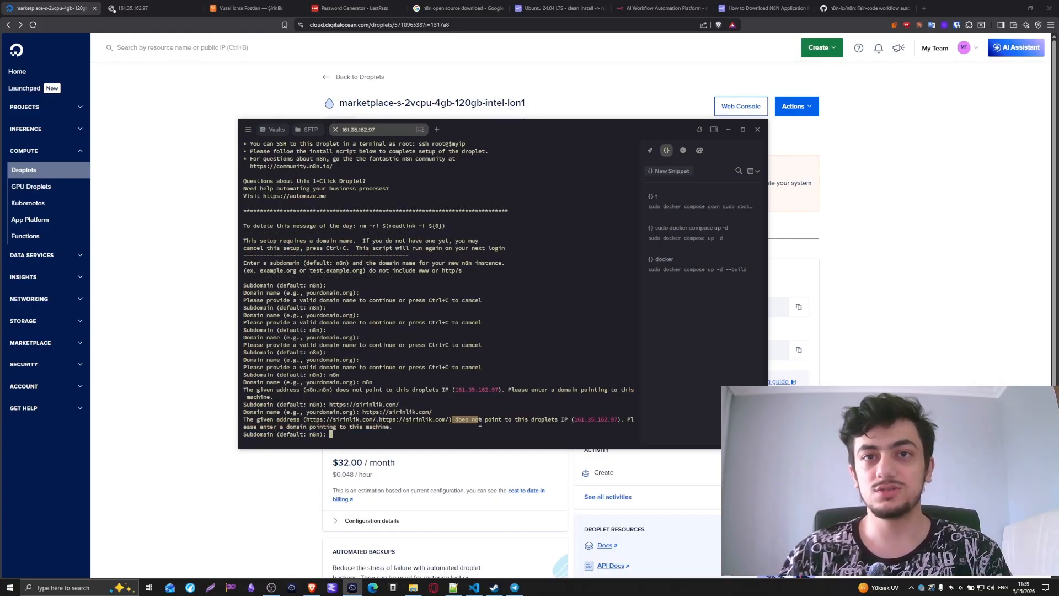
Step: Switch to the n8n droplet's Insights tab in DigitalOcean, then bring OBS Studio forward
drag(452, 419, 571, 423)
click(619, 419)
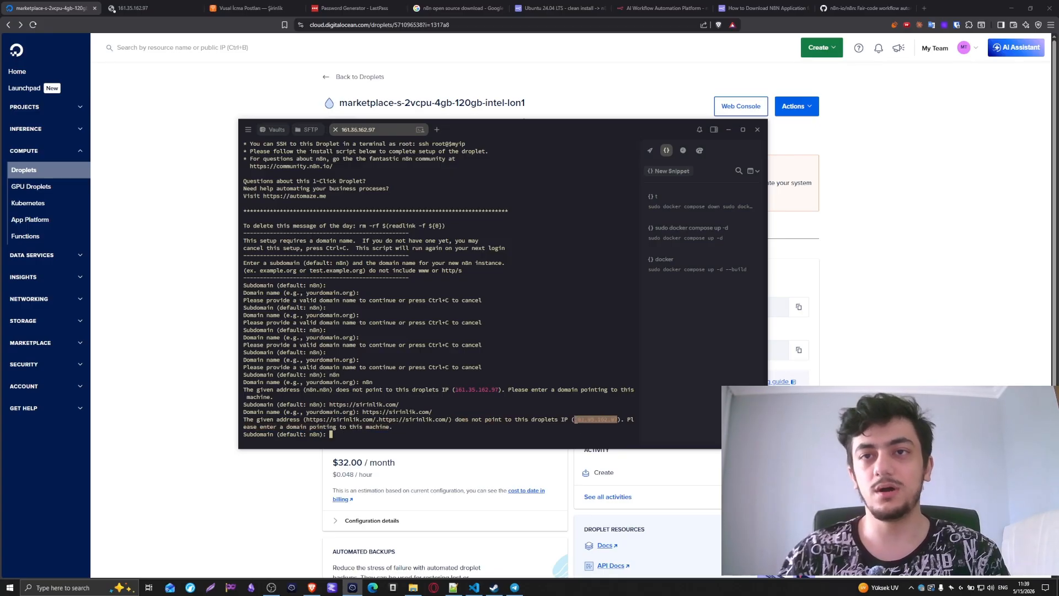
key(alt+Tab)
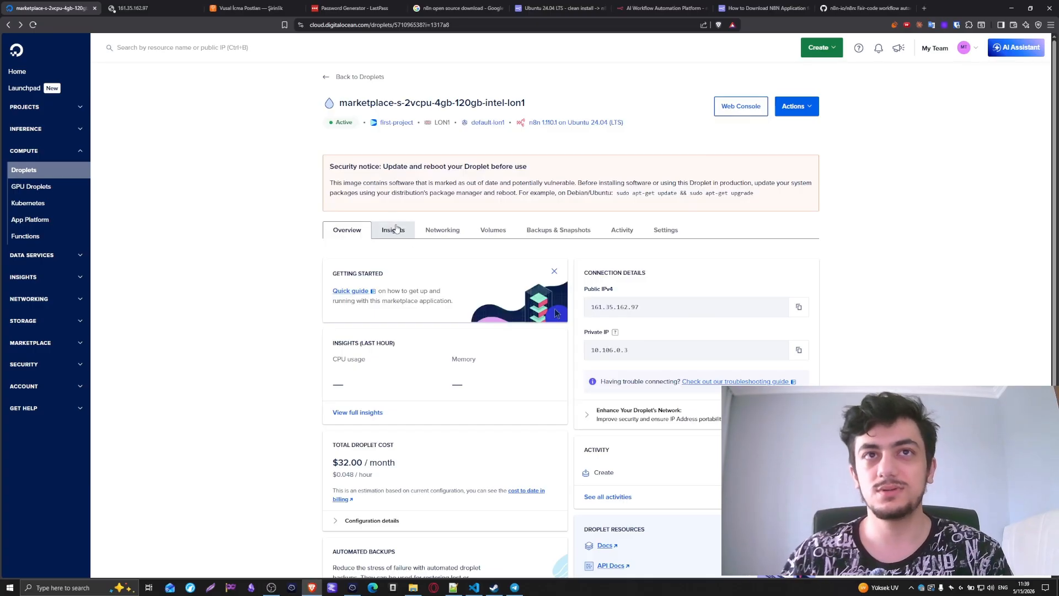
click(392, 230)
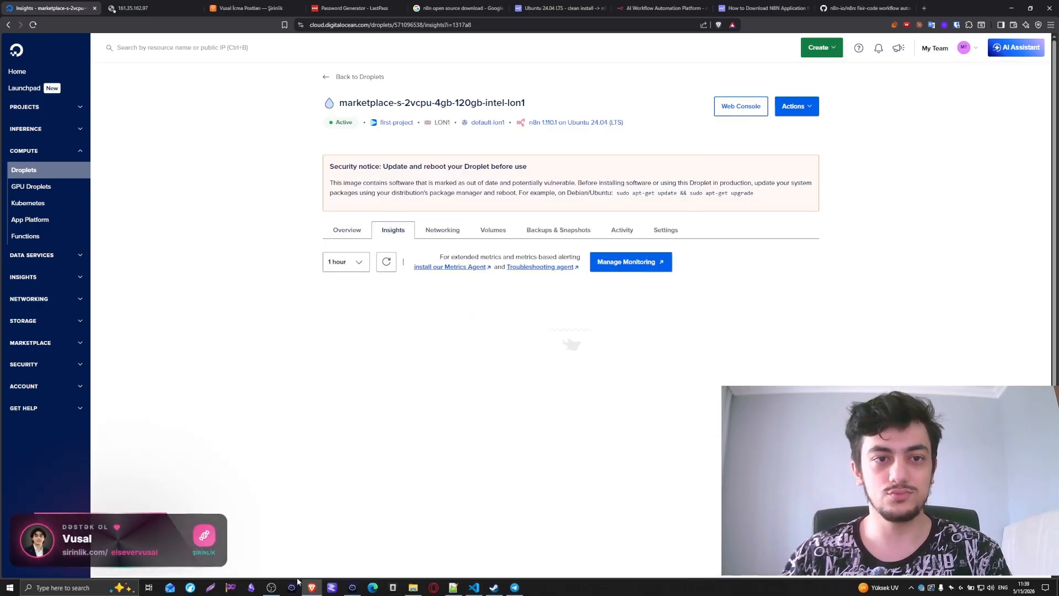
click(271, 587)
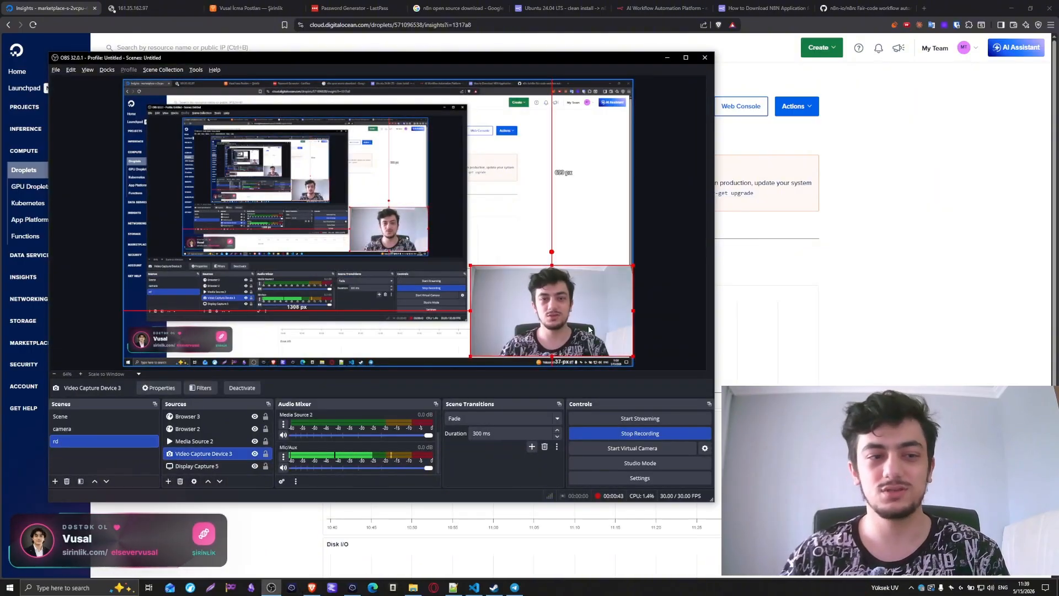